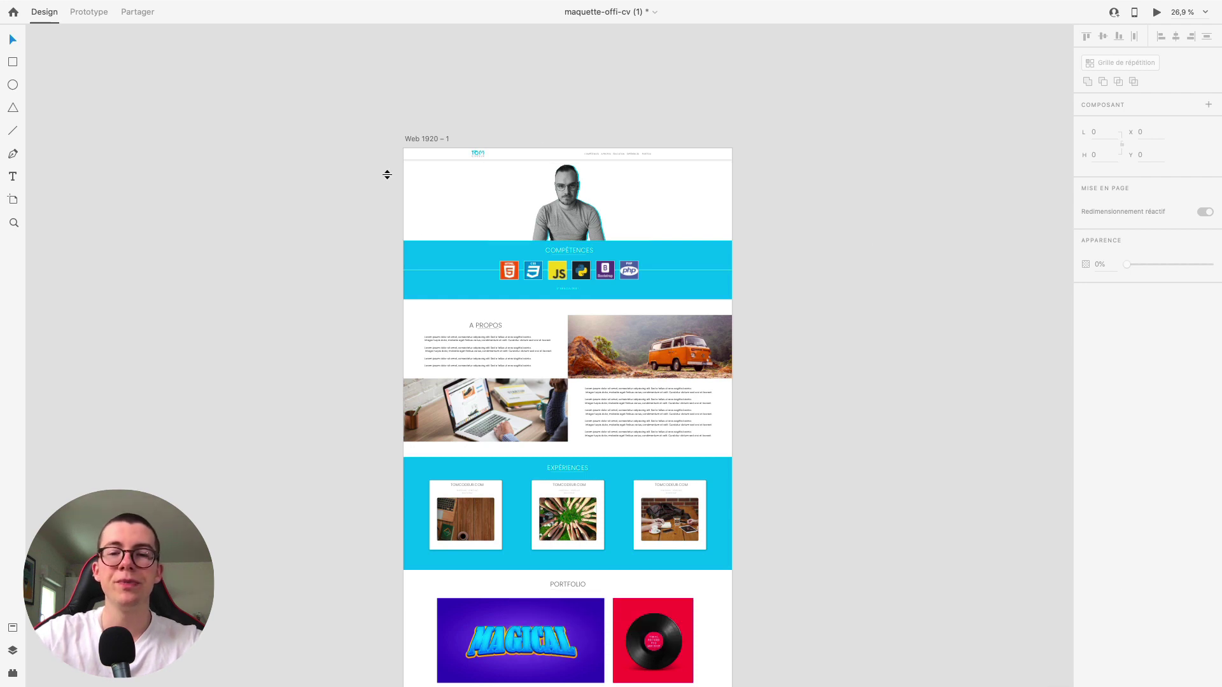
# Review the full-page preview of the CV mockup from the header through every section down to Contact and back.
pyautogui.scroll(5, 528, 211)
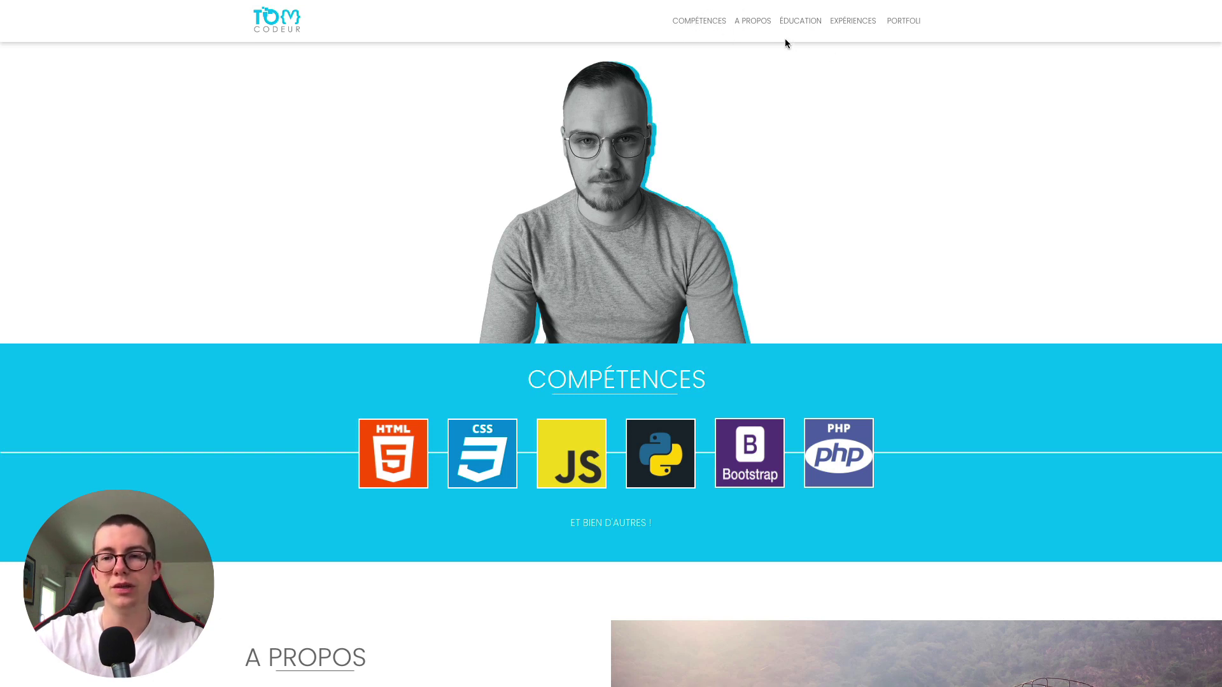
pyautogui.scroll(-3, 748, 131)
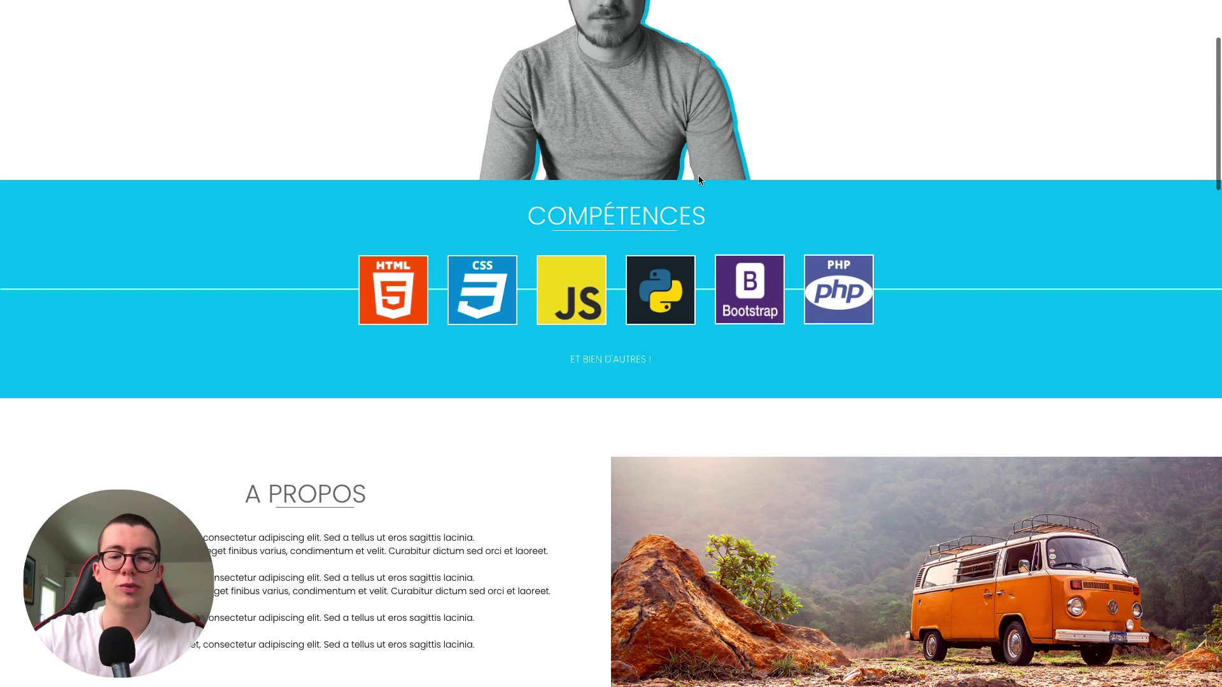
pyautogui.scroll(-1, 704, 179)
pyautogui.scroll(-1, 704, 179)
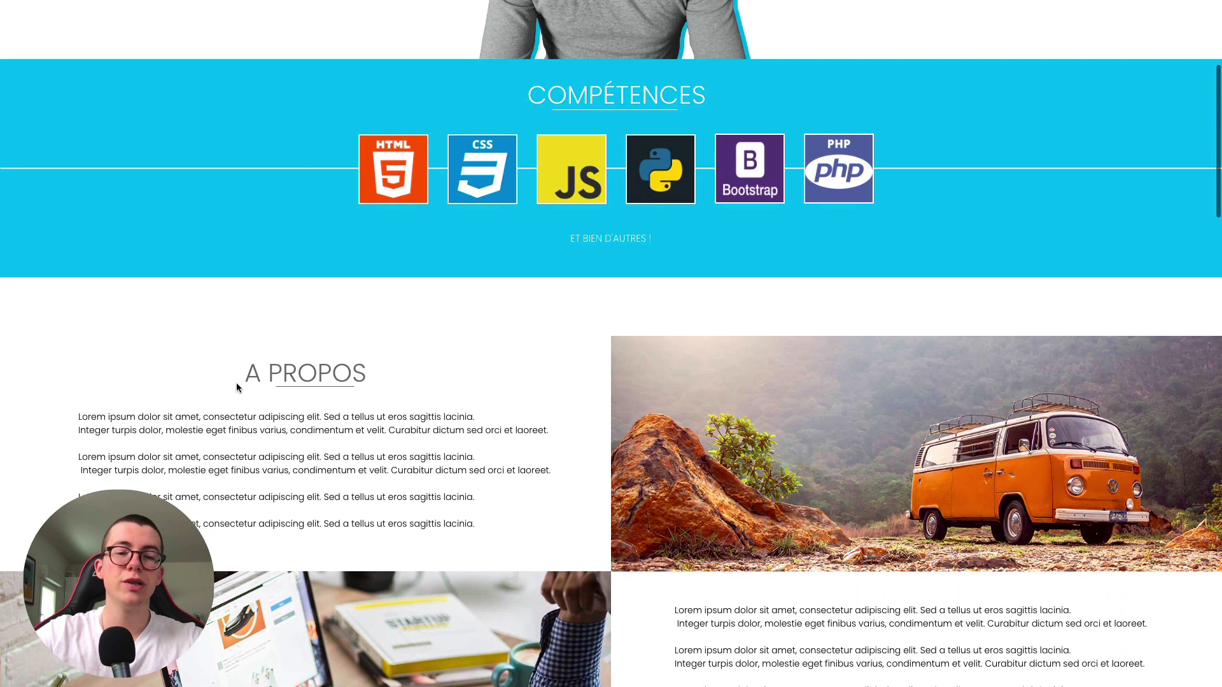
pyautogui.scroll(-1, 242, 388)
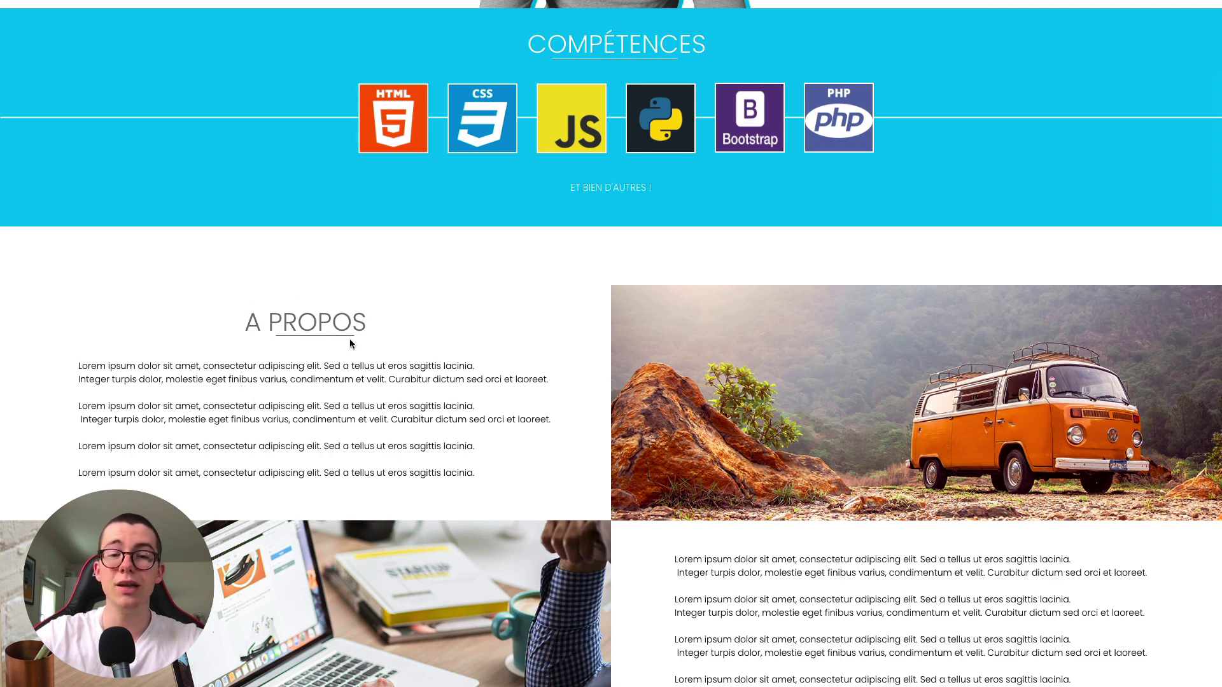
pyautogui.scroll(-3, 343, 242)
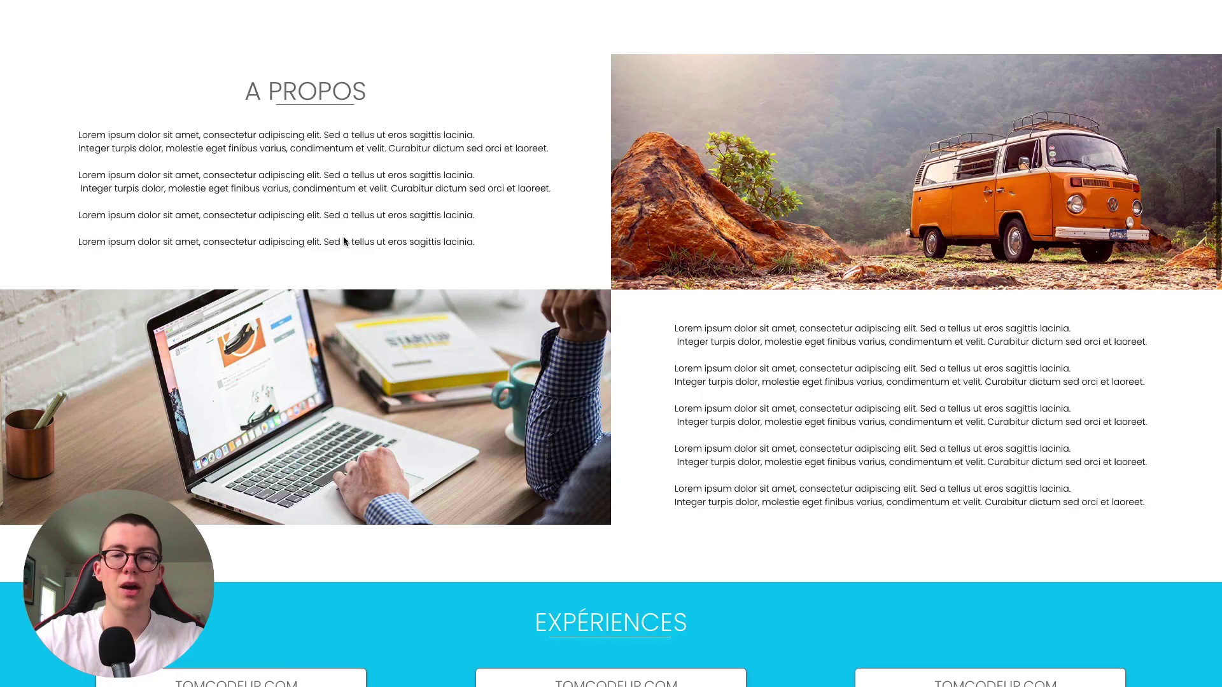
pyautogui.scroll(1, 344, 241)
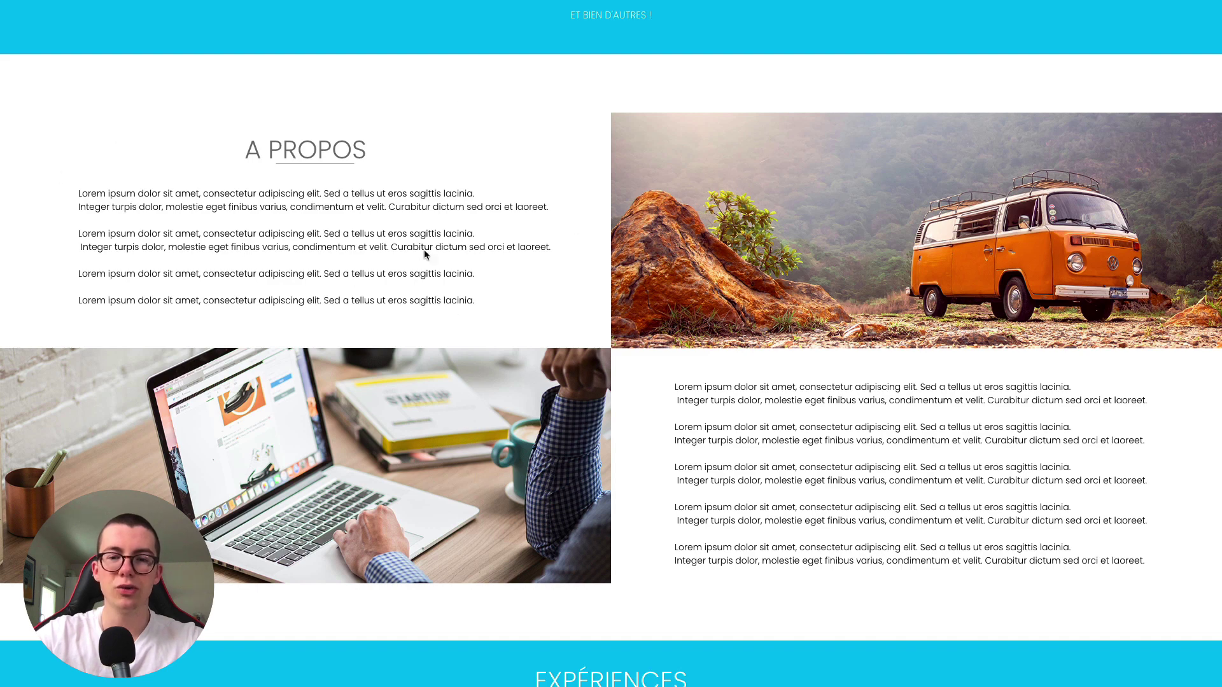
pyautogui.scroll(-6, 939, 341)
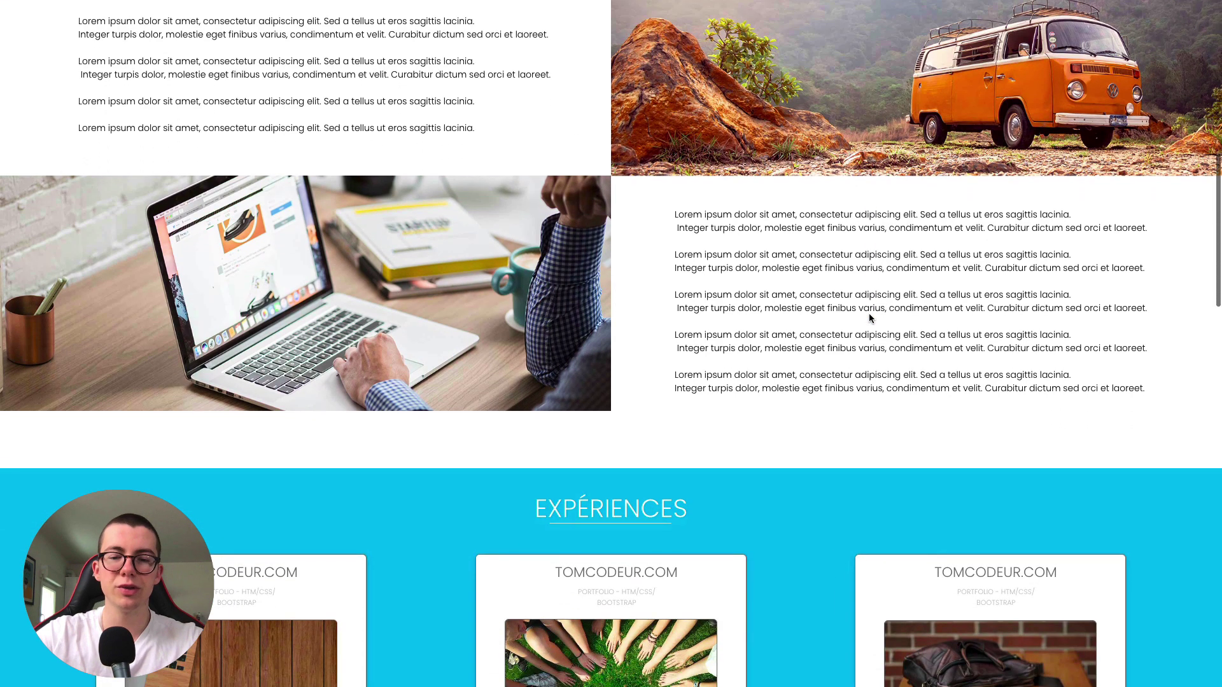
pyautogui.scroll(-3, 868, 313)
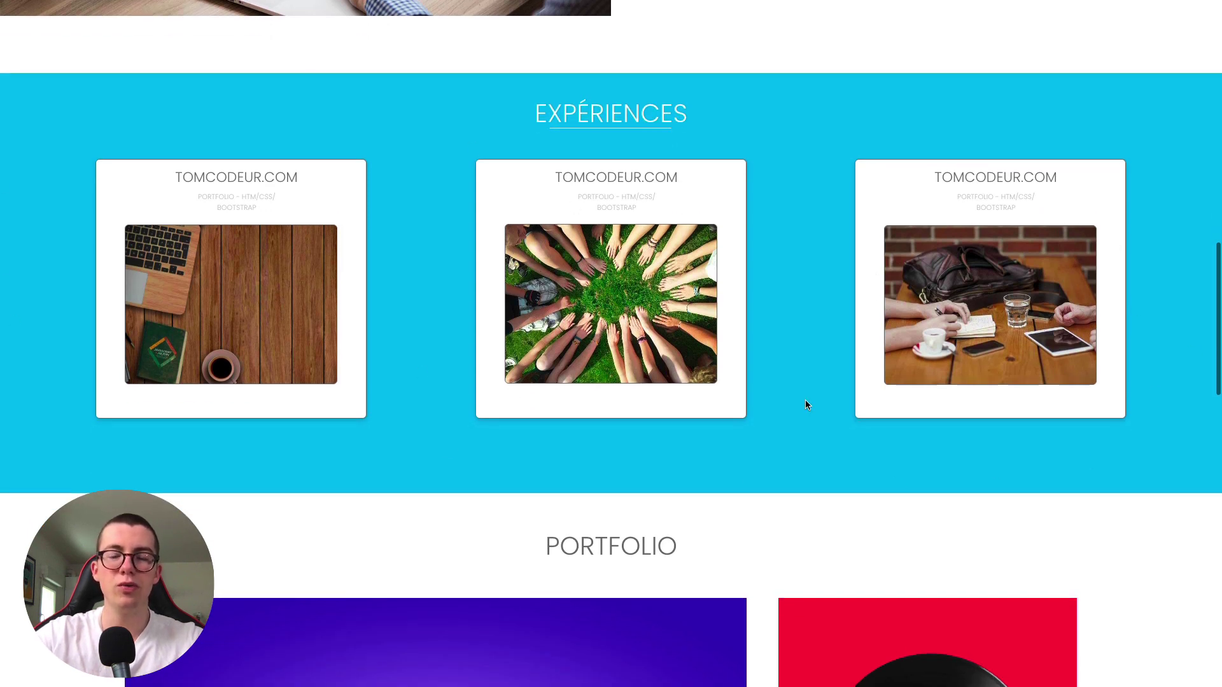
pyautogui.scroll(-8, 597, 324)
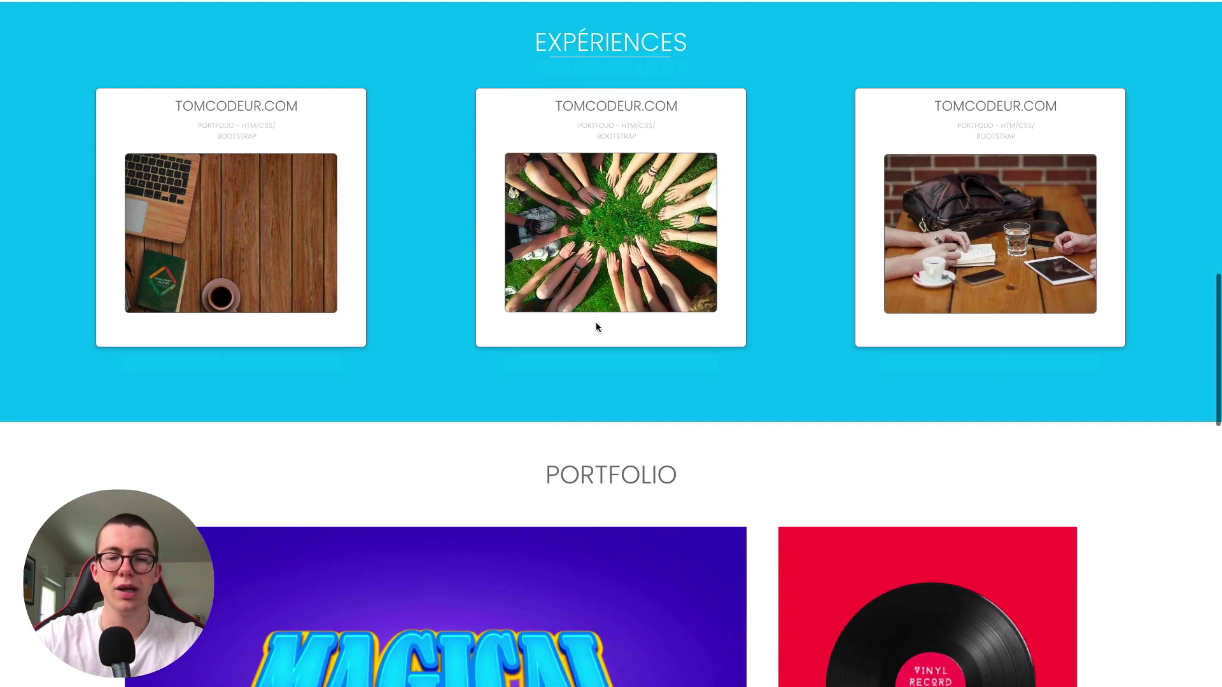
pyautogui.scroll(-9, 597, 327)
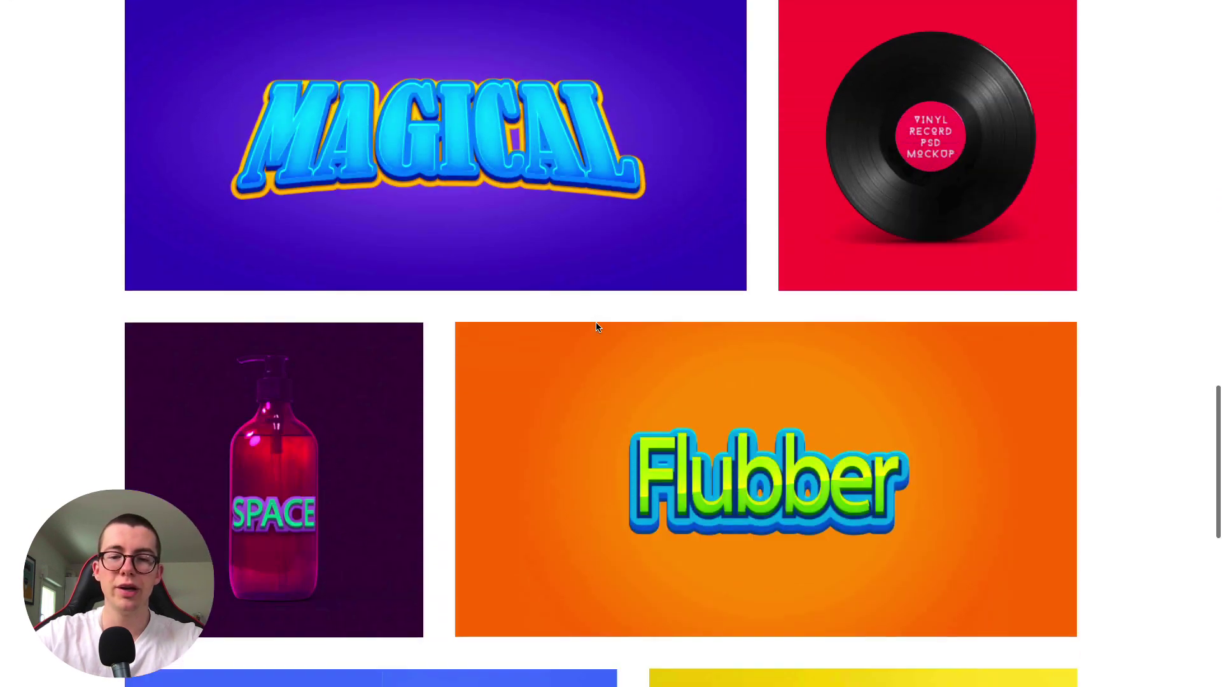
pyautogui.scroll(-4, 597, 328)
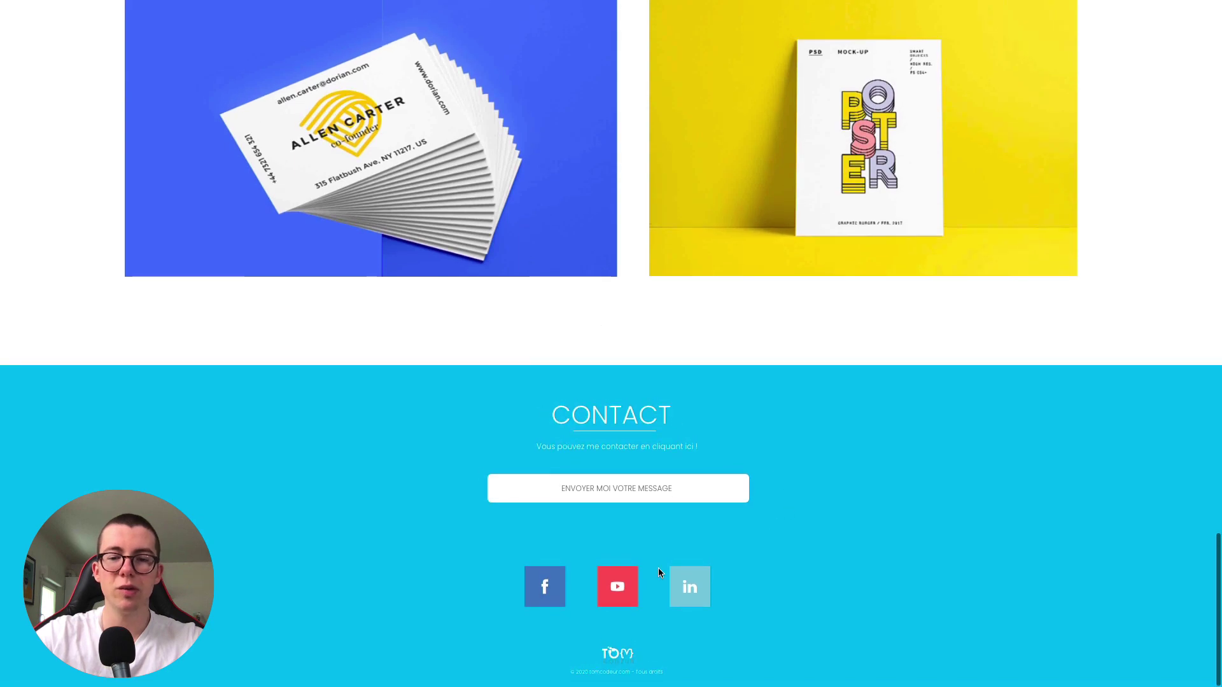
pyautogui.scroll(20, 848, 378)
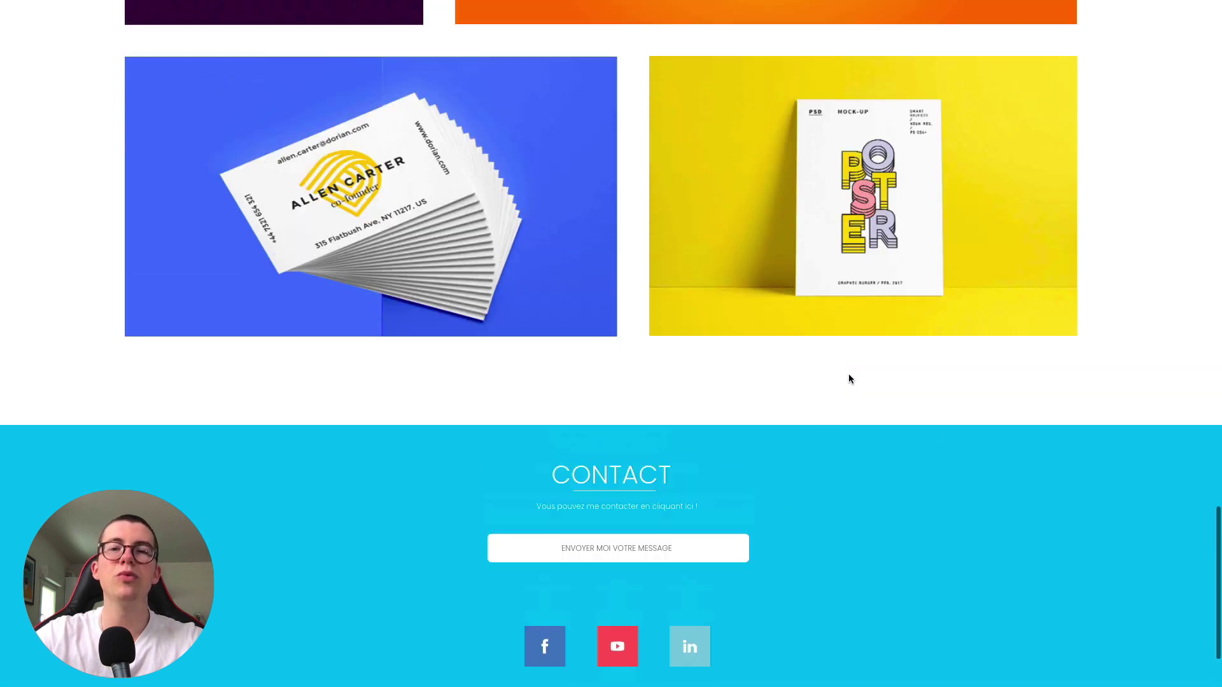
pyautogui.scroll(10, 849, 379)
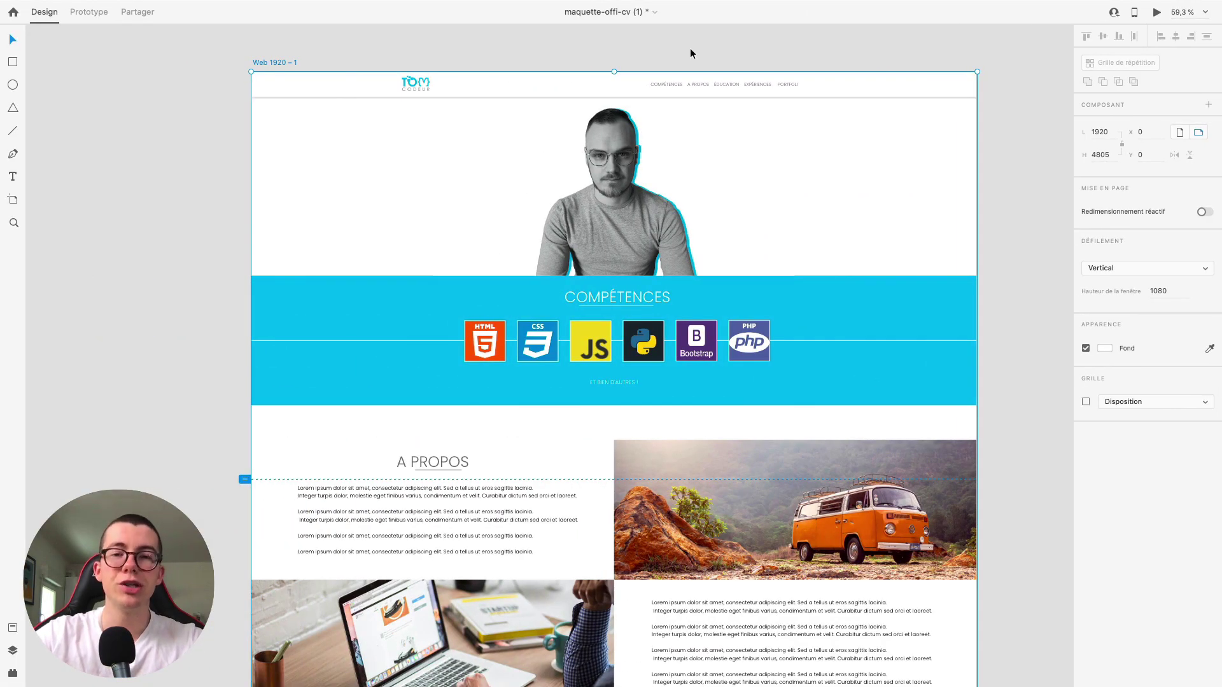
# Correct the last header menu label to PORTFOLIO and move it away from EXPÉRIENCES to X 1435.
pyautogui.scroll(5, 721, 50)
pyautogui.click(578, 143)
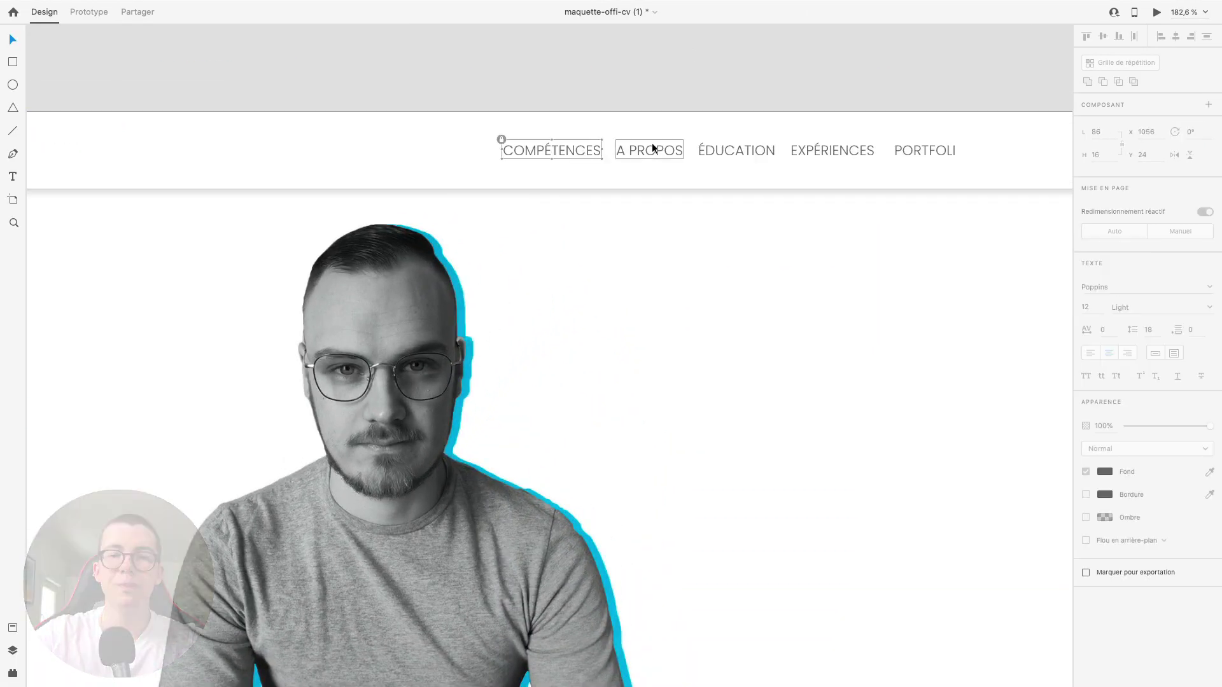
pyautogui.click(924, 150)
pyautogui.scroll(5, 925, 150)
pyautogui.press('BackSpace')
pyautogui.scroll(-5, 817, 184)
pyautogui.moveTo(847, 186); pyautogui.dragTo(916, 191)
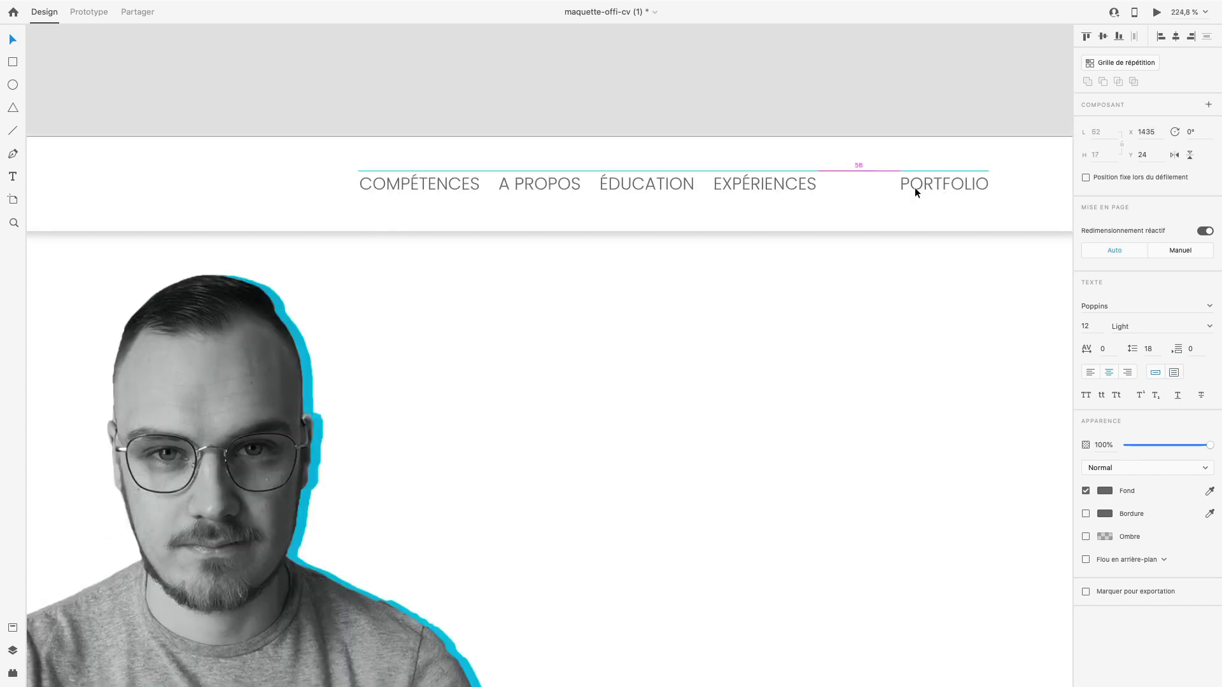
# Distribute the five header menu labels evenly across the row and shift COMPÉTENCES to about X 1023.
pyautogui.moveTo(338, 213); pyautogui.dragTo(959, 181)
pyautogui.click(1134, 36)
pyautogui.scroll(-2, 700, 191)
pyautogui.moveTo(509, 229); pyautogui.dragTo(472, 229)
pyautogui.moveTo(382, 254); pyautogui.dragTo(1049, 212)
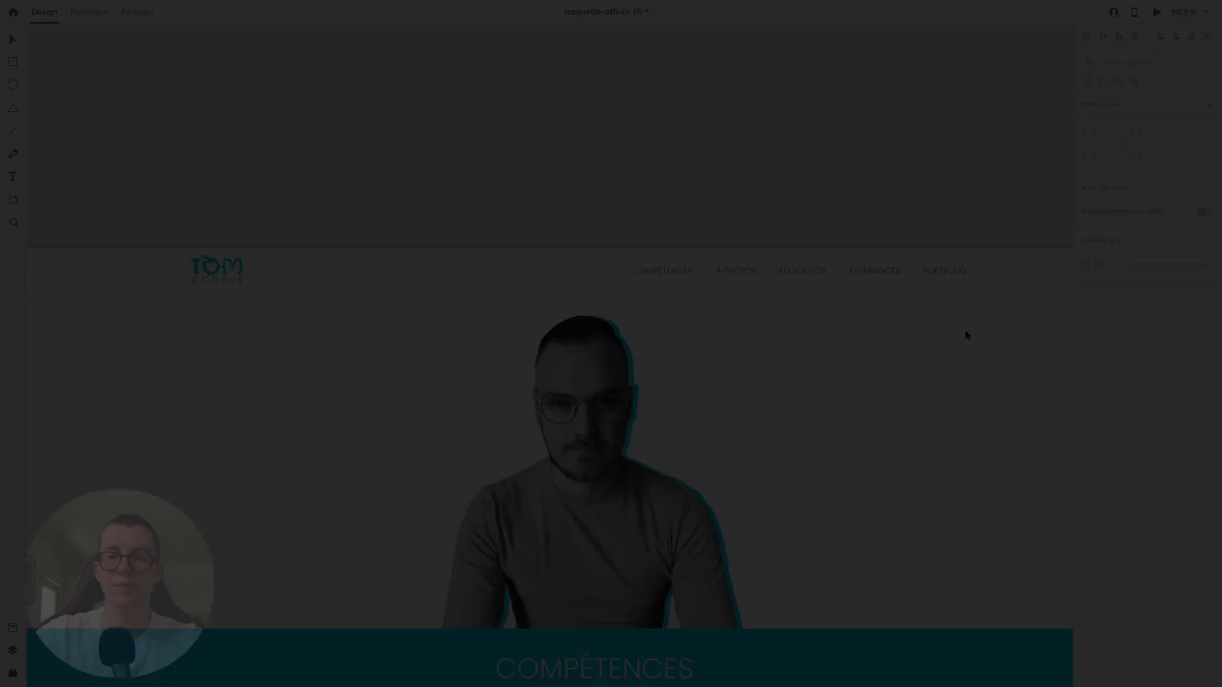
# Set the font weight of the five header menu labels to Medium.
pyautogui.scroll(-3, 842, 289)
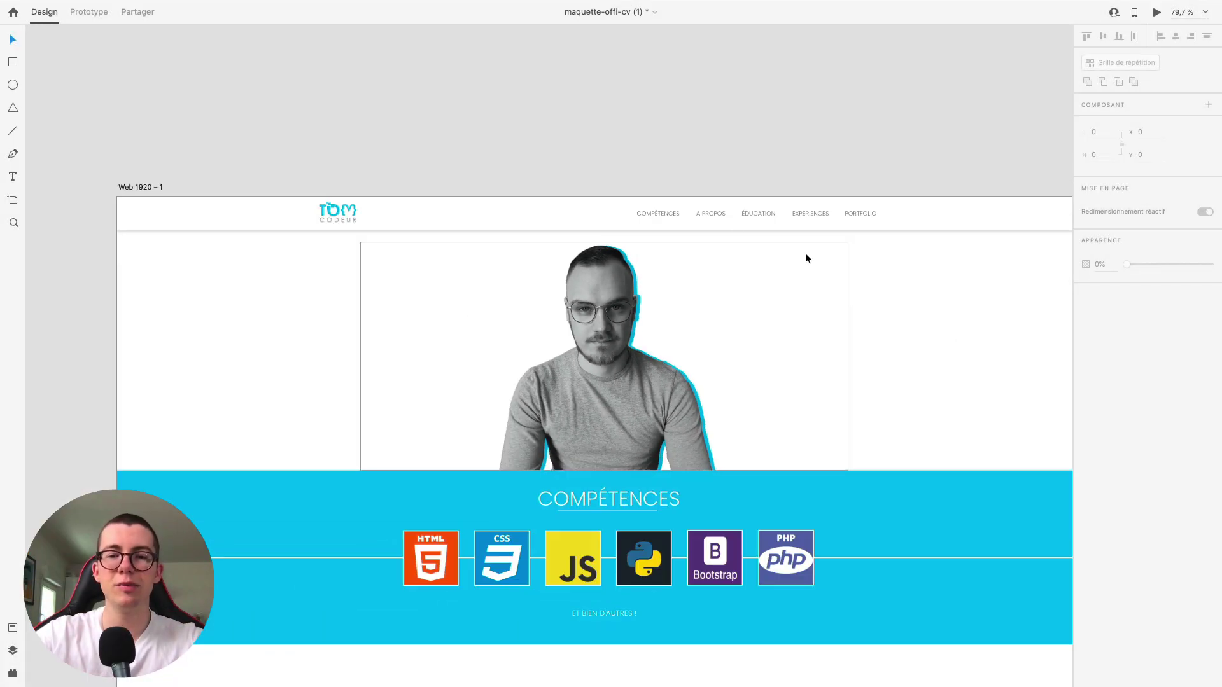
pyautogui.scroll(5, 804, 254)
pyautogui.click(561, 184)
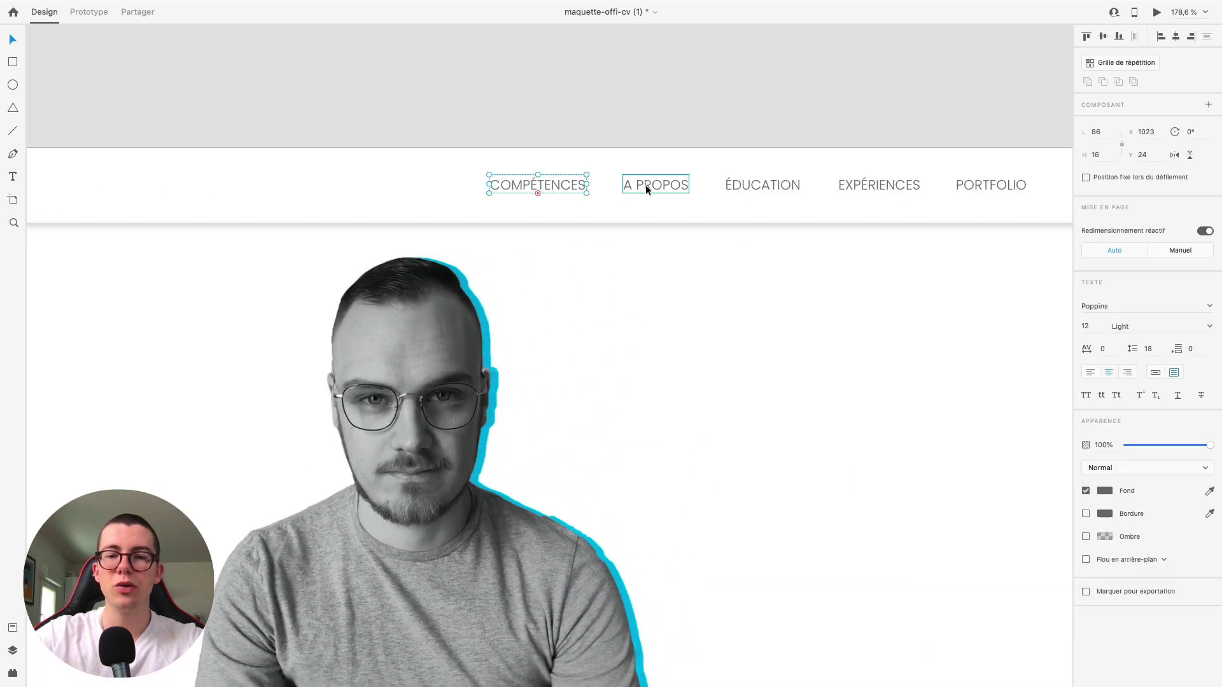
pyautogui.keyDown('shift'); pyautogui.click(652, 185); pyautogui.keyUp('shift')
pyautogui.keyDown('shift'); pyautogui.click(758, 188); pyautogui.keyUp('shift')
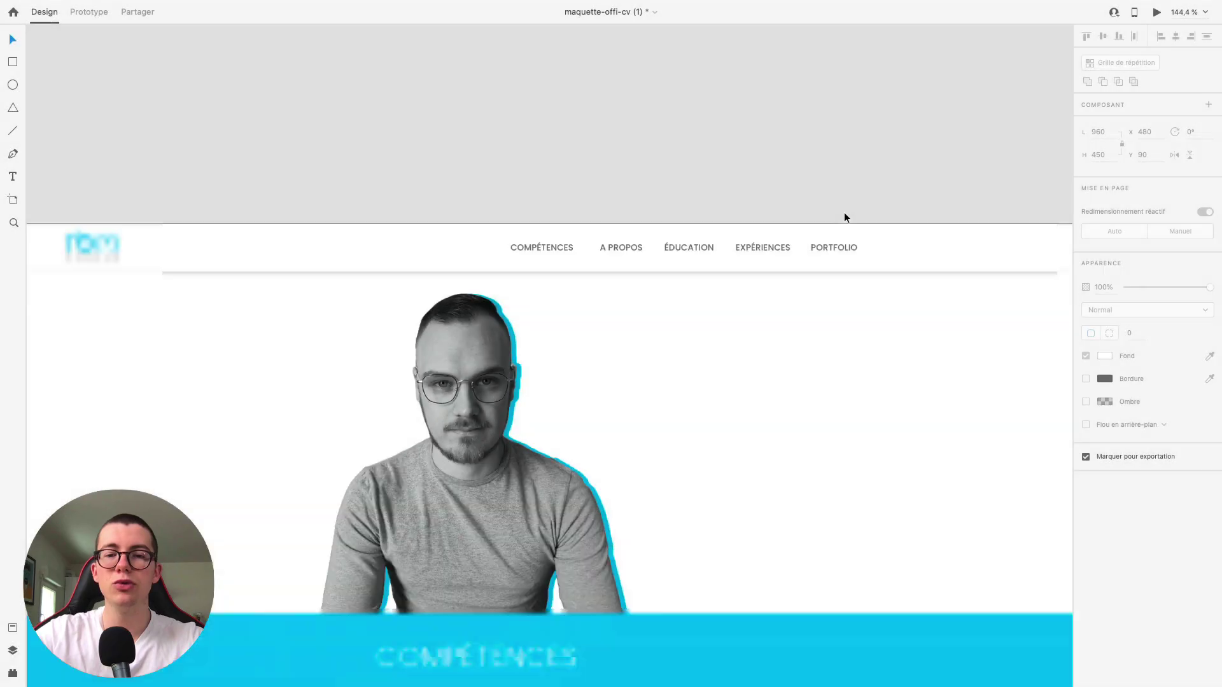
pyautogui.scroll(-3, 844, 212)
pyautogui.scroll(-1, 656, 224)
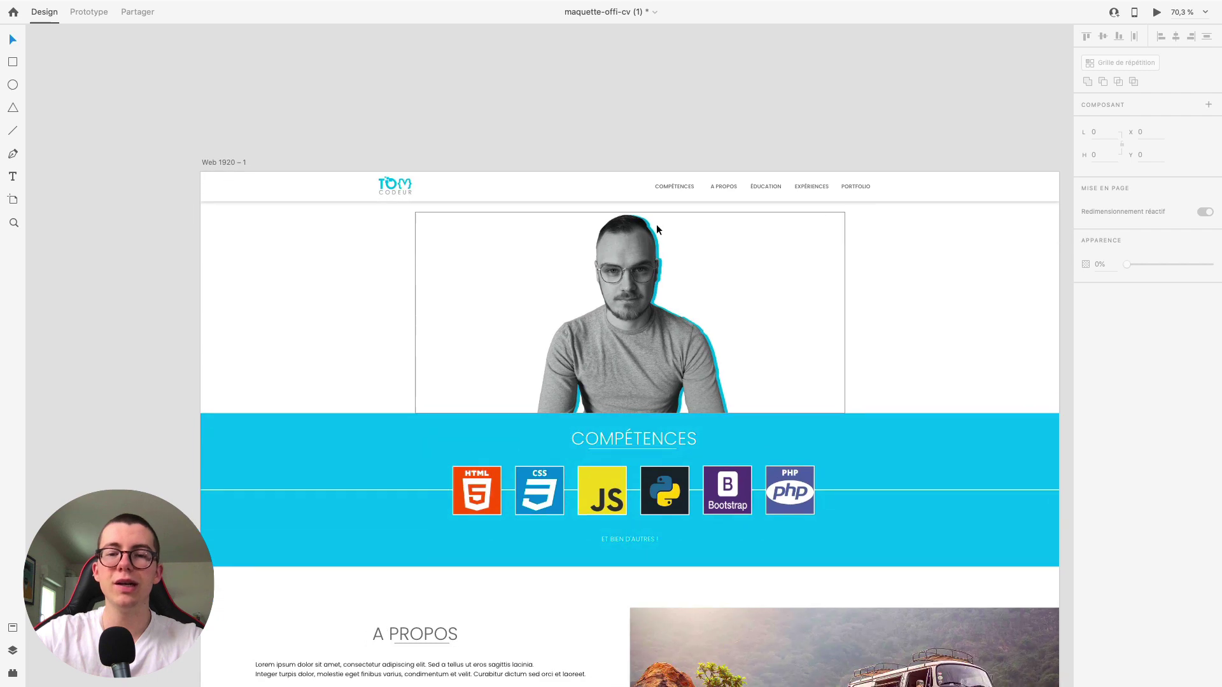
# Preview the page to check the header menu's look and return to the design.
pyautogui.scroll(3, 734, 219)
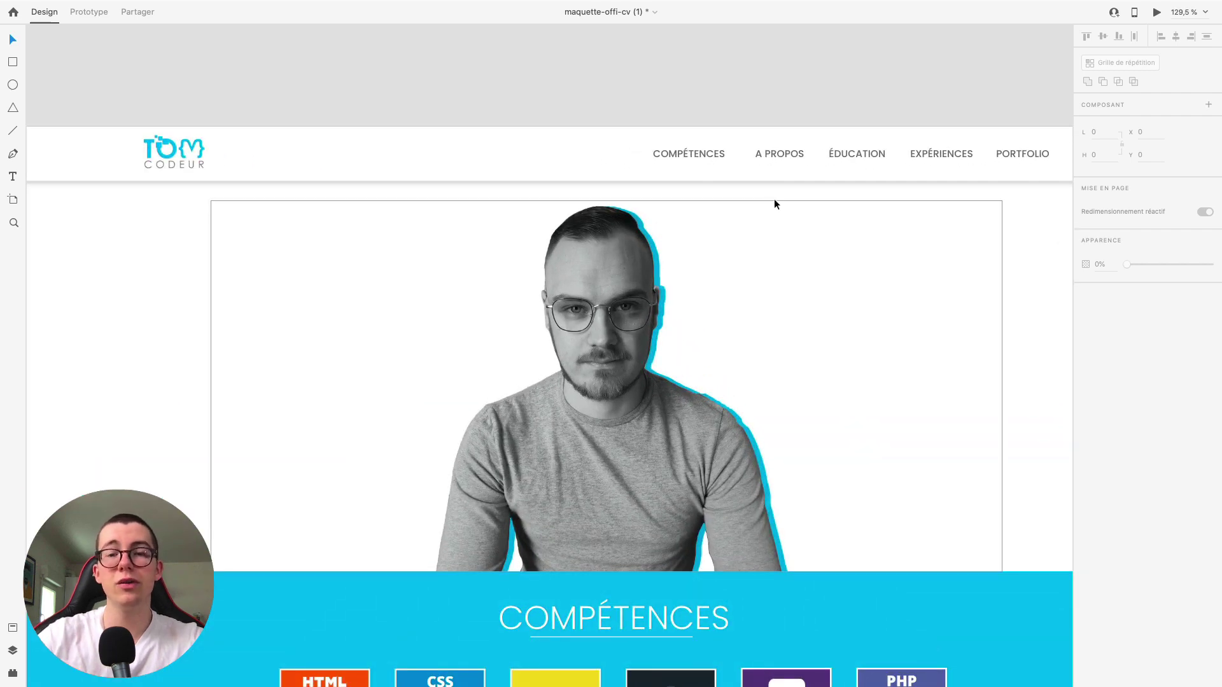
pyautogui.click(1157, 12)
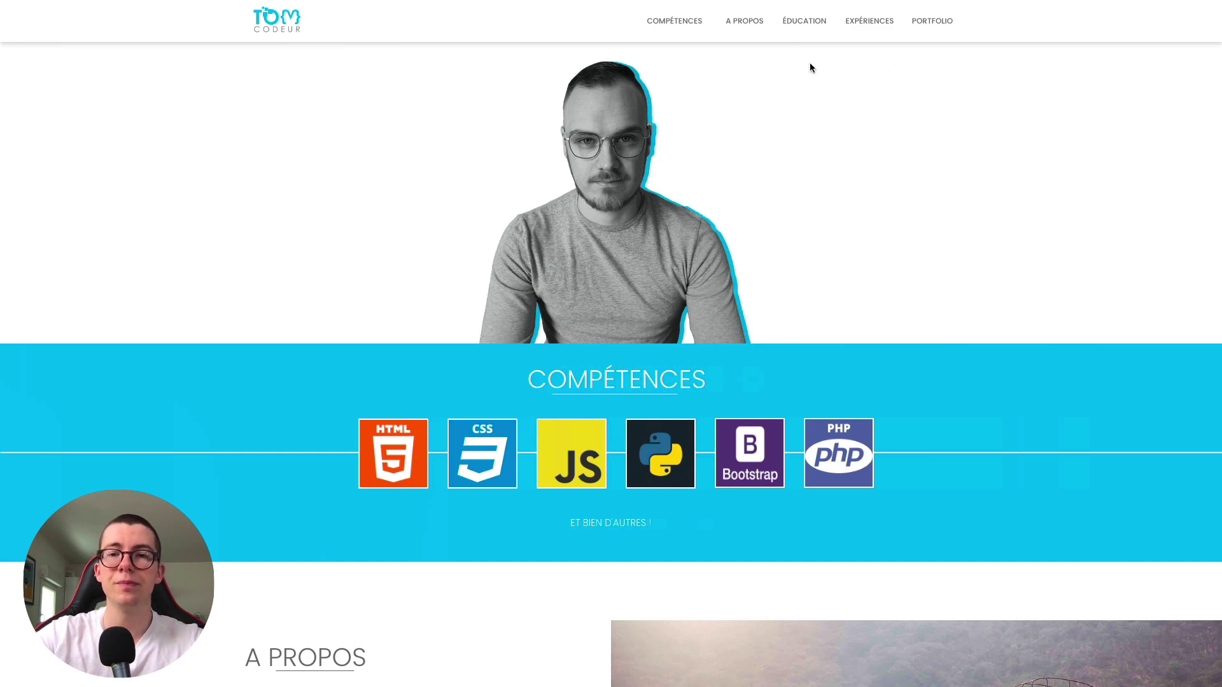
pyautogui.press('Escape')
# Draw a red-filled rectangle of 396 by 72 from the artboard's upper-left corner to the logo as a margin gauge.
pyautogui.scroll(-3, 688, 127)
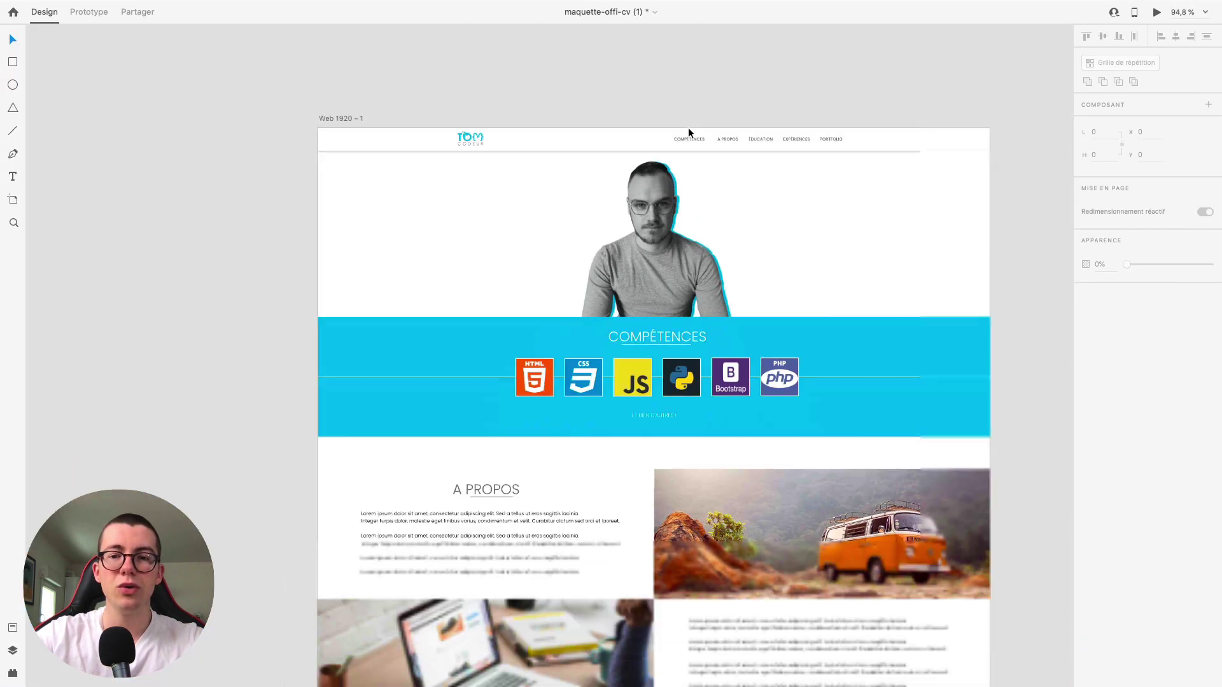
pyautogui.scroll(-1, 688, 128)
pyautogui.scroll(3, 292, 109)
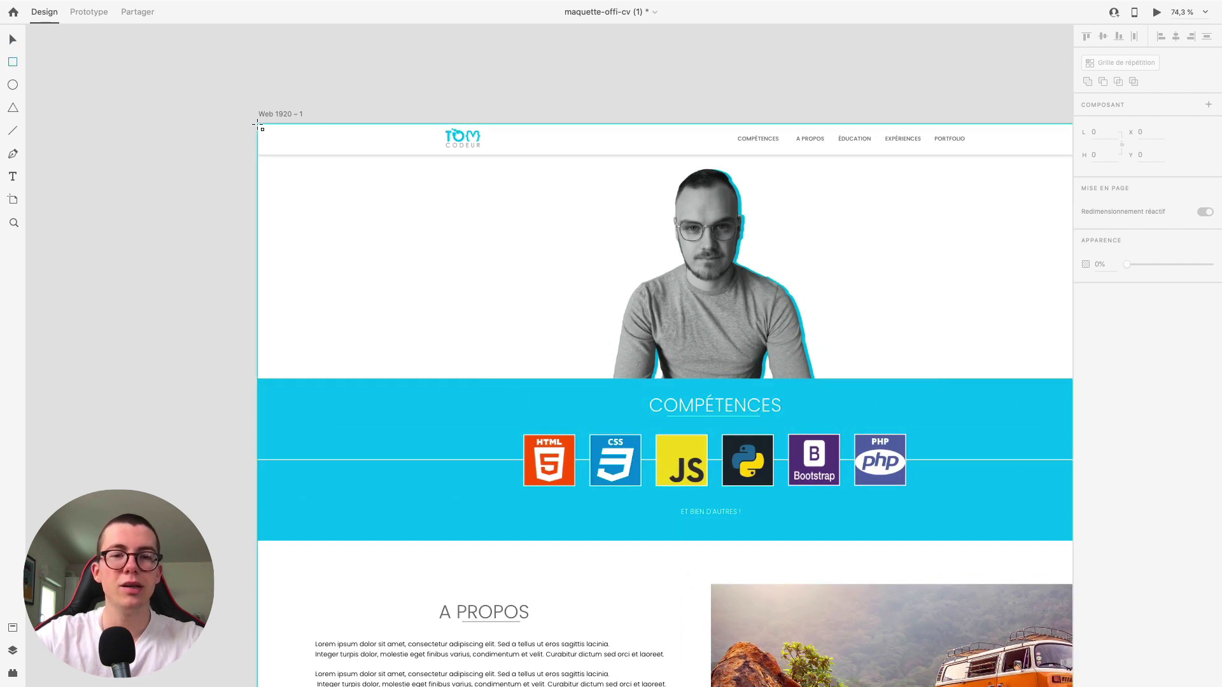
pyautogui.moveTo(258, 124); pyautogui.dragTo(444, 161)
pyautogui.click(1104, 378)
pyautogui.hotkey('ctrl', 'v')
pyautogui.press('Return')
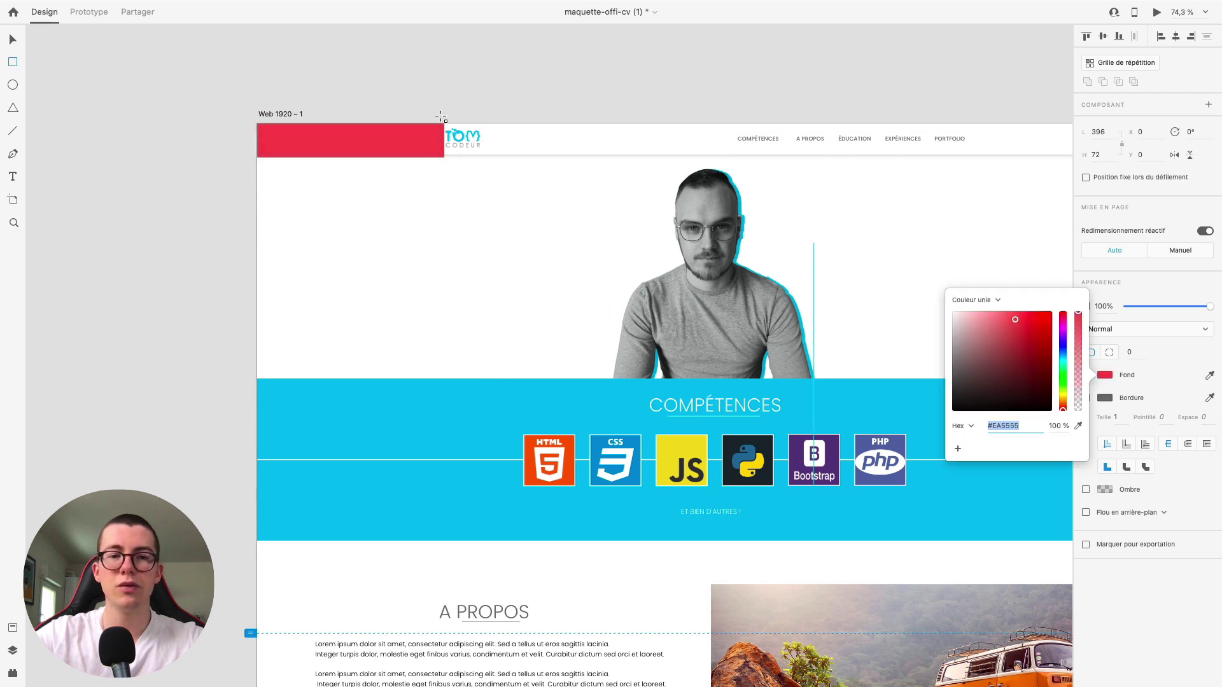
# Move the red rectangle beside the PORTFOLIO label to compare the header margins, and delete it.
pyautogui.press('Escape')
pyautogui.click(13, 40)
pyautogui.moveTo(399, 152); pyautogui.dragTo(807, 135)
pyautogui.press('Delete')
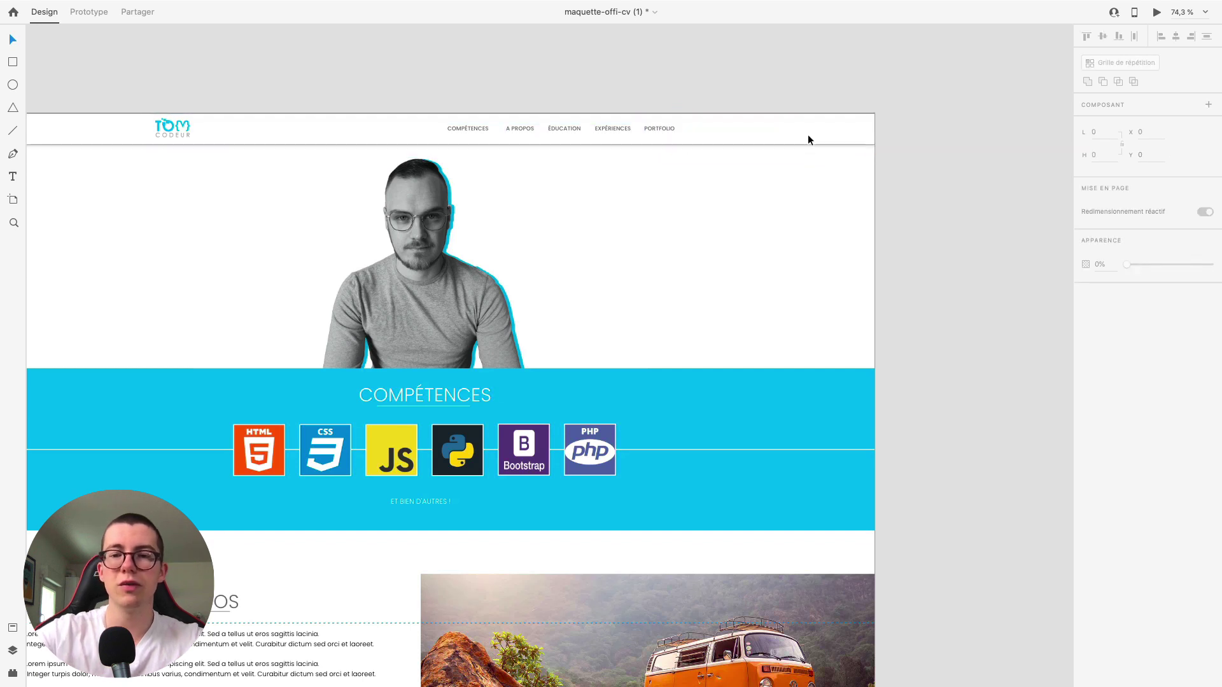
# Unlock the logo and move it together with the five menu labels about 24 px to the right.
pyautogui.click(659, 128)
pyautogui.keyDown('shift'); pyautogui.click(620, 130); pyautogui.keyUp('shift')
pyautogui.keyDown('shift'); pyautogui.click(560, 128); pyautogui.keyUp('shift')
pyautogui.keyDown('shift'); pyautogui.click(530, 127); pyautogui.keyUp('shift')
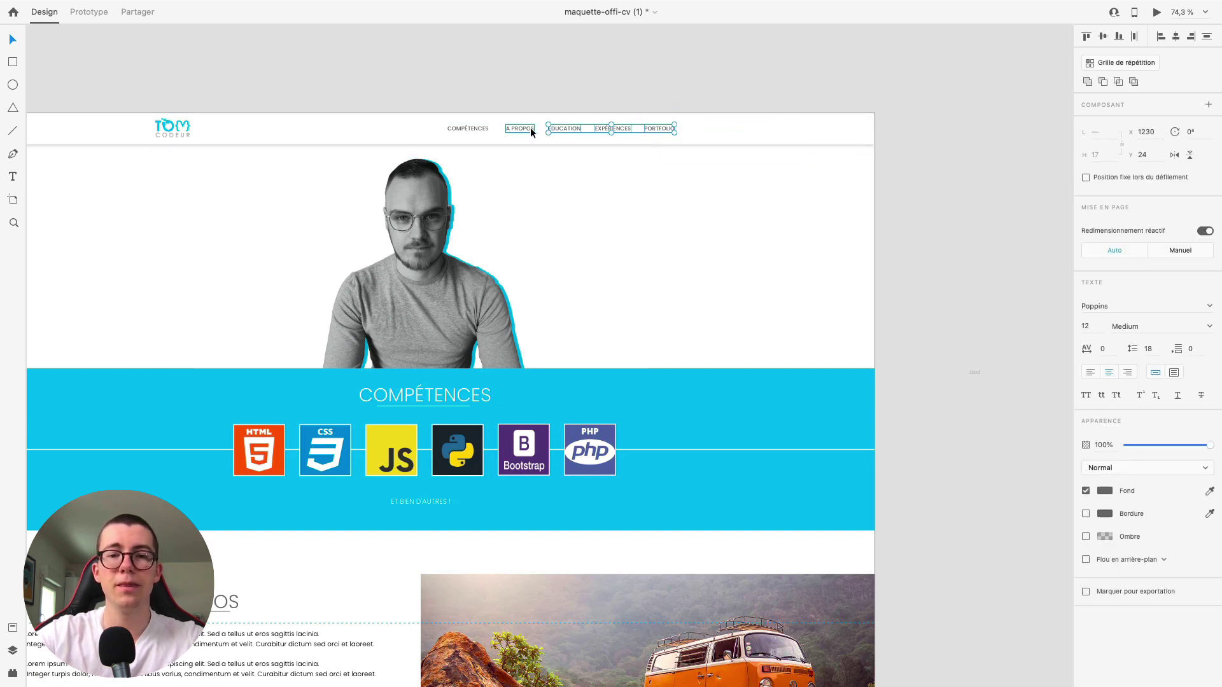
pyautogui.keyDown('shift'); pyautogui.click(463, 126); pyautogui.keyUp('shift')
pyautogui.keyDown('shift'); pyautogui.click(178, 126); pyautogui.keyUp('shift')
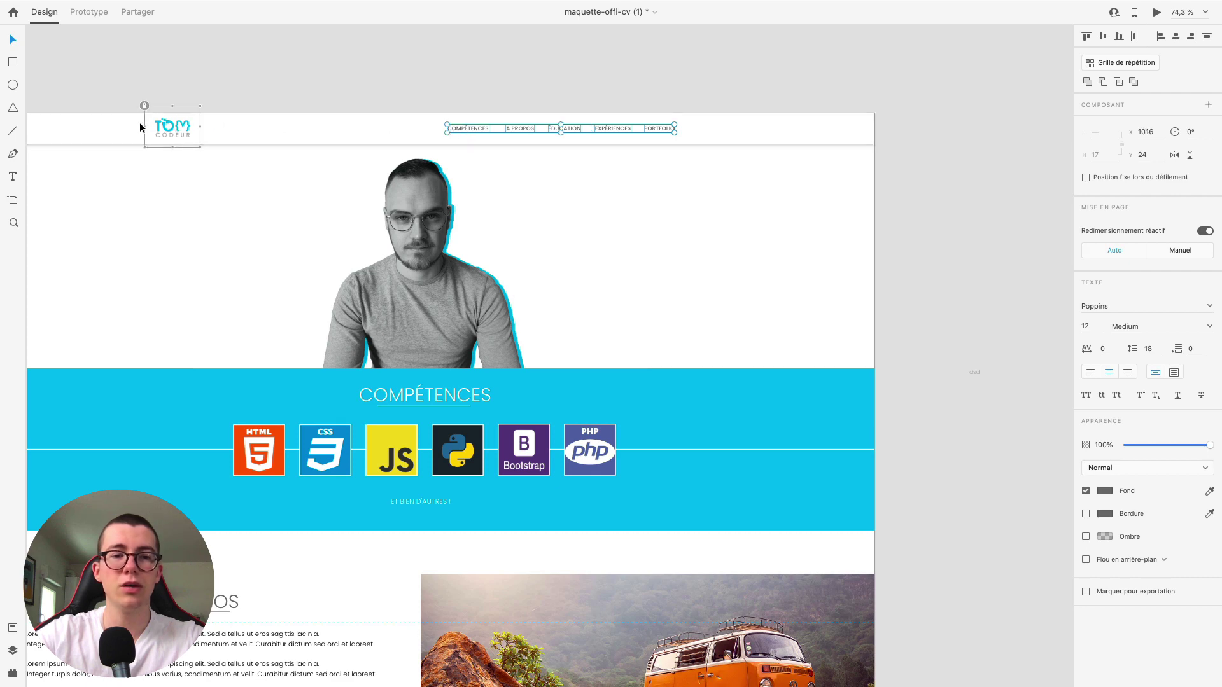
pyautogui.click(144, 105)
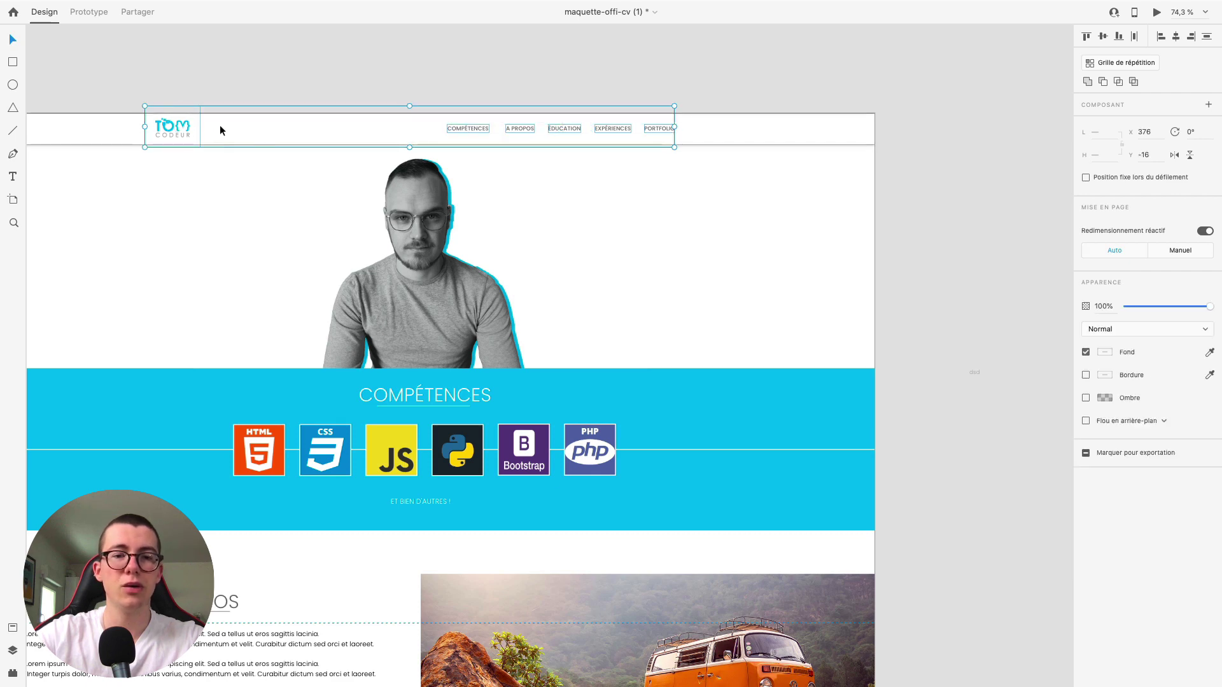
pyautogui.moveTo(176, 126); pyautogui.dragTo(190, 123)
pyautogui.click(700, 91)
pyautogui.hscroll(-3, 701, 91)
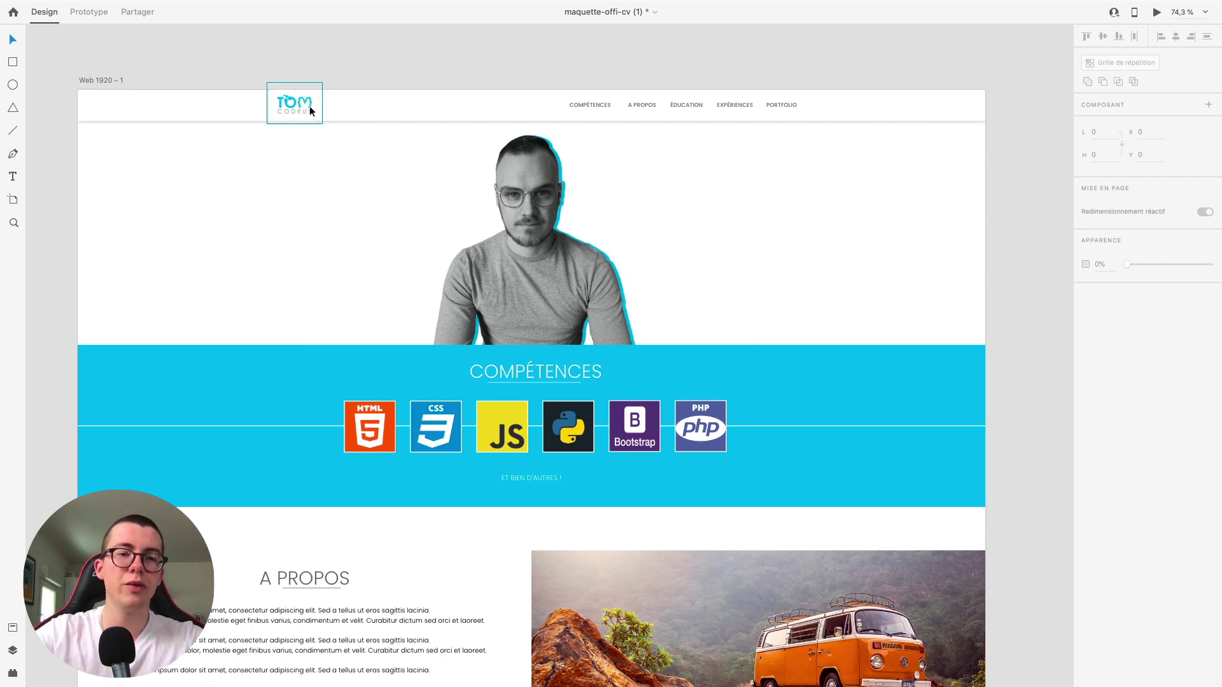
# Move the logo to X 91 and the five menu labels toward the header's right edge.
pyautogui.moveTo(309, 105); pyautogui.dragTo(154, 98)
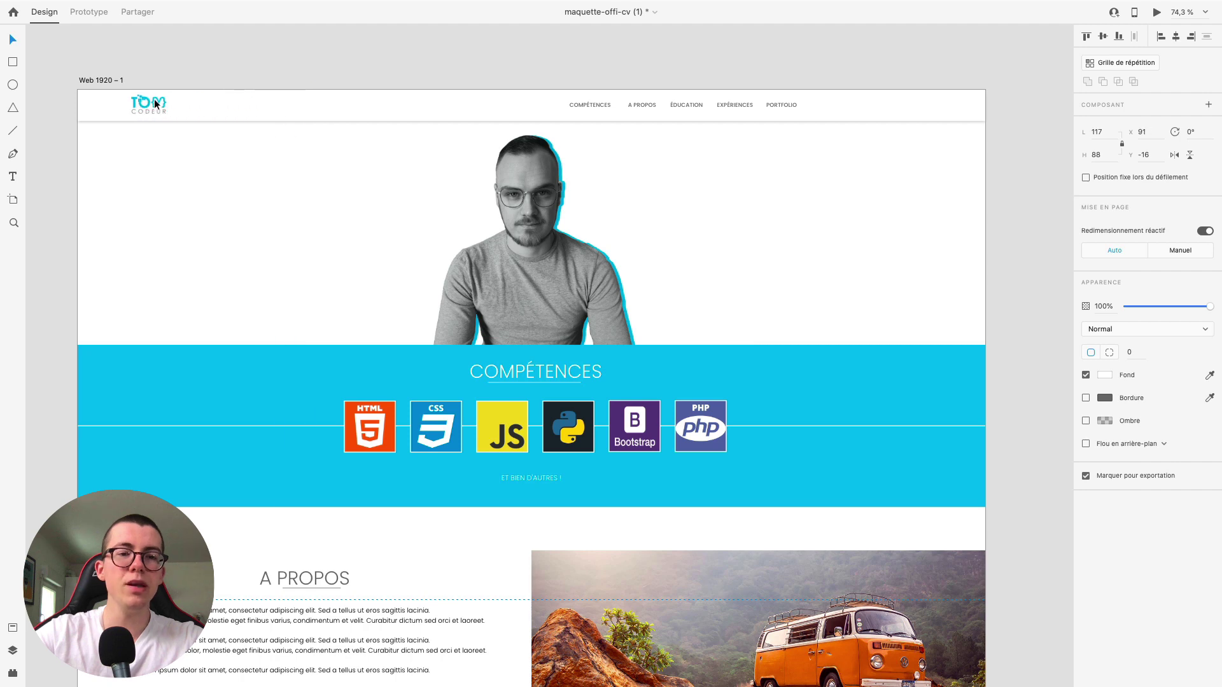
pyautogui.doubleClick(602, 107)
pyautogui.keyDown('shift'); pyautogui.click(642, 106); pyautogui.keyUp('shift')
pyautogui.keyDown('shift'); pyautogui.click(686, 105); pyautogui.keyUp('shift')
pyautogui.keyDown('shift'); pyautogui.click(735, 106); pyautogui.keyUp('shift')
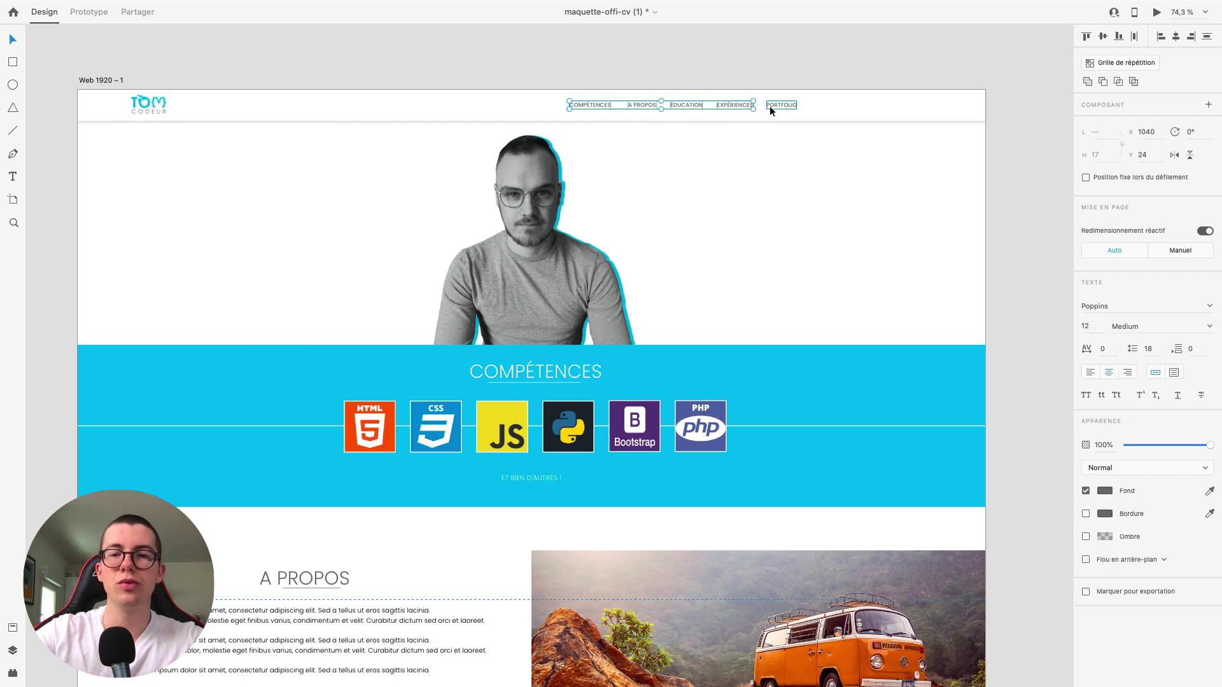
pyautogui.keyDown('shift'); pyautogui.click(777, 106); pyautogui.keyUp('shift')
pyautogui.moveTo(776, 105); pyautogui.dragTo(915, 106)
# Shift the logo and the menu labels together slightly downward in the header, placing the labels at Y 30.
pyautogui.keyDown('shift'); pyautogui.click(153, 106); pyautogui.keyUp('shift')
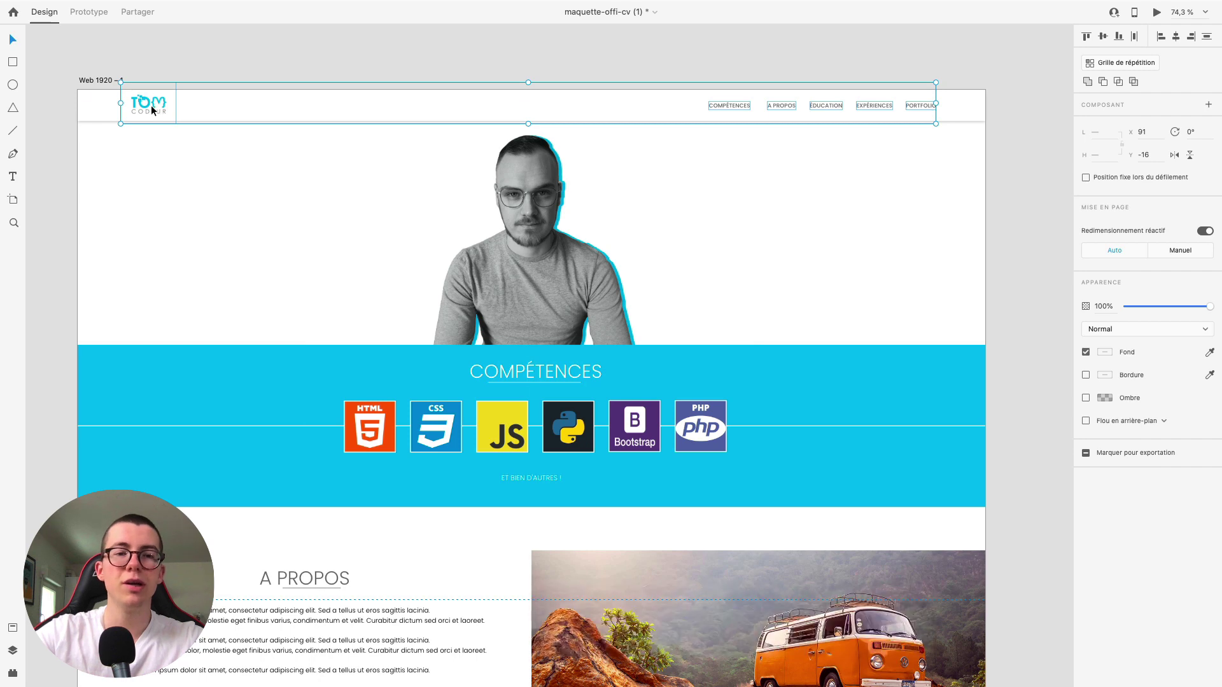
pyautogui.moveTo(151, 106); pyautogui.dragTo(152, 109)
pyautogui.scroll(5, 824, 96)
pyautogui.click(924, 78)
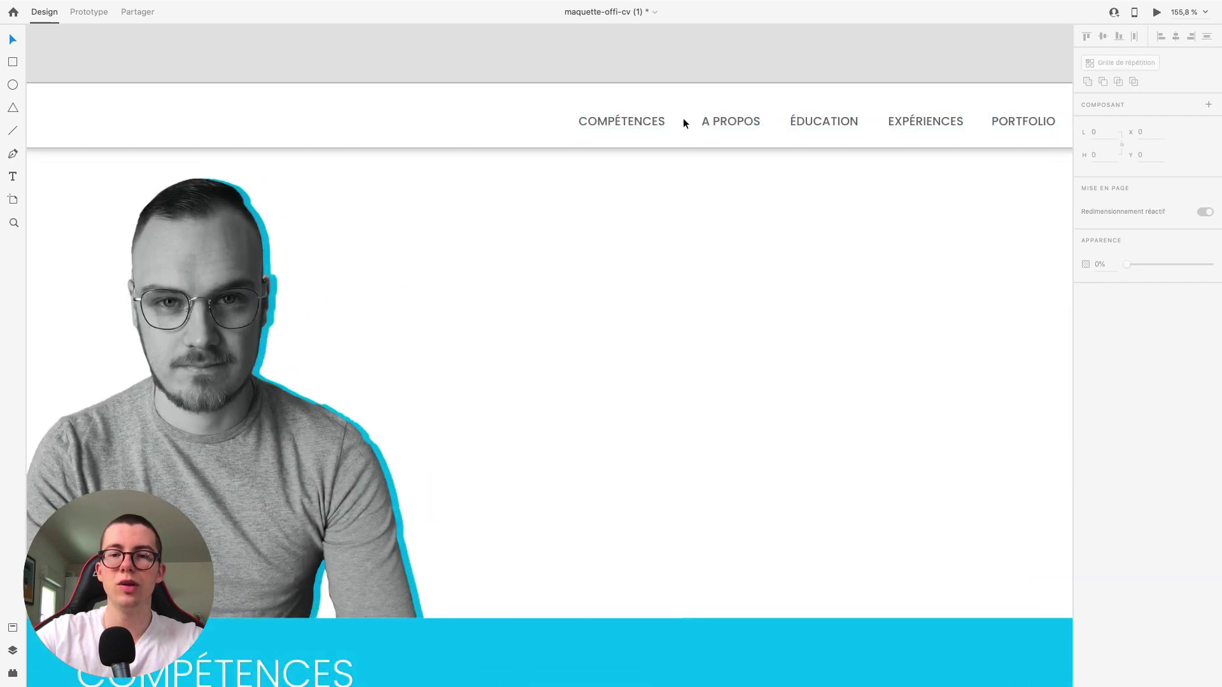
# Select the five header menu labels and distribute them horizontally so the gaps between them are equal.
pyautogui.click(631, 125)
pyautogui.keyDown('shift'); pyautogui.click(751, 121); pyautogui.keyUp('shift')
pyautogui.keyDown('shift'); pyautogui.click(827, 121); pyautogui.keyUp('shift')
pyautogui.keyDown('shift'); pyautogui.click(916, 122); pyautogui.keyUp('shift')
pyautogui.keyDown('shift'); pyautogui.click(994, 122); pyautogui.keyUp('shift')
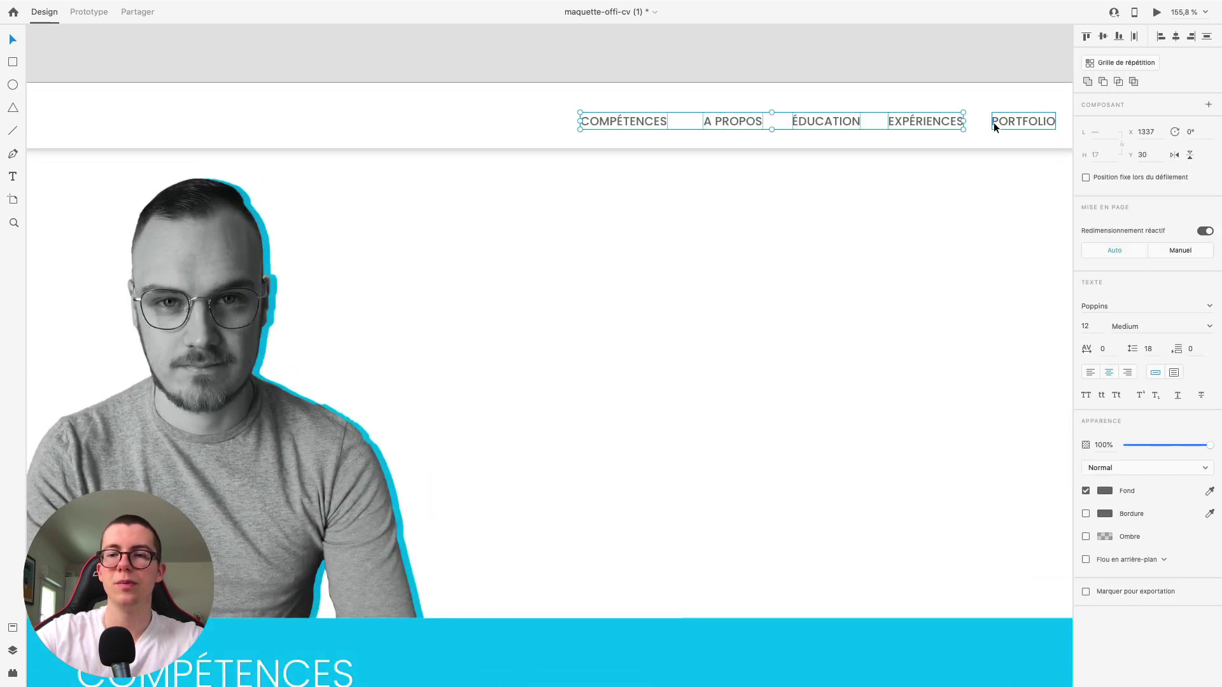
pyautogui.click(1134, 38)
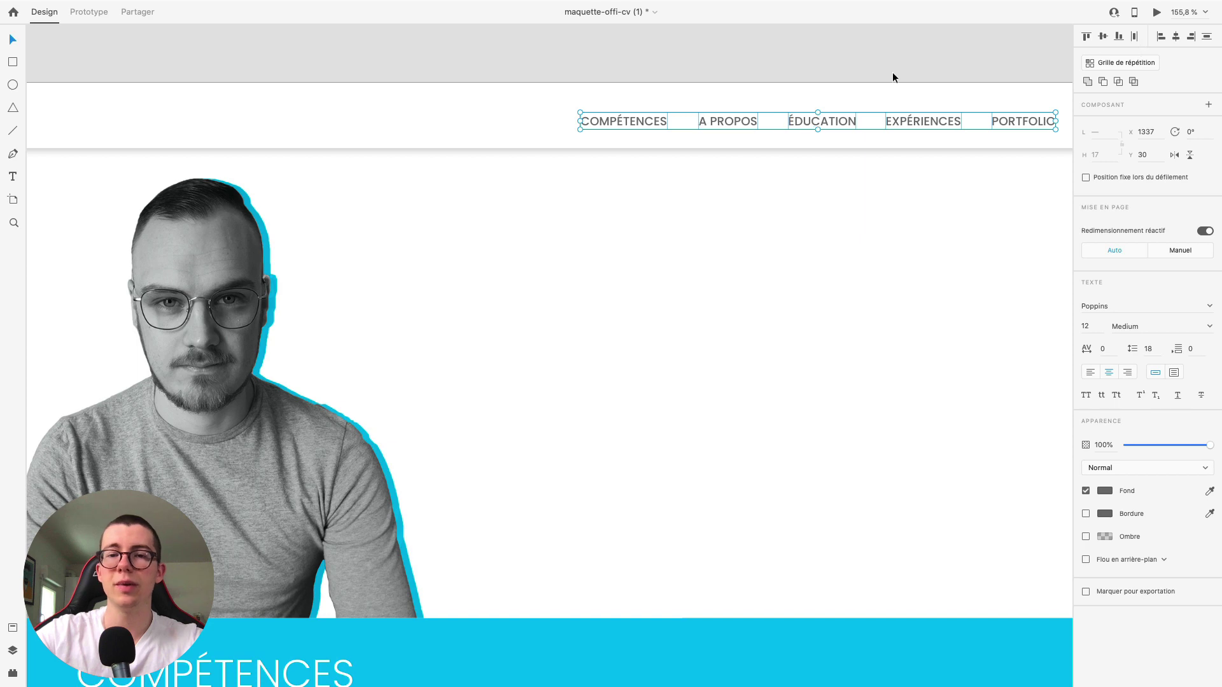
# Raise the five menu labels together in the header to Y 25.
pyautogui.scroll(5, 549, 162)
pyautogui.press('Up')
pyautogui.press('Up')
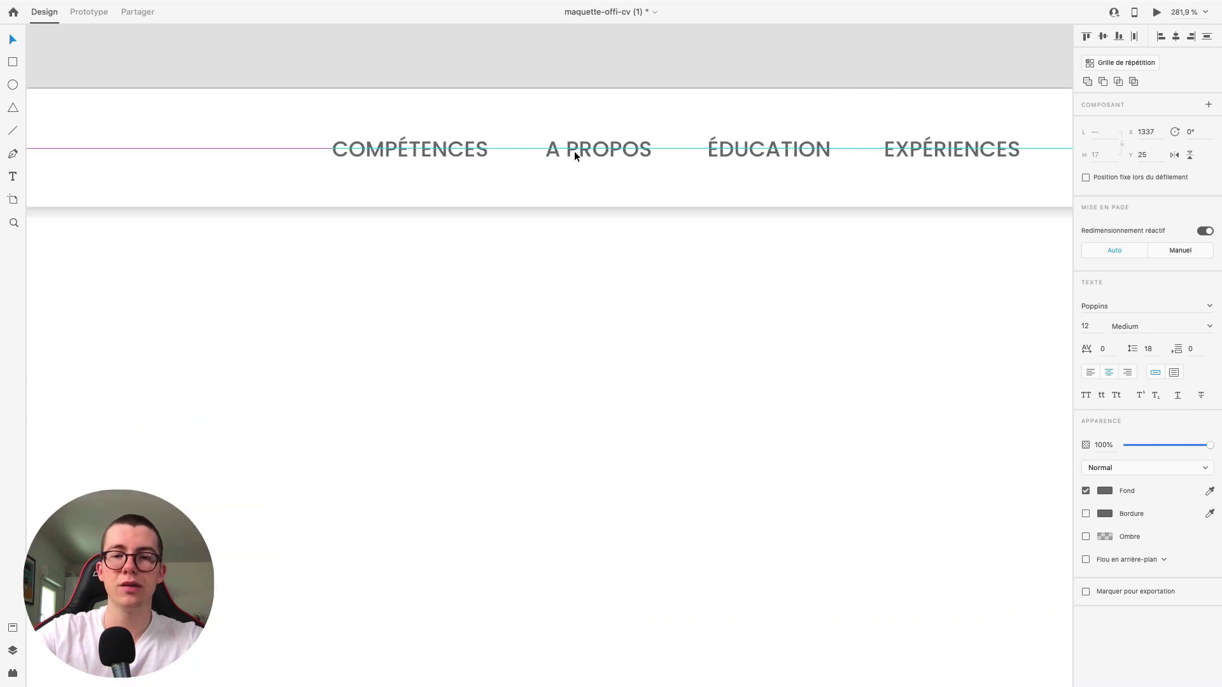
# Move the logo slightly up in the header to Y -13.
pyautogui.scroll(-10, 574, 151)
pyautogui.hscroll(-5, 623, 184)
pyautogui.scroll(5, 505, 177)
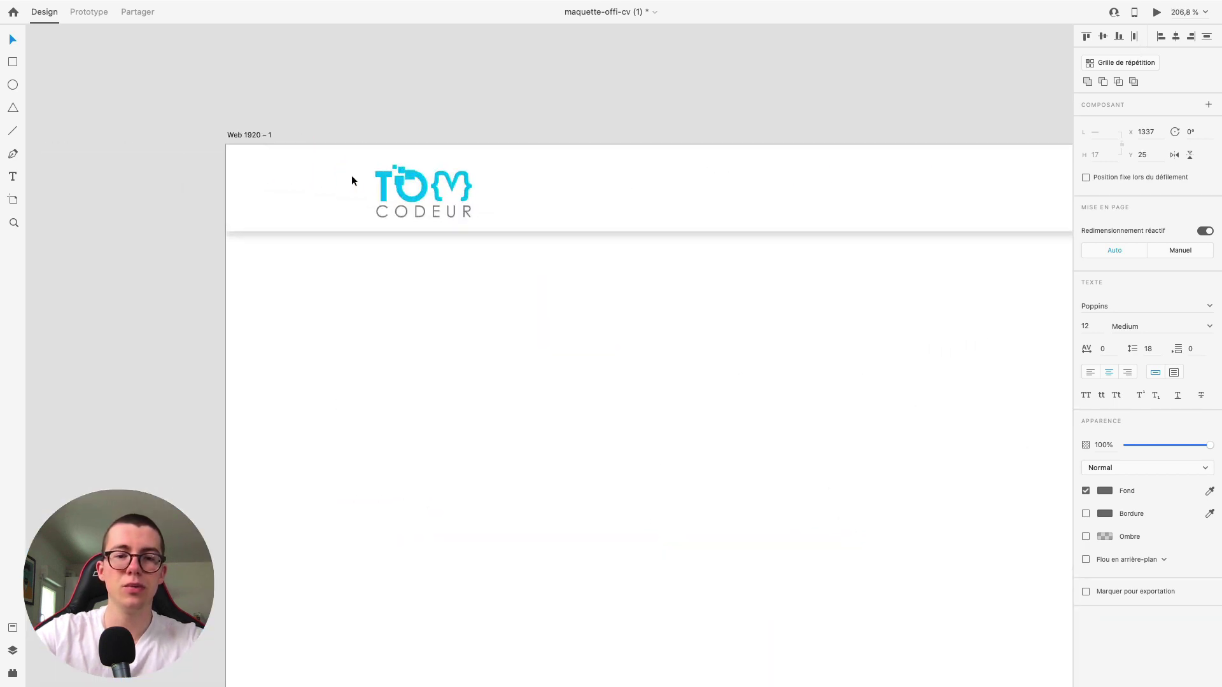
pyautogui.click(418, 189)
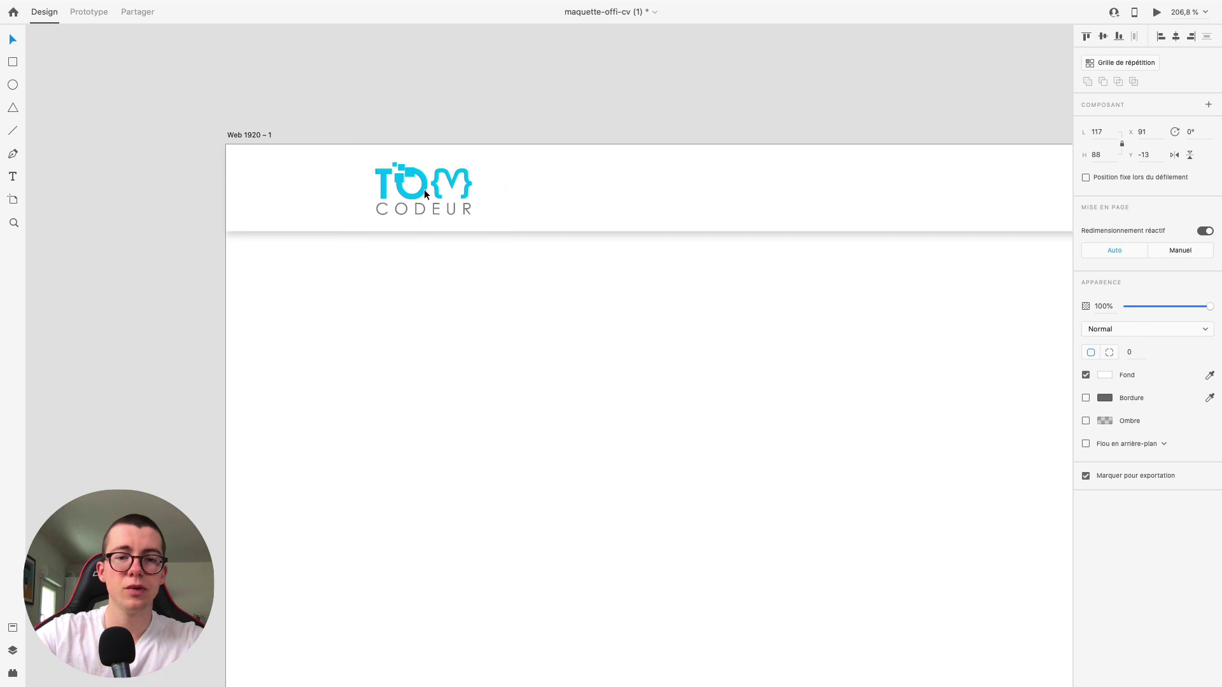
pyautogui.click(651, 95)
# Examine the header, portrait and skills section of the page at several zoom levels.
pyautogui.scroll(-10, 636, 105)
pyautogui.hscroll(4, 684, 163)
pyautogui.scroll(-1, 700, 166)
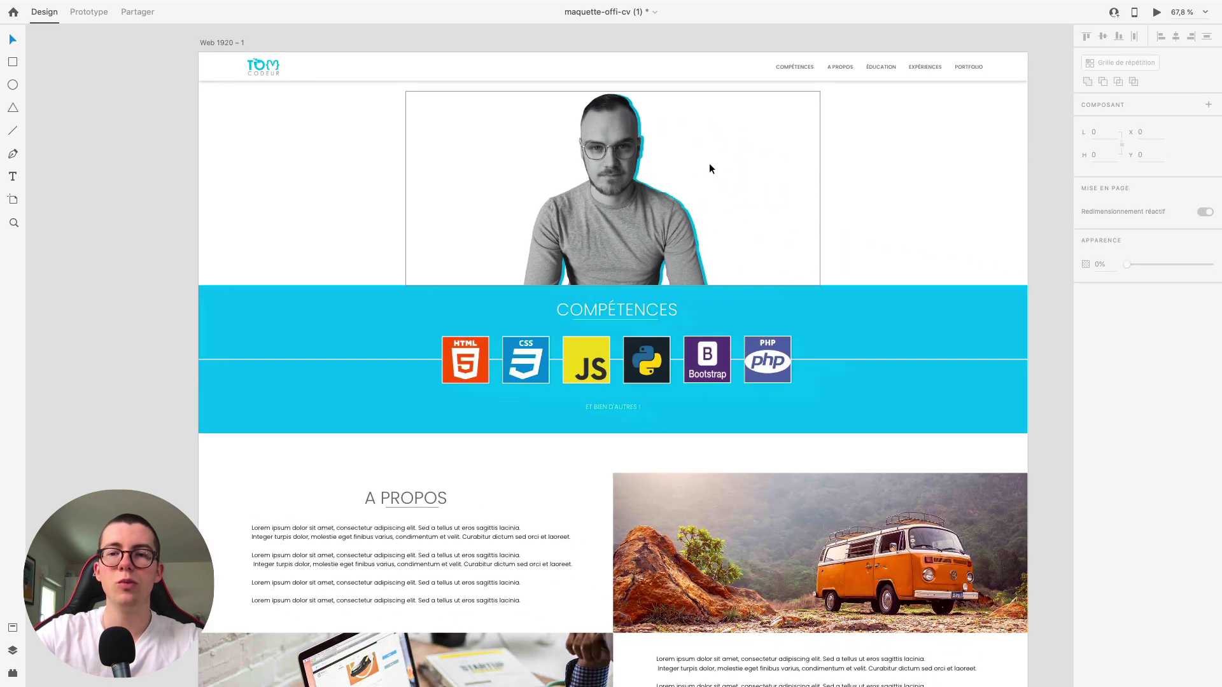
pyautogui.scroll(3, 628, 155)
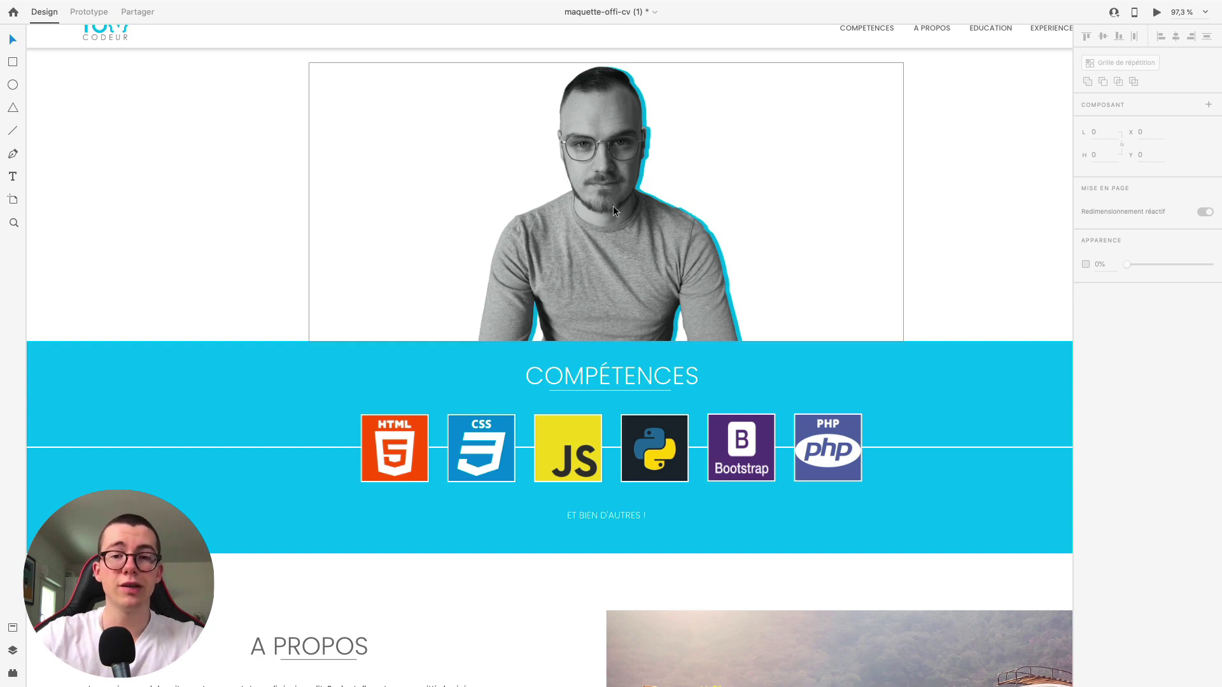
pyautogui.scroll(-3, 614, 210)
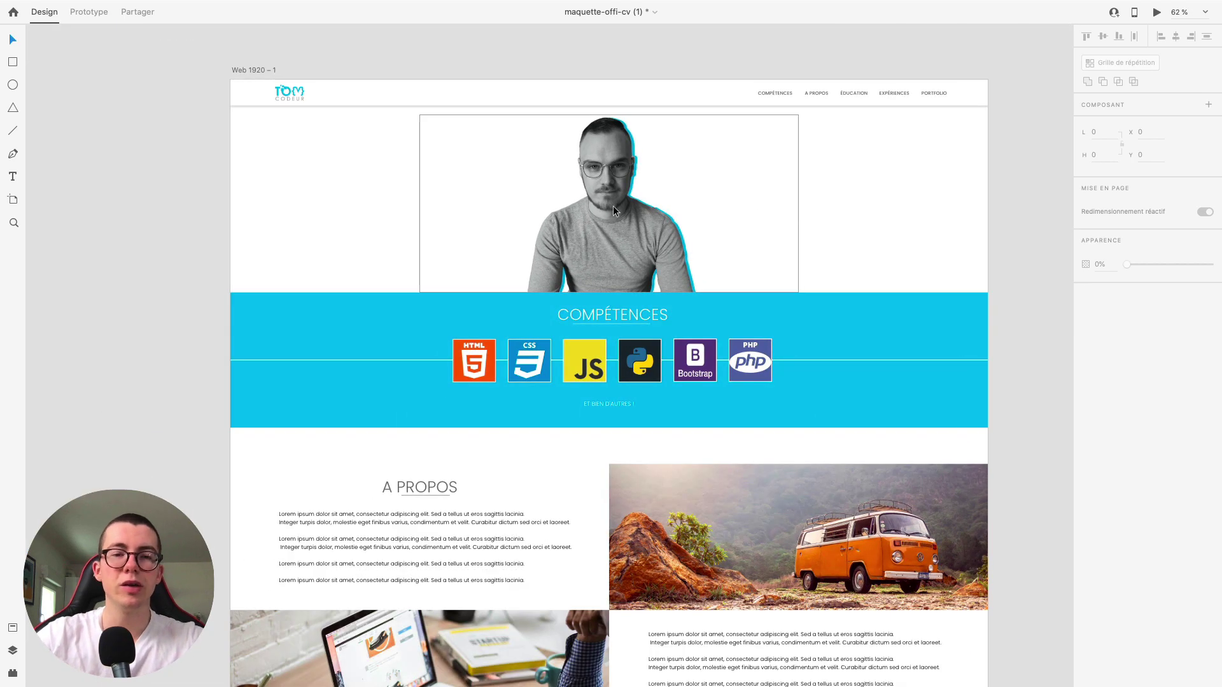
pyautogui.scroll(3, 349, 108)
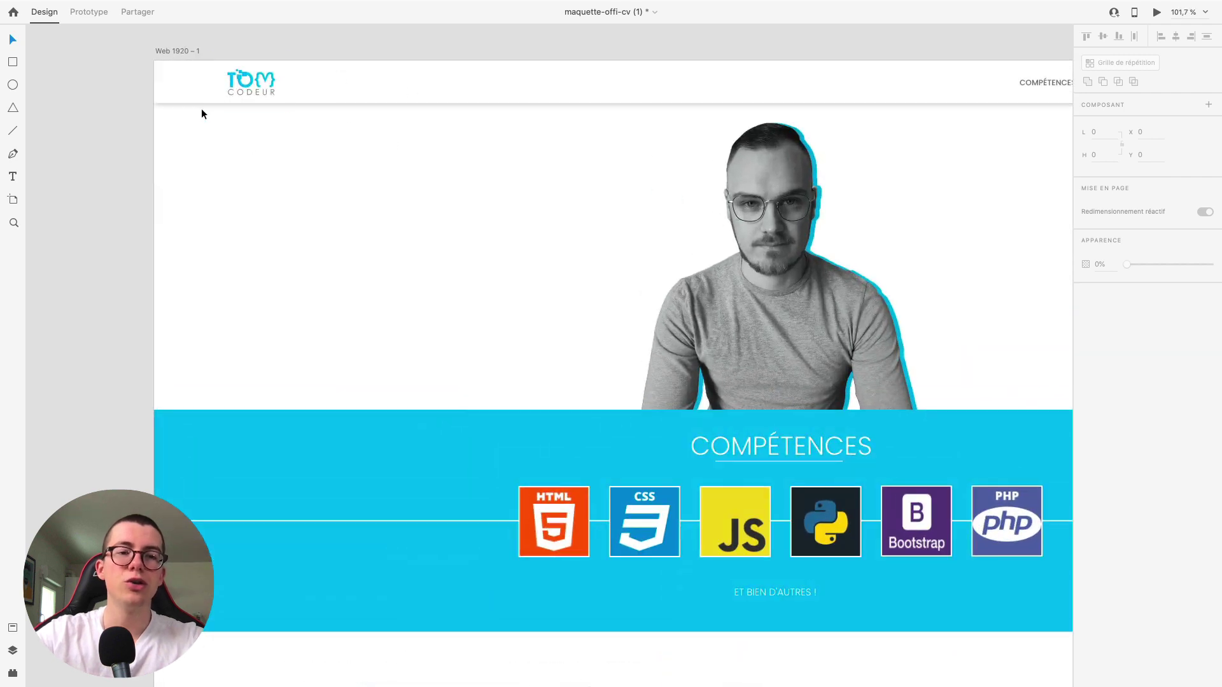
pyautogui.scroll(5, 202, 112)
pyautogui.scroll(-2, 251, 120)
pyautogui.scroll(-4, 368, 120)
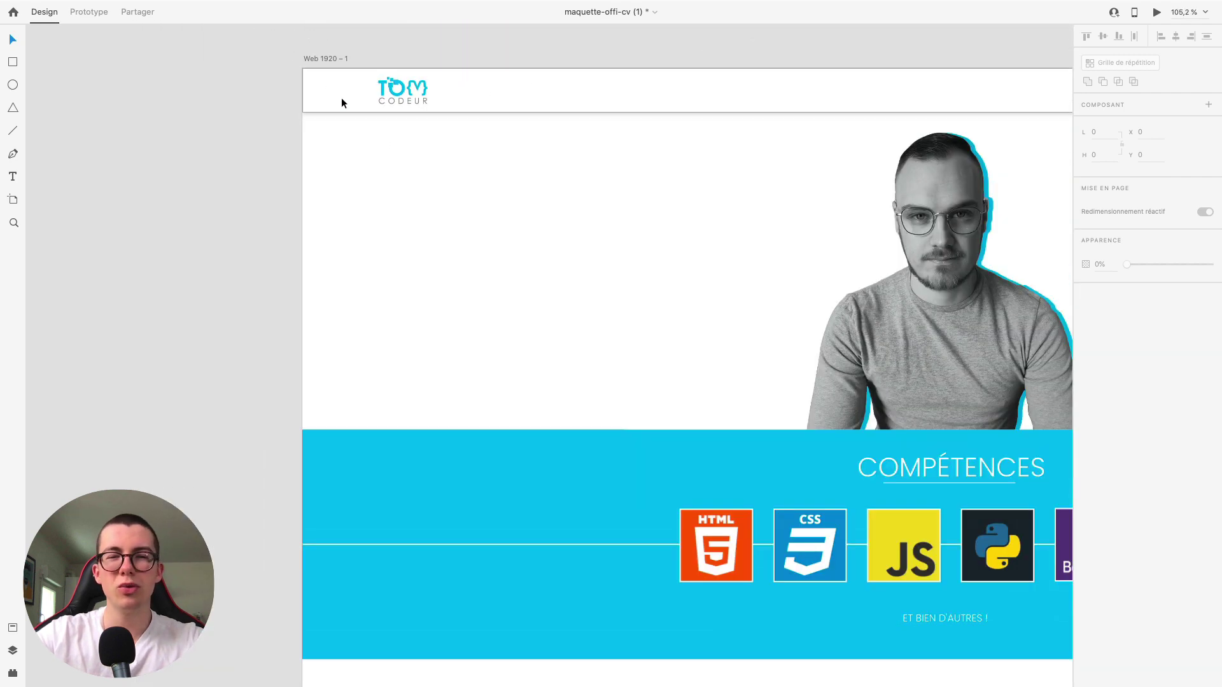
# Set the header rectangle's shadow to a Y offset of 2 and a blur of 10.
pyautogui.click(338, 86)
pyautogui.hscroll(1, 469, 136)
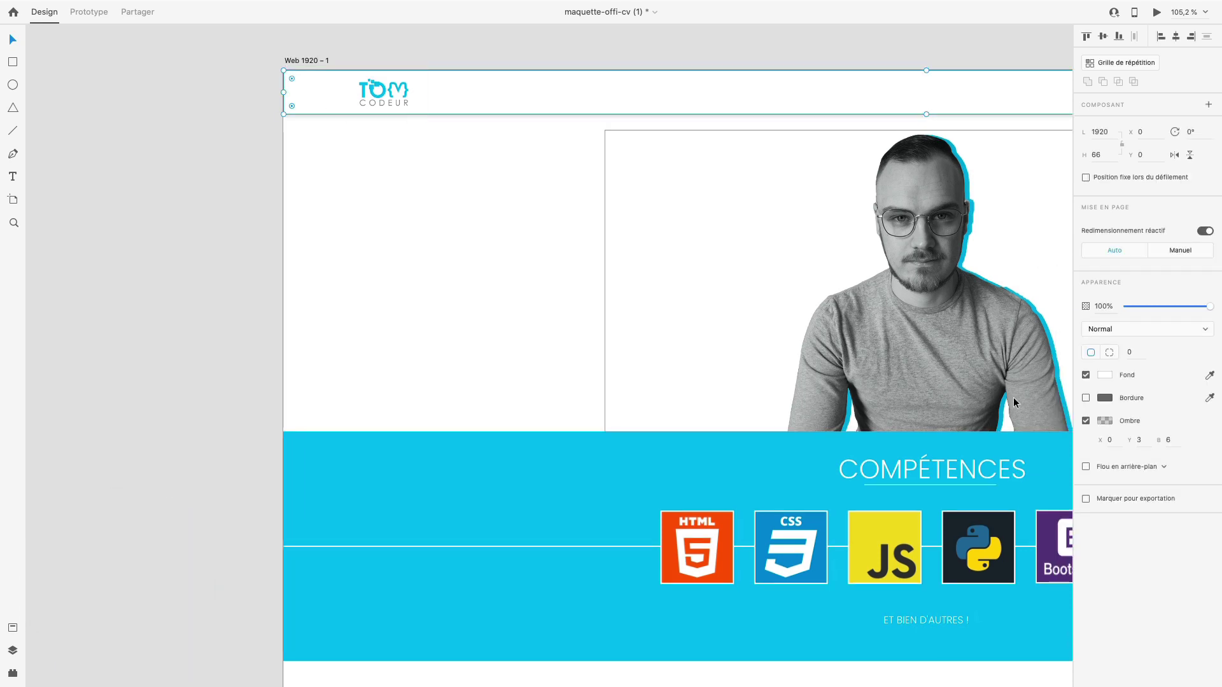
pyautogui.click(1105, 421)
pyautogui.click(1148, 442)
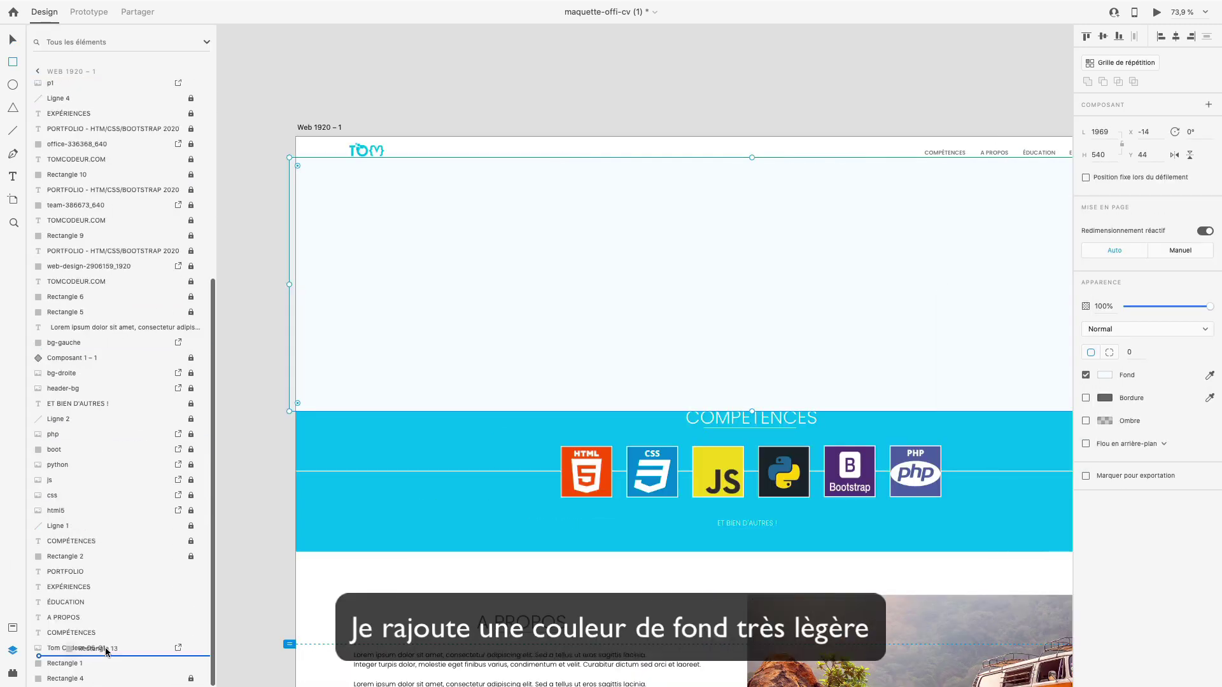
# Reorder the pale background rectangle to sit just beneath the logo layer, behind the portrait and the skills section.
pyautogui.moveTo(107, 650); pyautogui.dragTo(107, 653)
pyautogui.moveTo(89, 542); pyautogui.dragTo(96, 658)
# Select the header rectangle together with the logo and the menu labels, and group them.
pyautogui.click(74, 663)
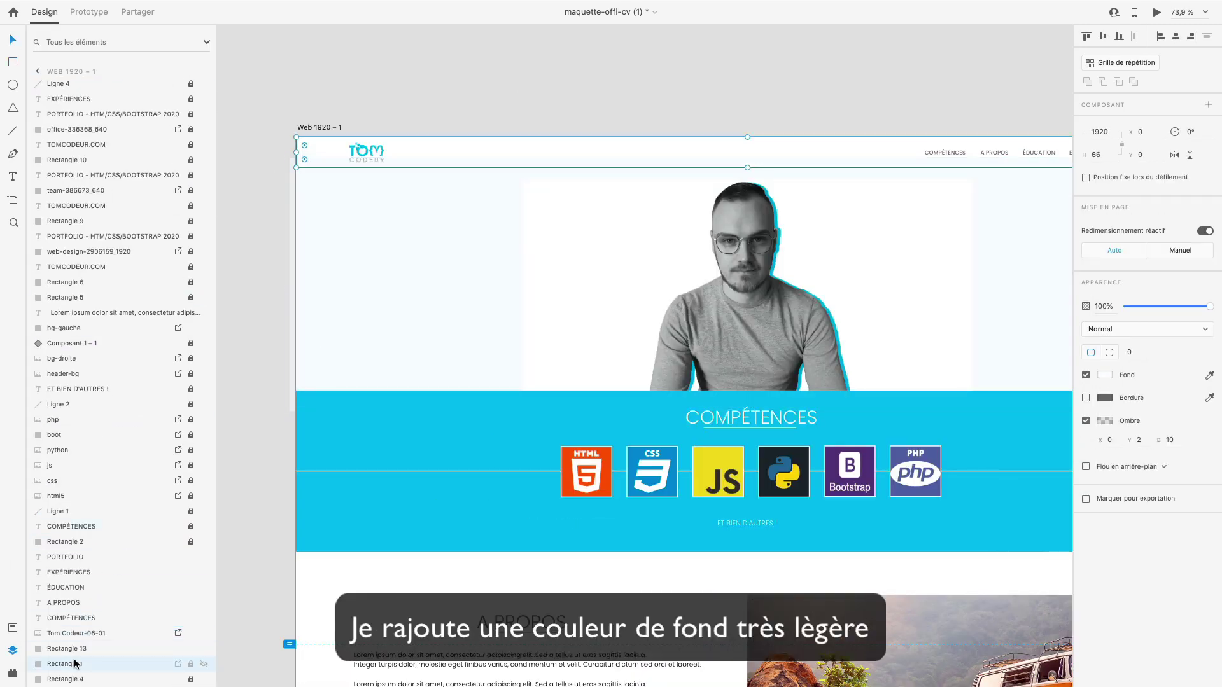
pyautogui.keyDown('shift'); pyautogui.click(371, 150); pyautogui.keyUp('shift')
pyautogui.keyDown('shift'); pyautogui.click(945, 152); pyautogui.keyUp('shift')
pyautogui.keyDown('shift'); pyautogui.click(993, 152); pyautogui.keyUp('shift')
pyautogui.hscroll(3, 1025, 152)
pyautogui.press('super+g')
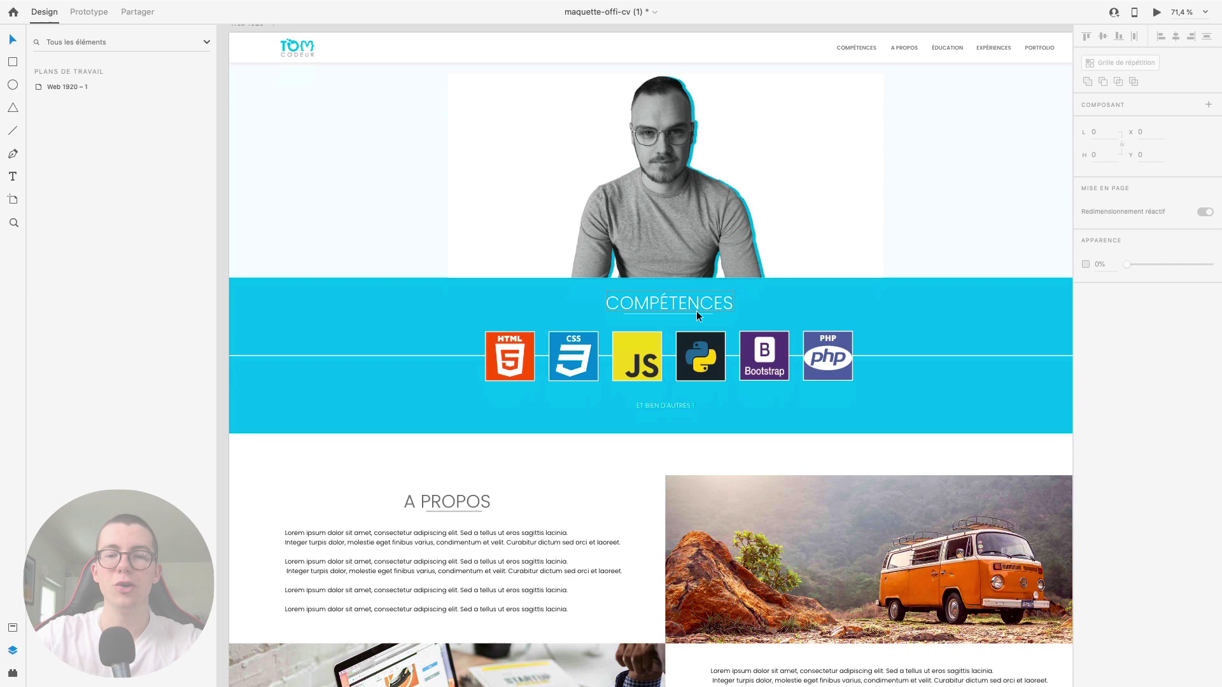
# Unlock the "ET BIEN D'AUTRES !" text and set its font weight to Medium.
pyautogui.scroll(5, 679, 286)
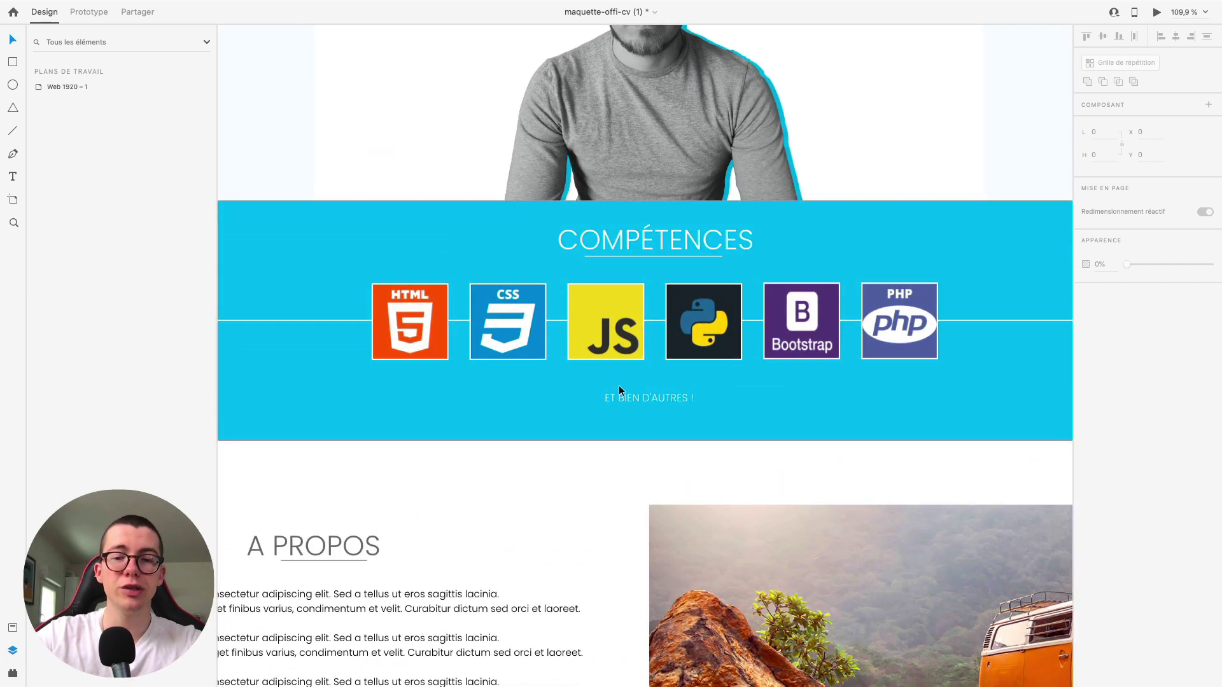
pyautogui.click(659, 401)
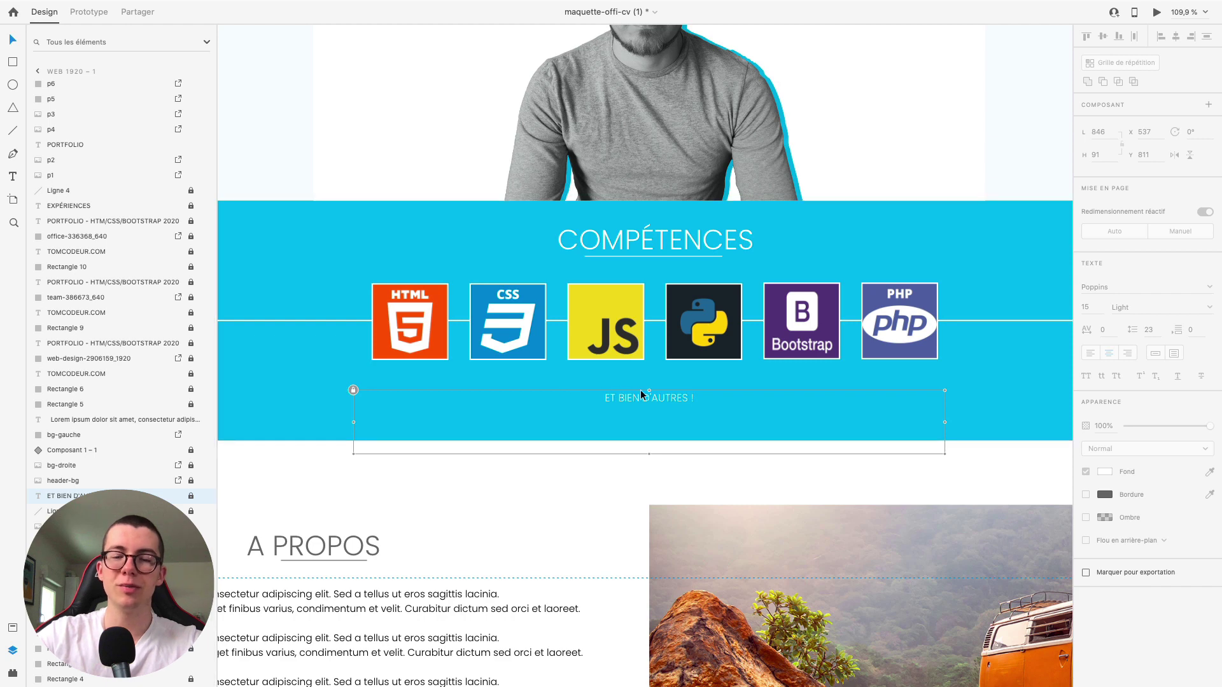
pyautogui.click(354, 390)
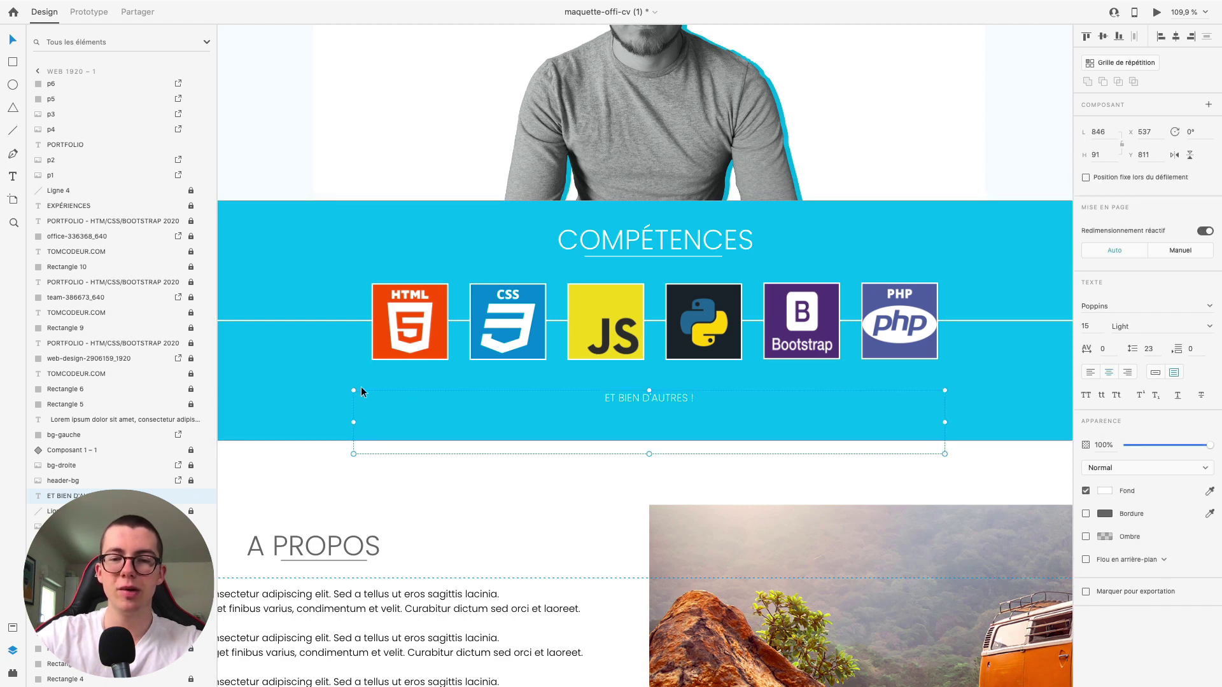
pyautogui.click(1209, 327)
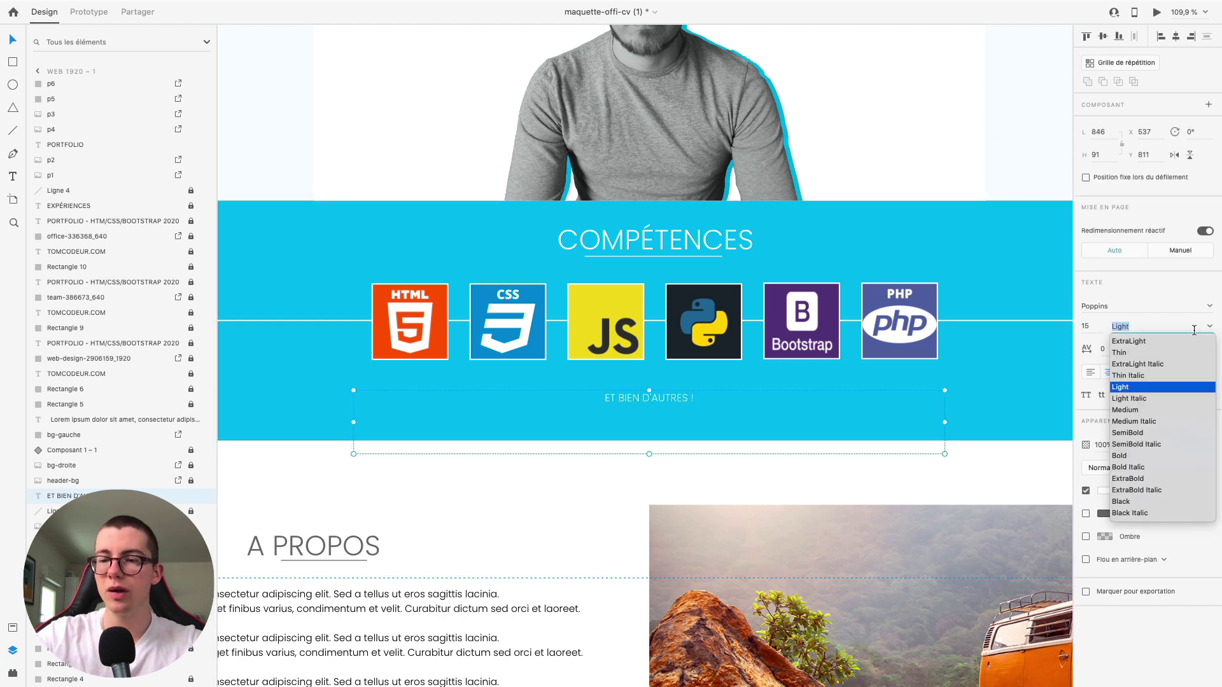
pyautogui.click(1153, 410)
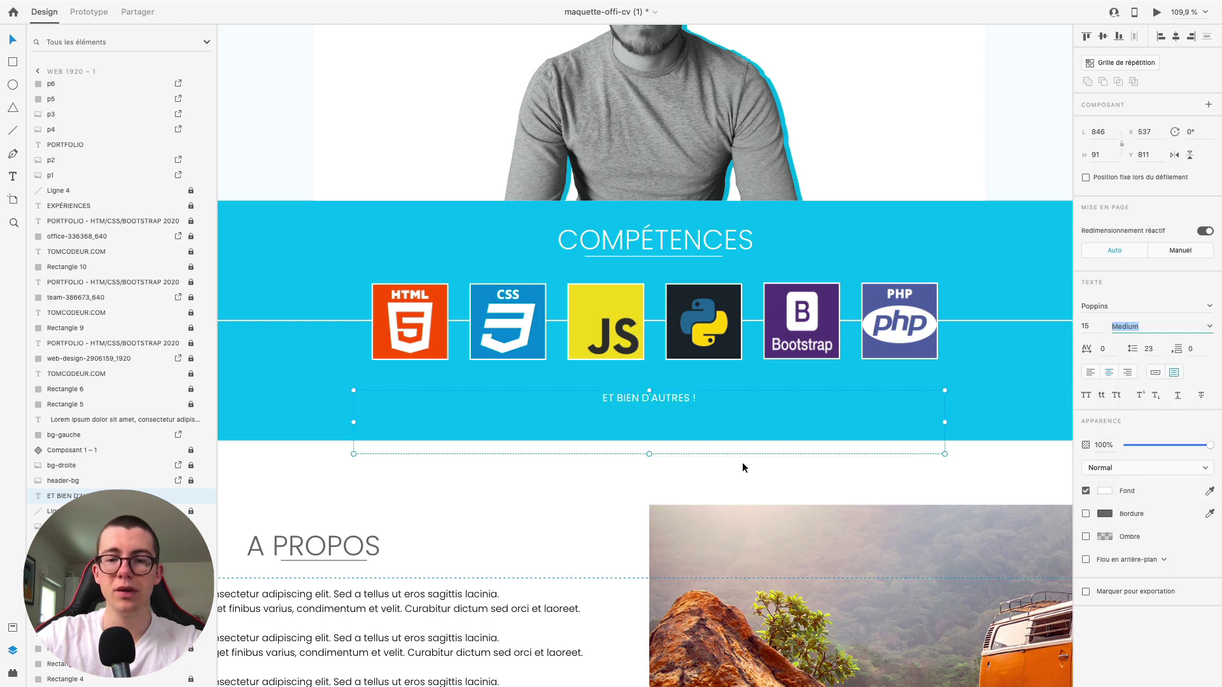
pyautogui.click(1095, 327)
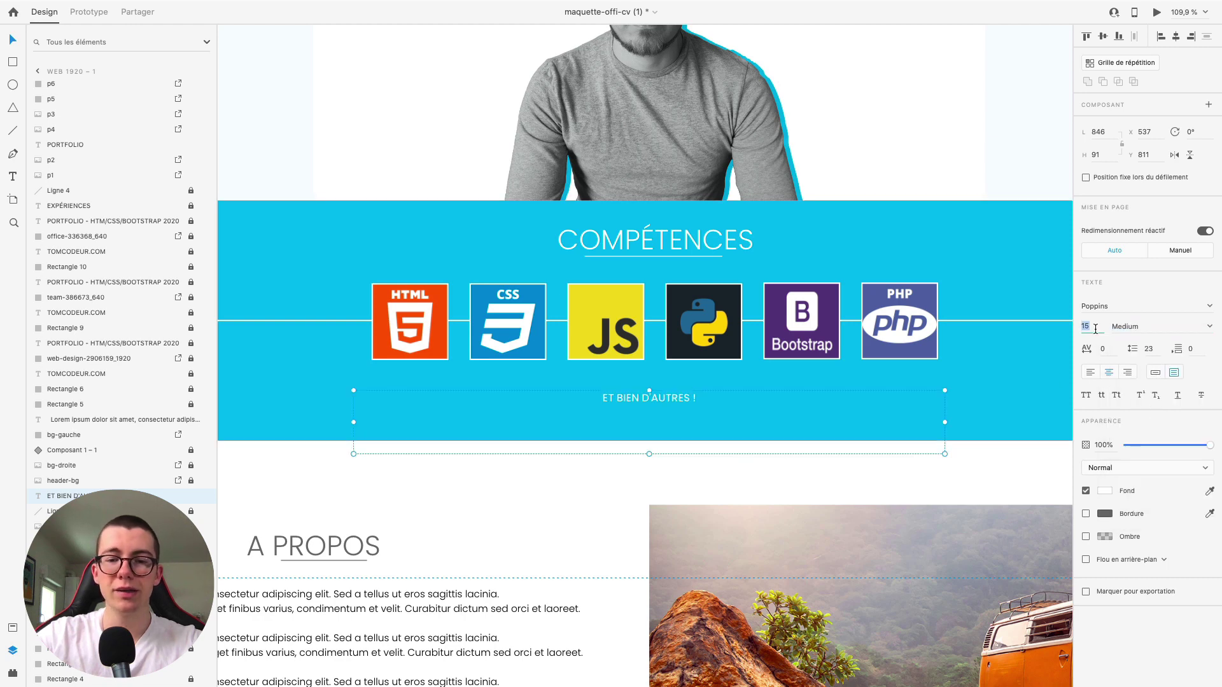
pyautogui.click(542, 507)
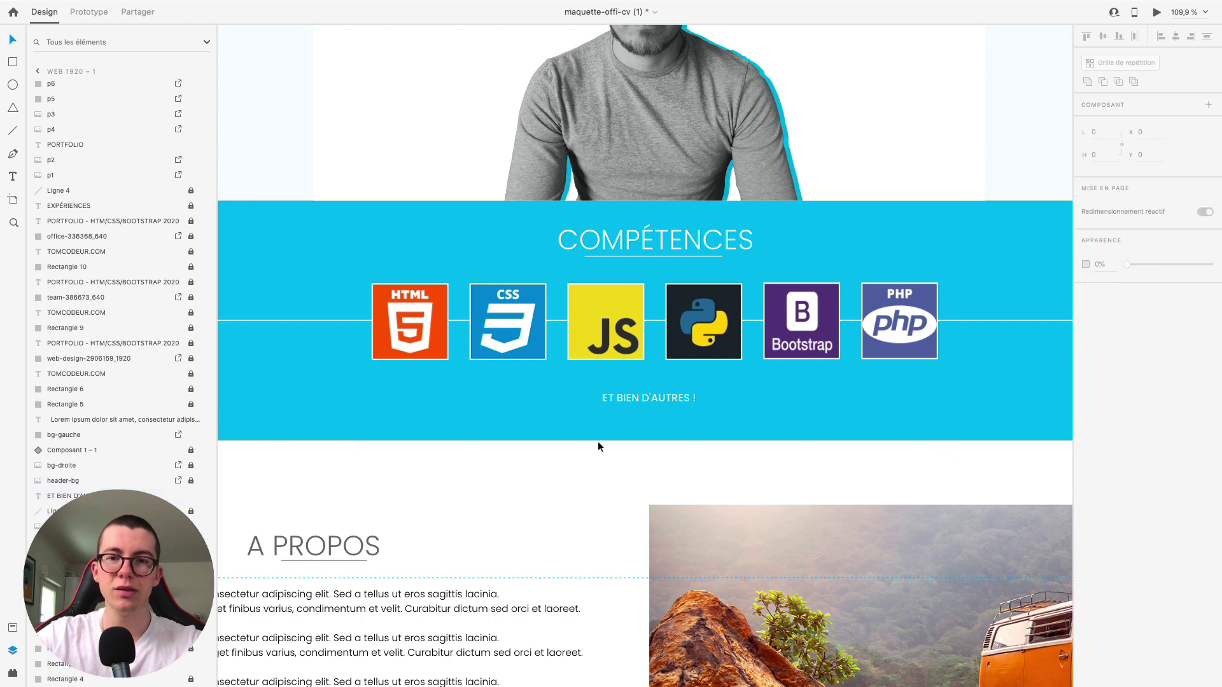
# Preview the page and set the font size of the "ET BIEN D'AUTRES !" text to 19.
pyautogui.click(1157, 12)
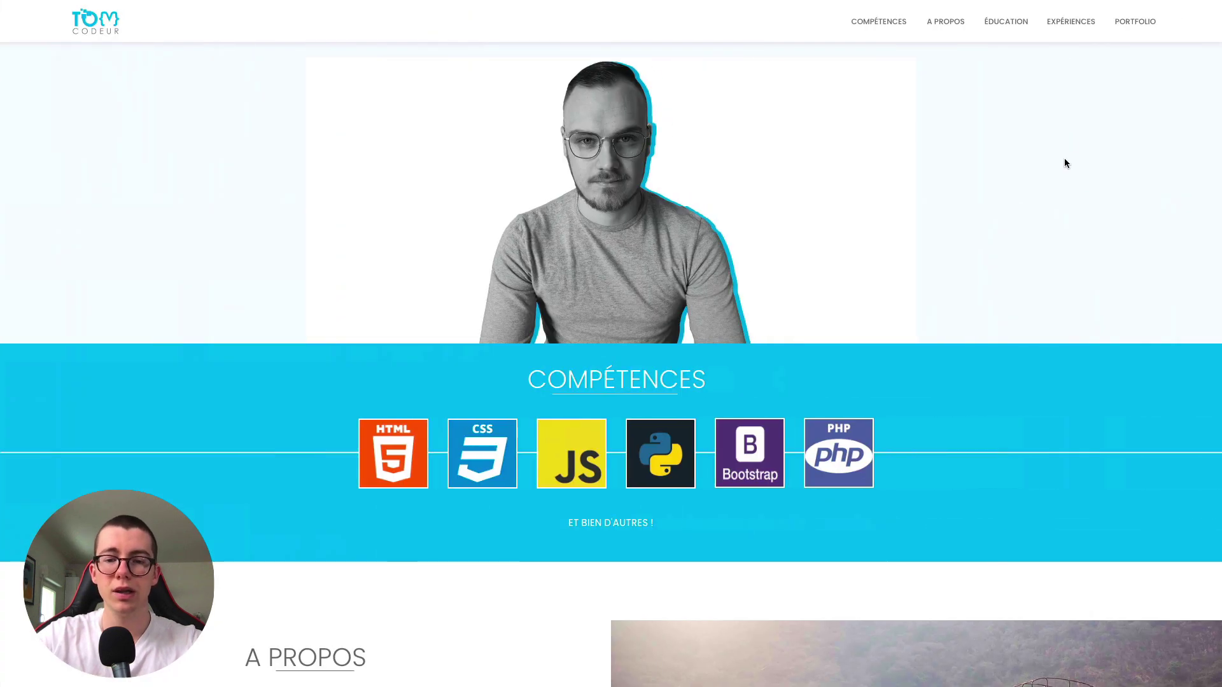
pyautogui.hotkey('ctrl', 'Left')
pyautogui.click(689, 392)
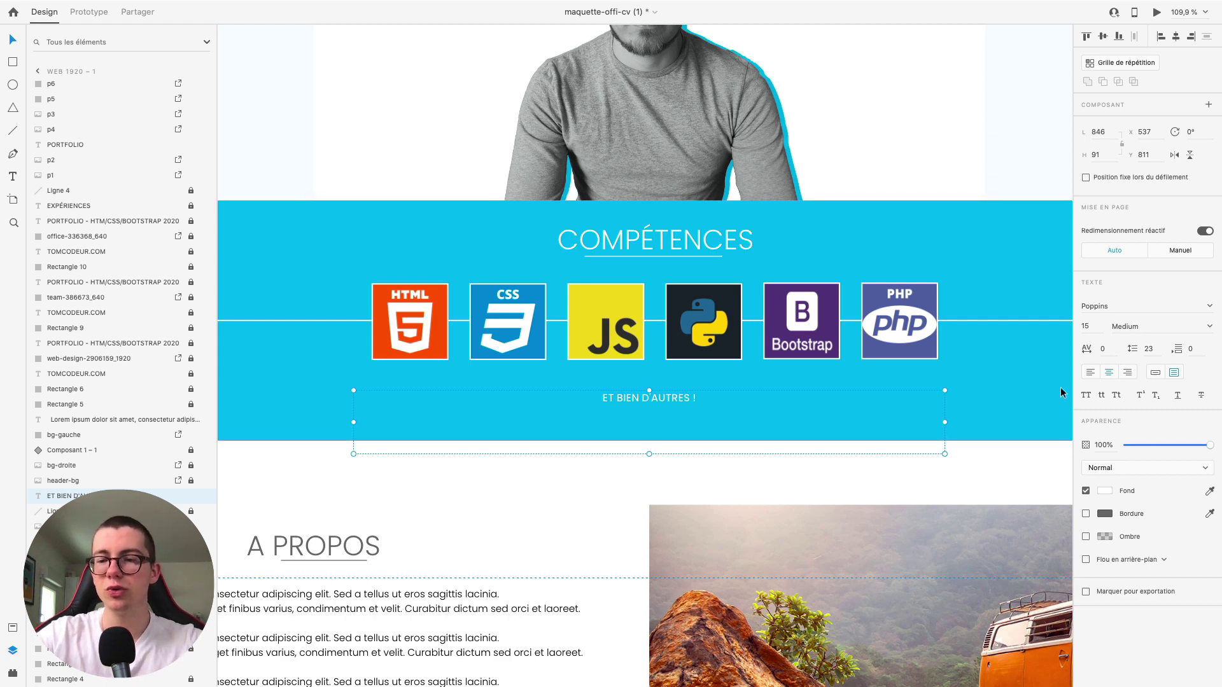
pyautogui.click(1086, 328)
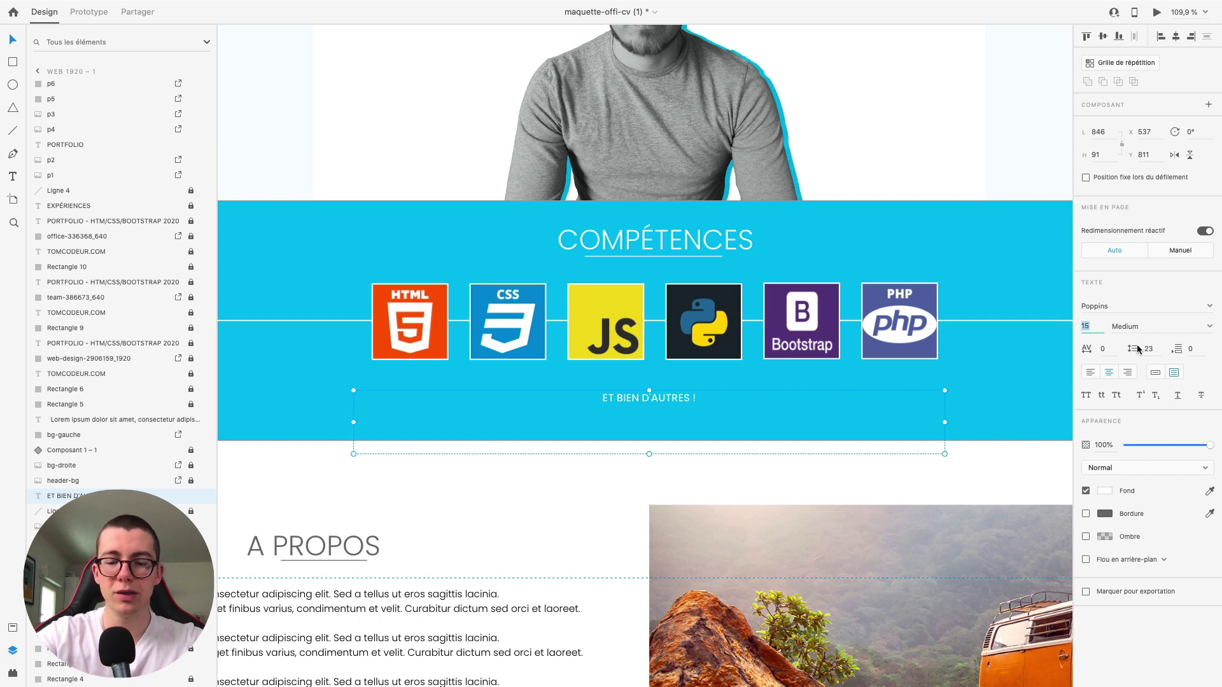
pyautogui.write('18')
pyautogui.press('Return')
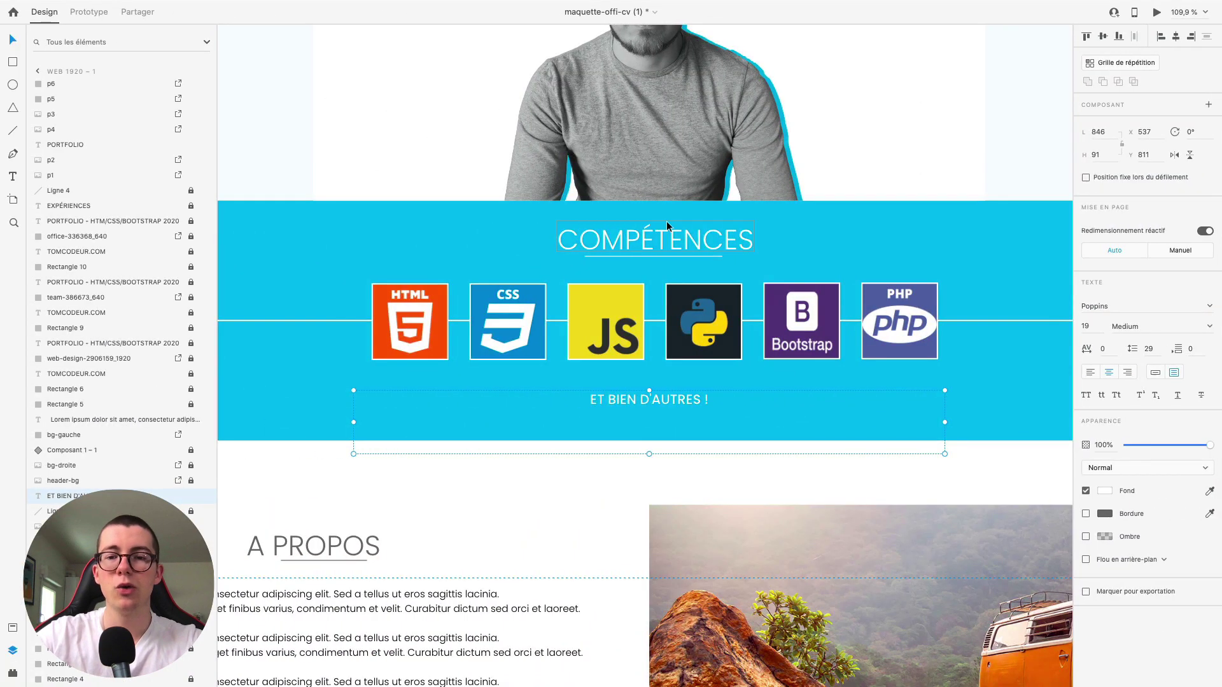
# Set the COMPÉTENCES section heading to Medium weight and make its text box auto width.
pyautogui.click(694, 236)
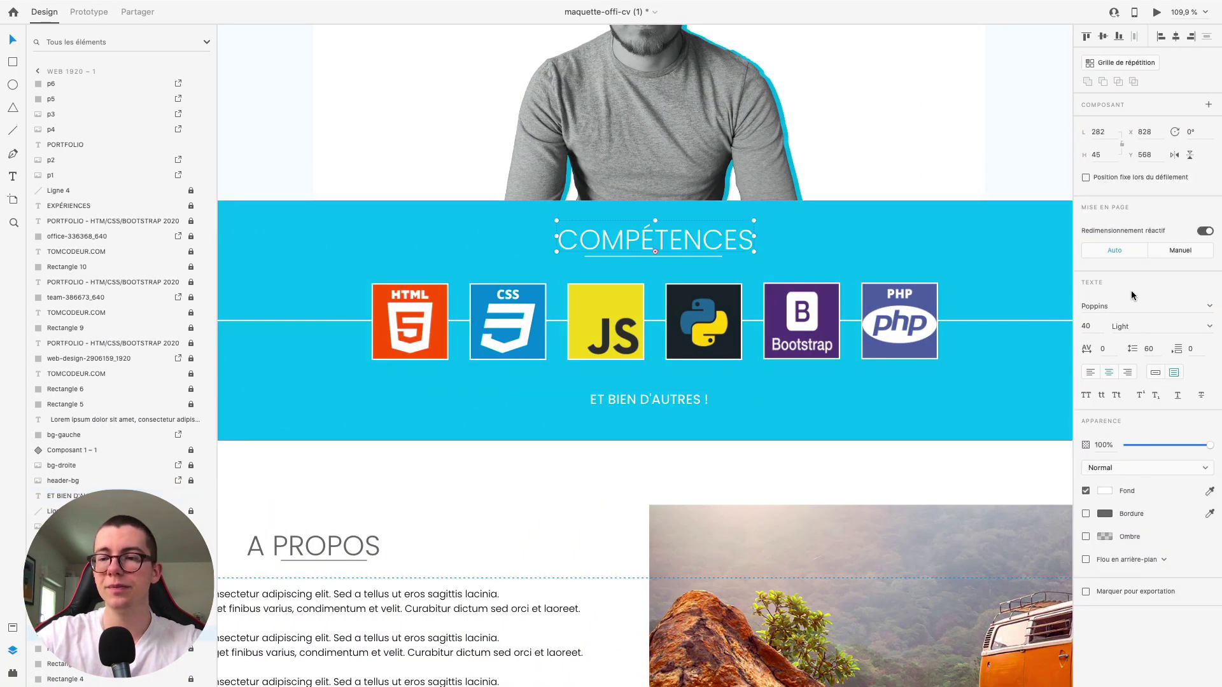
pyautogui.click(1210, 326)
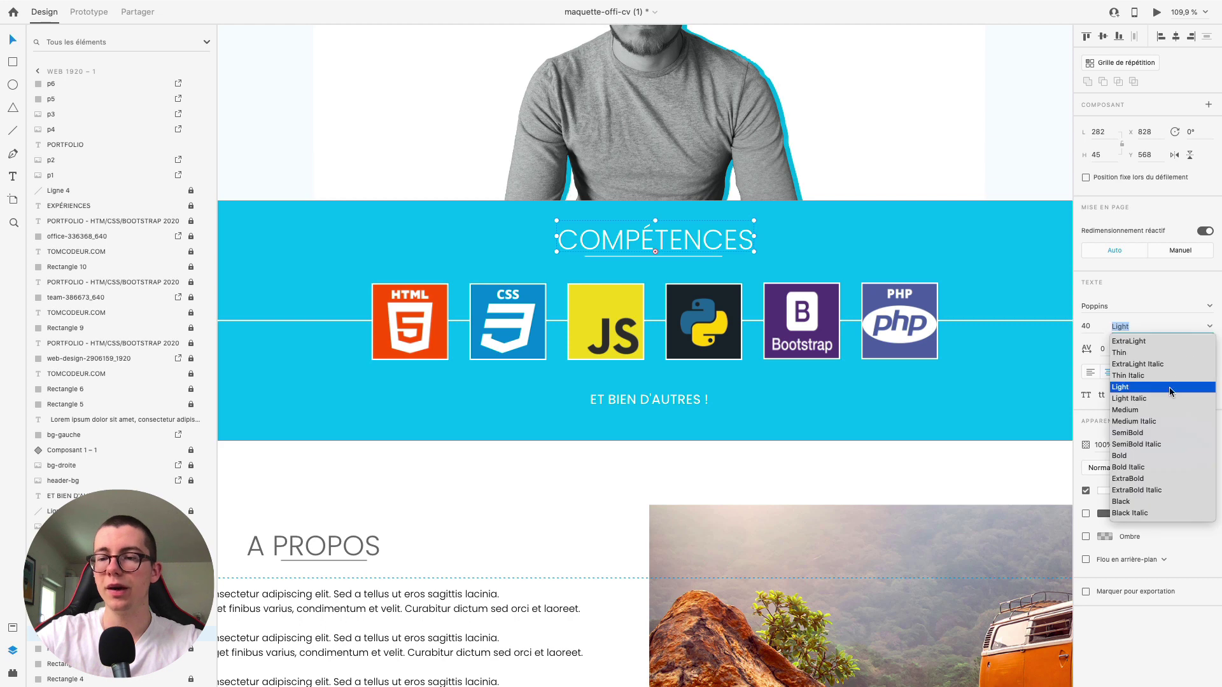
pyautogui.click(1143, 411)
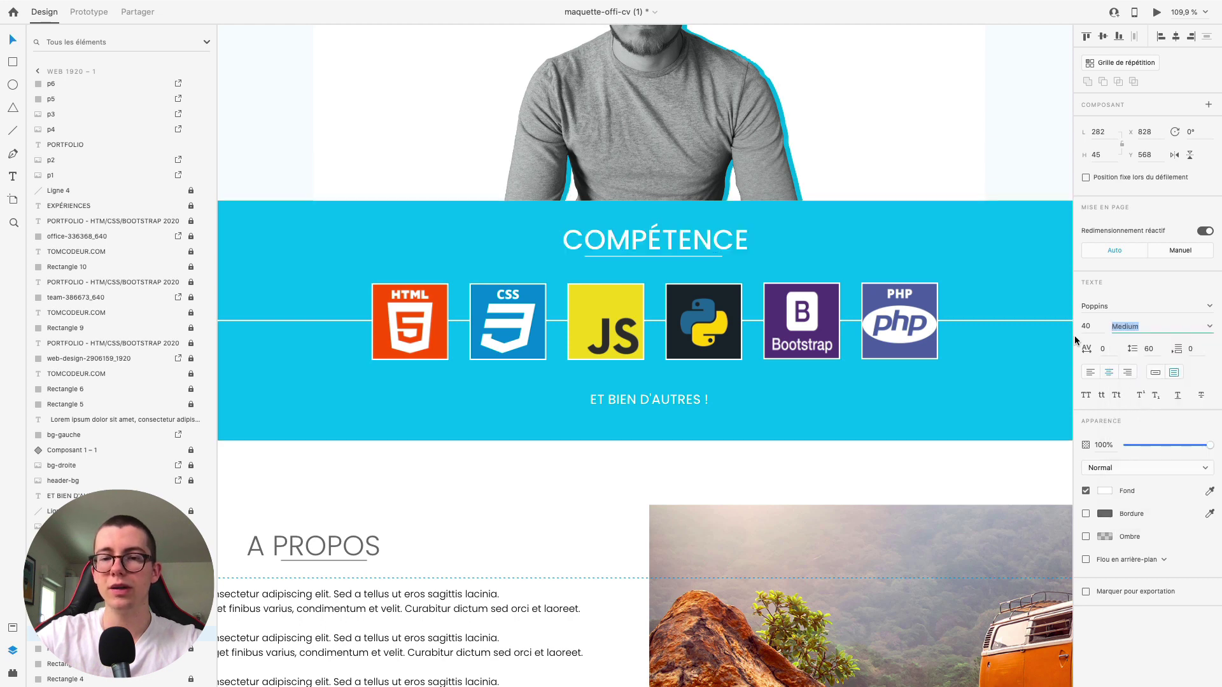
pyautogui.click(1155, 372)
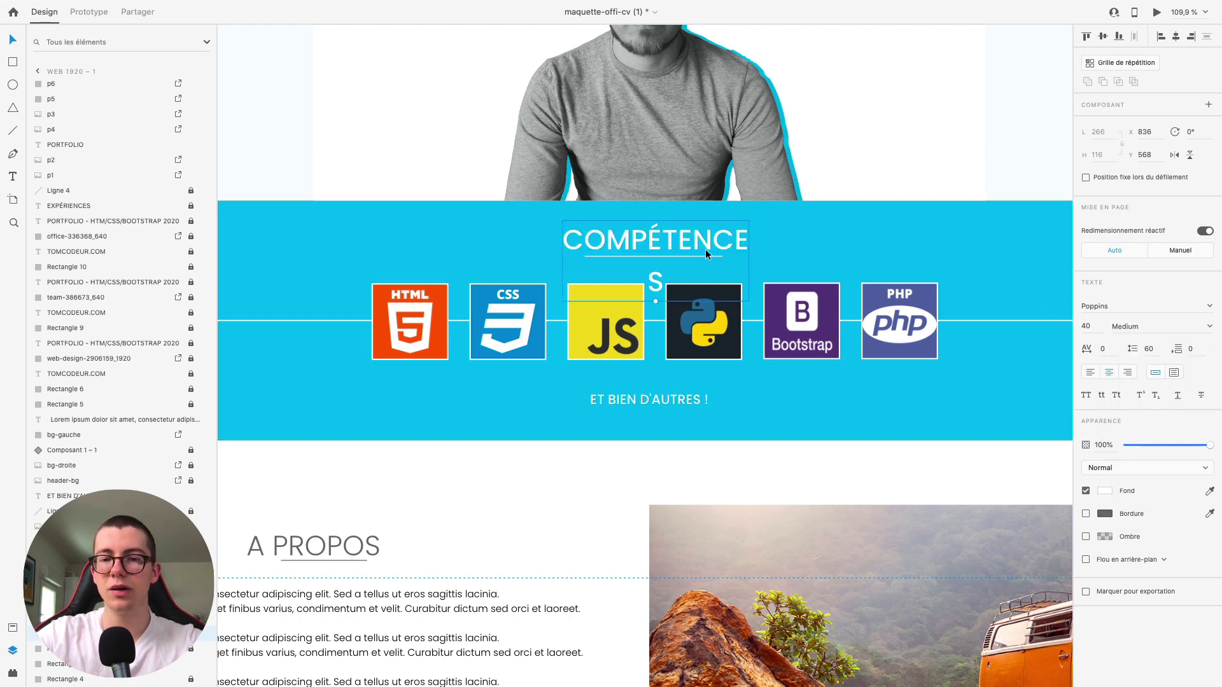
# Scale the COMPÉTENCES section heading down to a font size of about 29 and check it in the page preview.
pyautogui.doubleClick(653, 276)
pyautogui.click(647, 274)
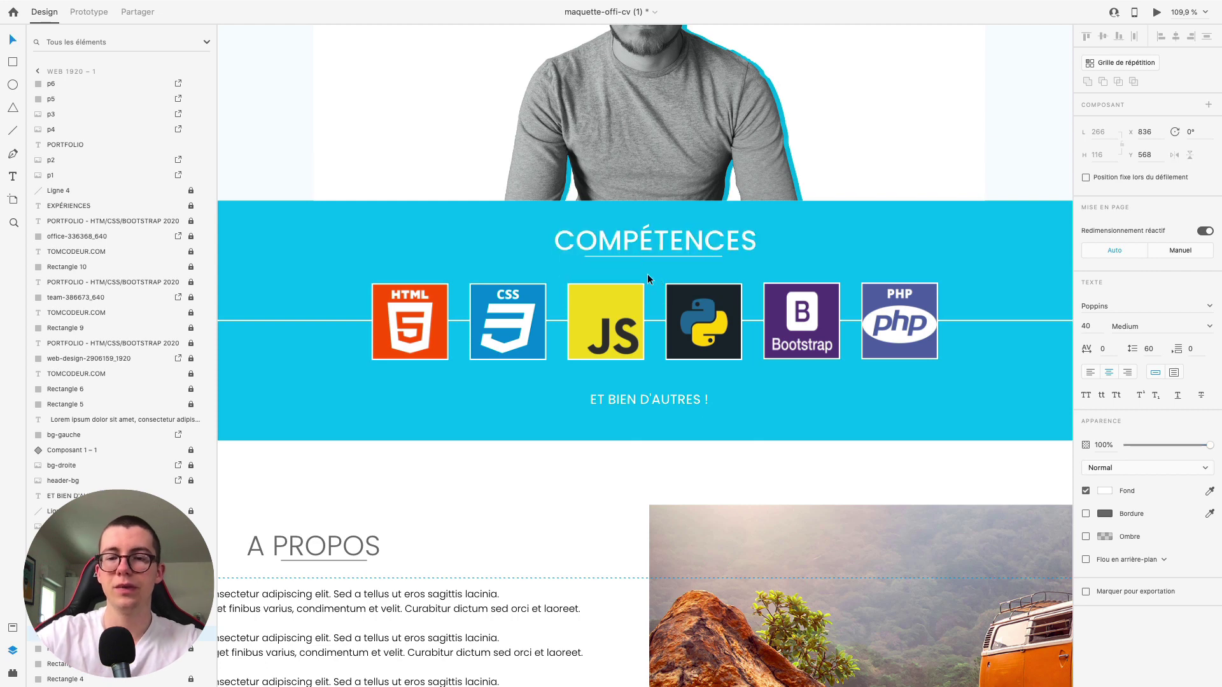
pyautogui.moveTo(658, 257); pyautogui.dragTo(655, 241)
pyautogui.hotkey('ctrl', 'Right')
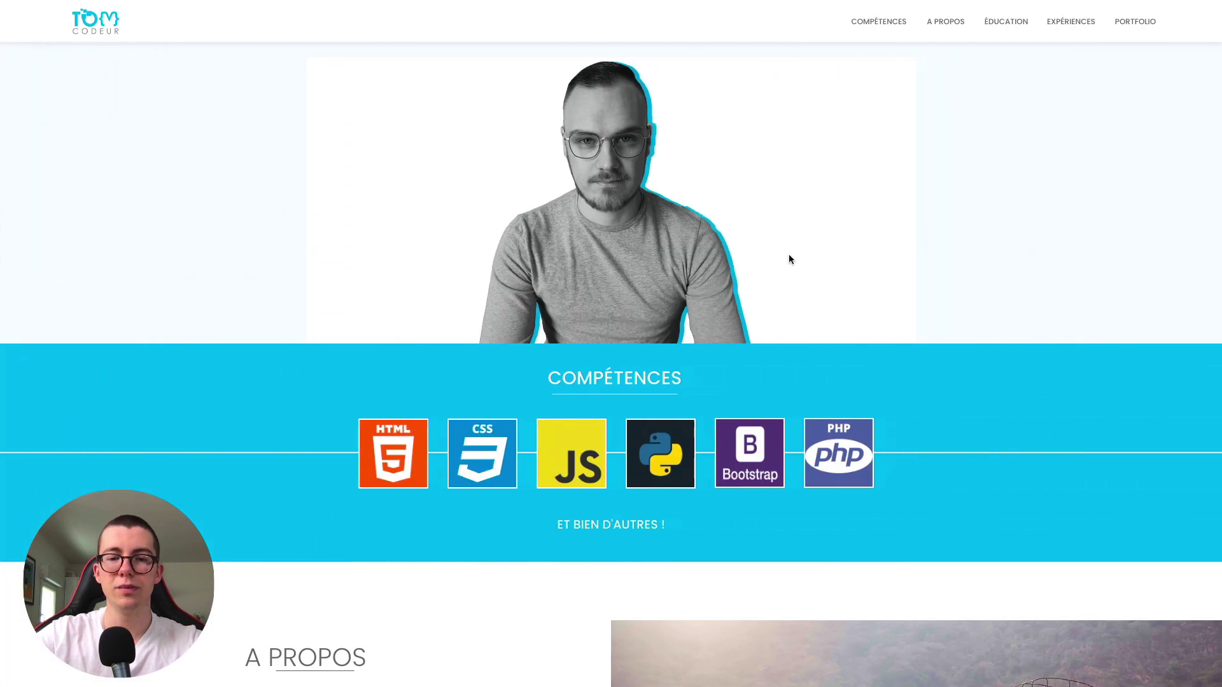
pyautogui.hotkey('ctrl', 'Left')
# Set the font size of the COMPÉTENCES section heading to 28.
pyautogui.scroll(5, 647, 304)
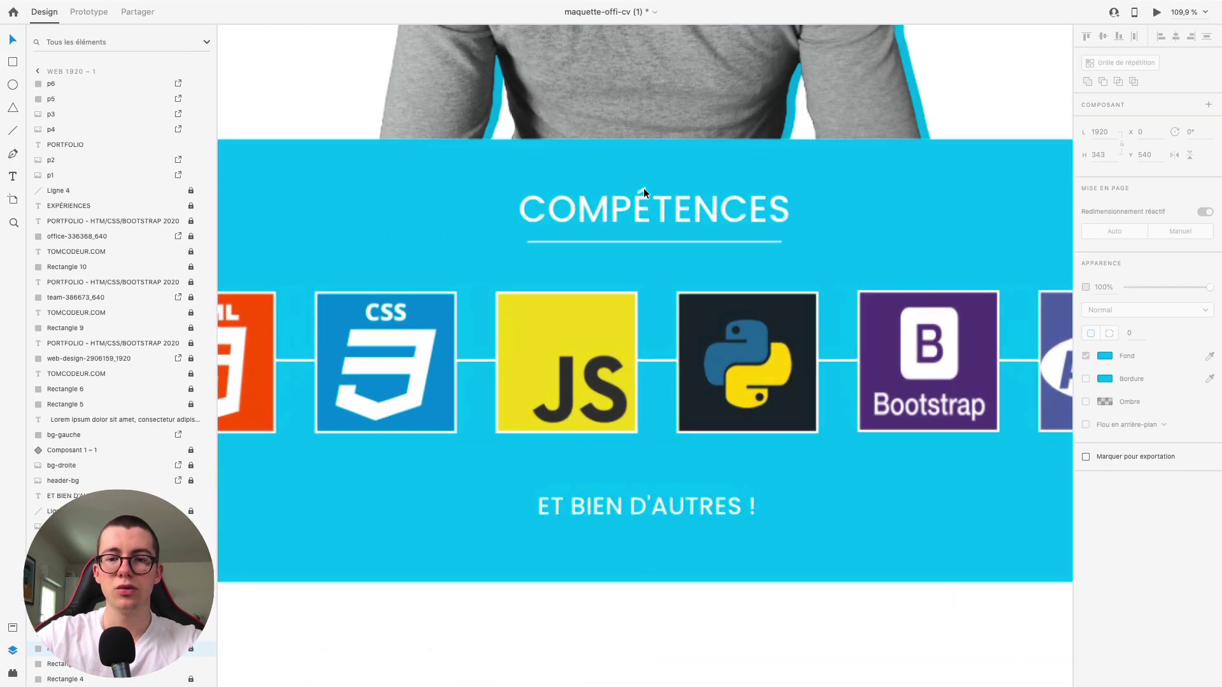
pyautogui.click(1089, 327)
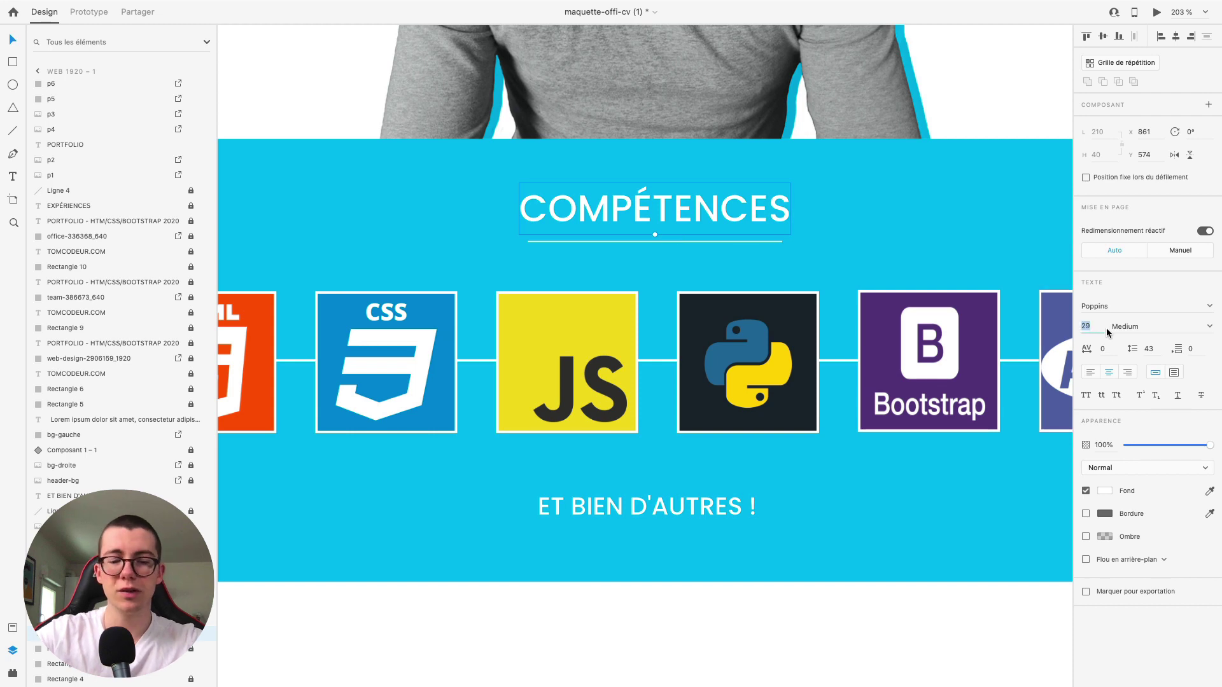
pyautogui.write('28')
pyautogui.press('Return')
# Select the line beneath the COMPÉTENCES heading and thicken its border, trying size 2 before setting it to 3.
pyautogui.scroll(5, 461, 175)
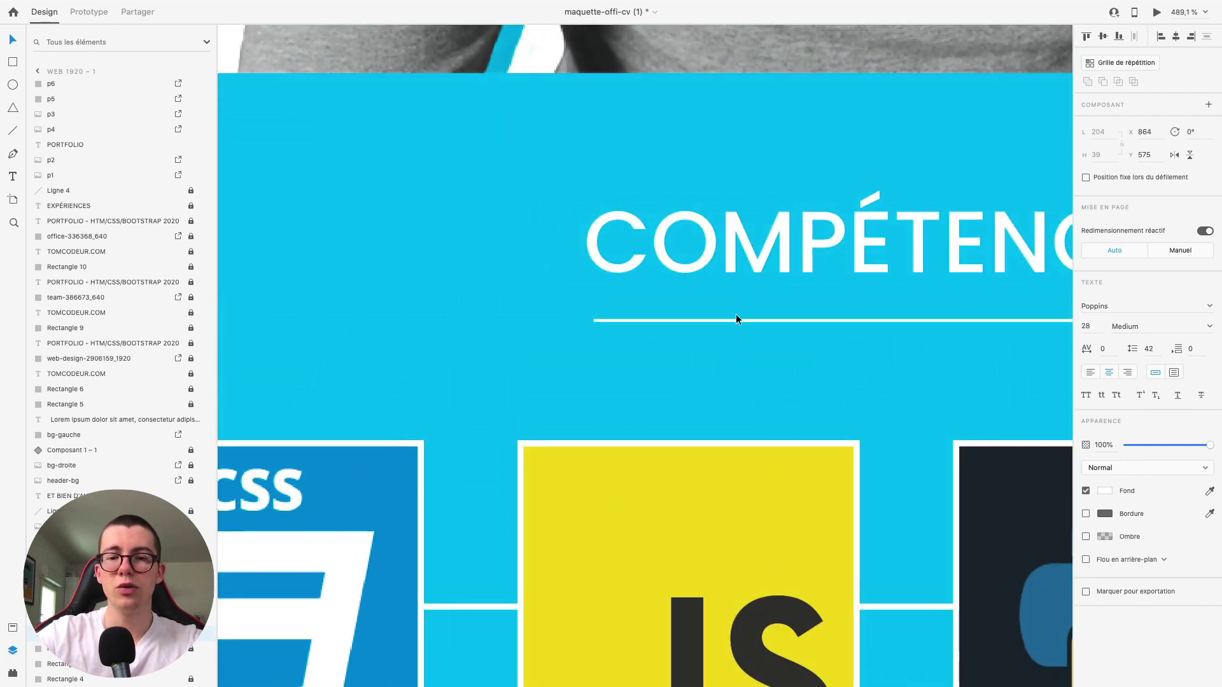
pyautogui.click(595, 320)
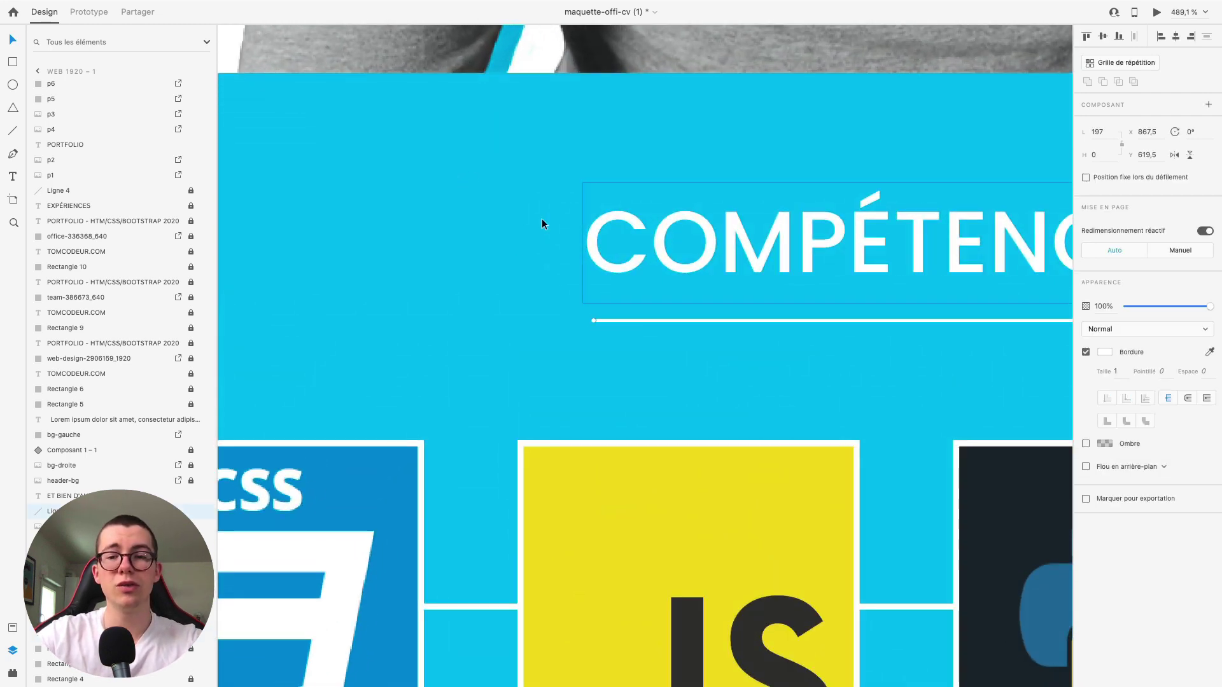
pyautogui.scroll(-5, 670, 311)
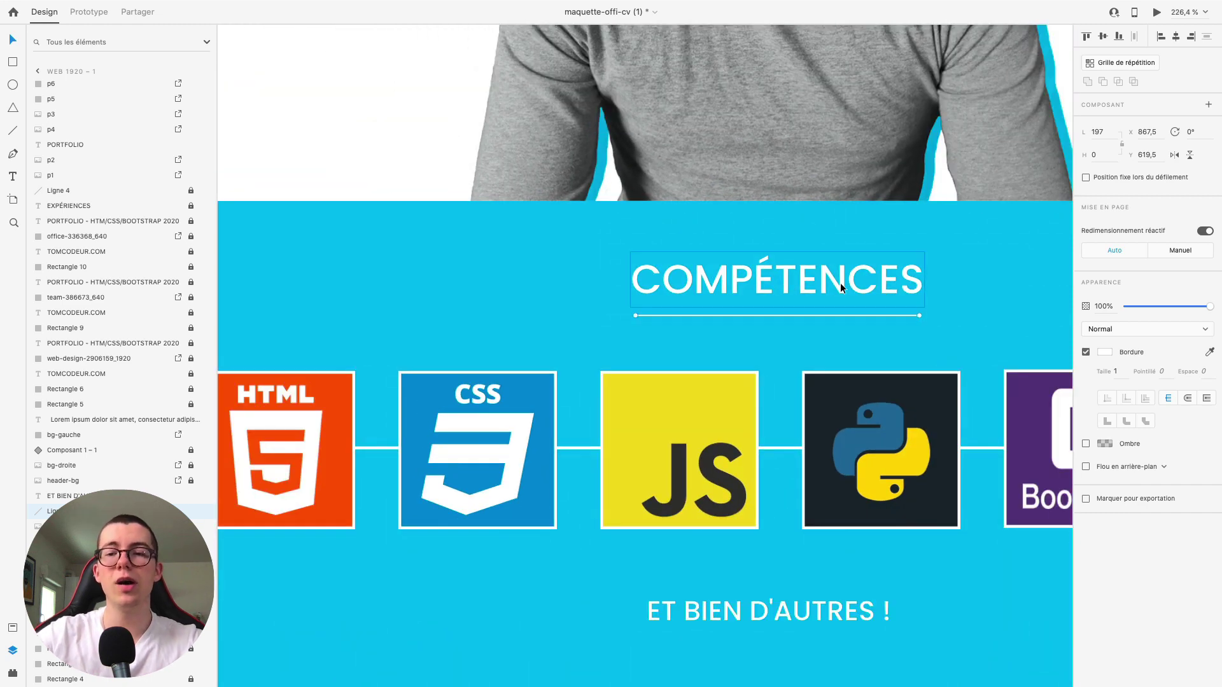
pyautogui.hscroll(2, 840, 283)
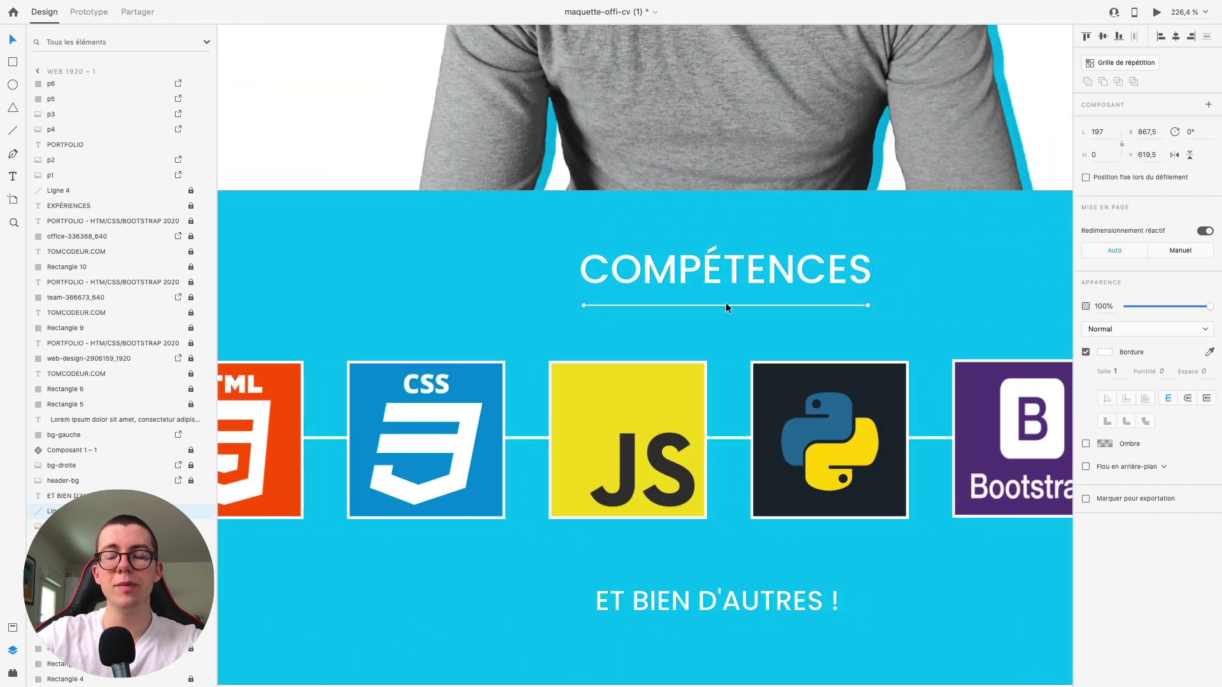
pyautogui.scroll(3, 725, 303)
pyautogui.scroll(4, 506, 266)
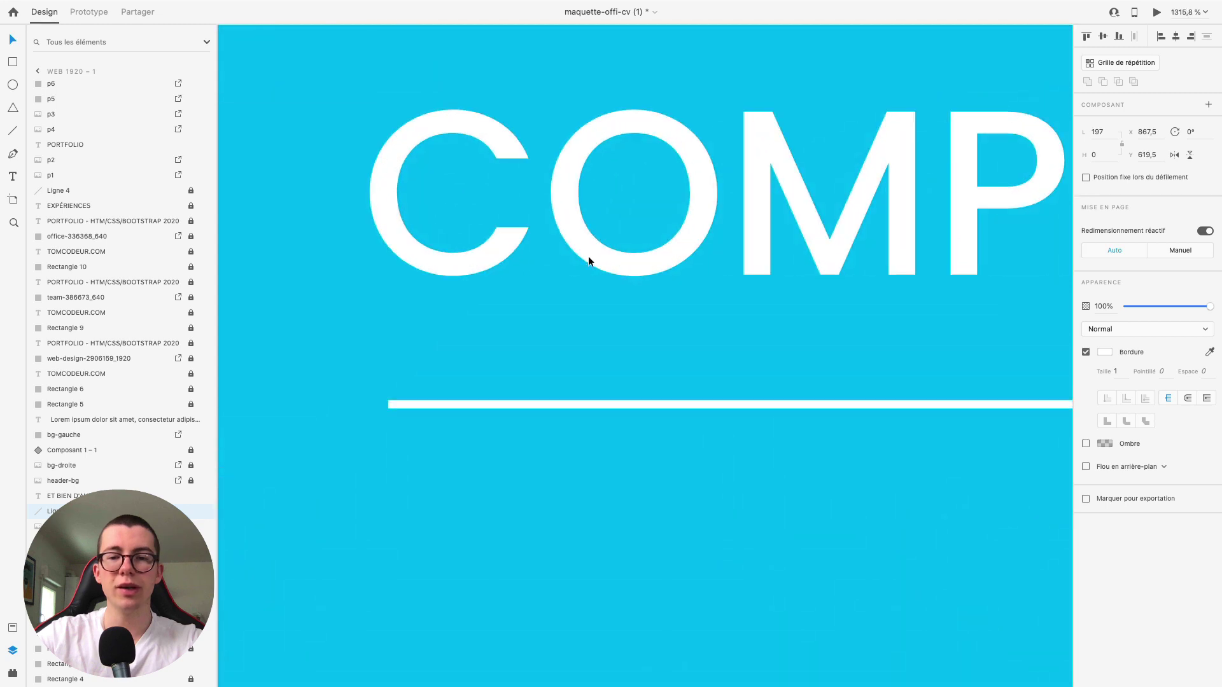
pyautogui.scroll(-6, 568, 280)
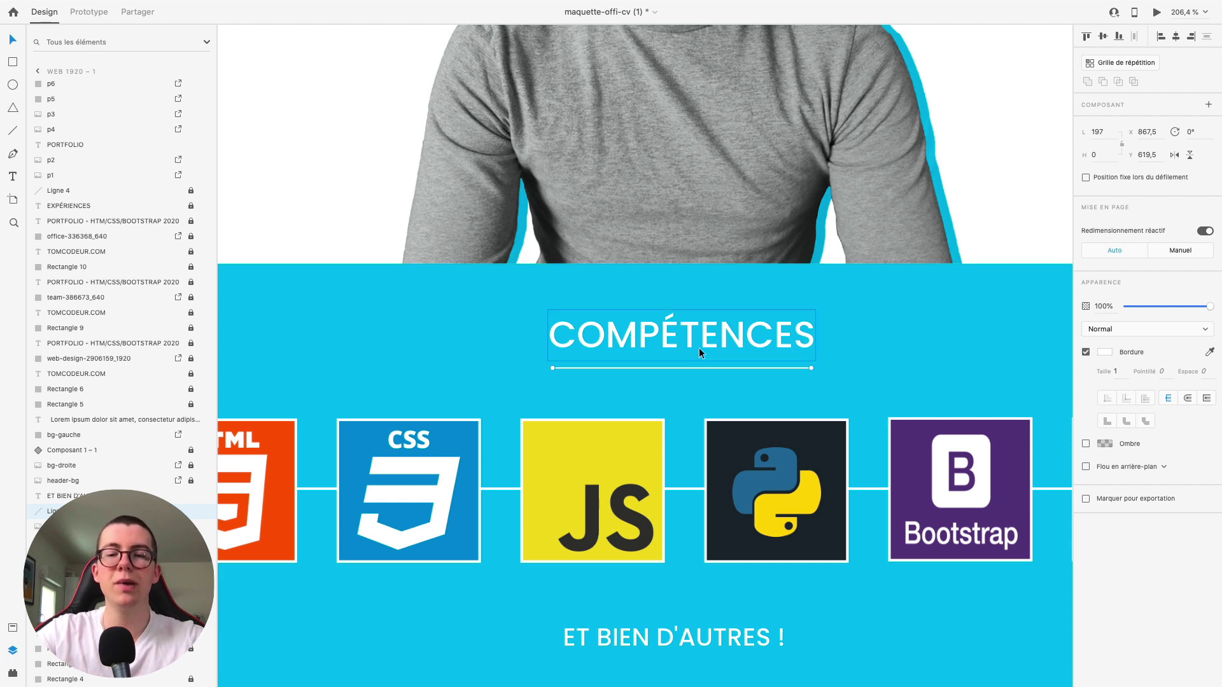
pyautogui.scroll(5, 727, 373)
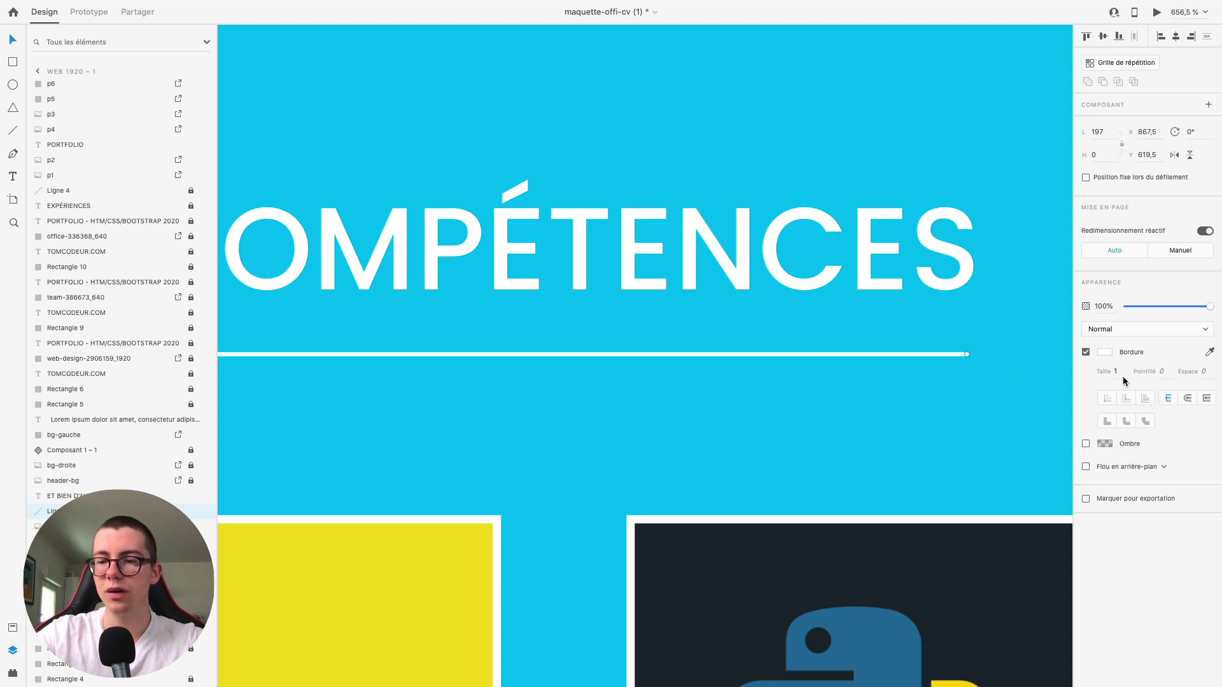
pyautogui.write('2')
pyautogui.press('Return')
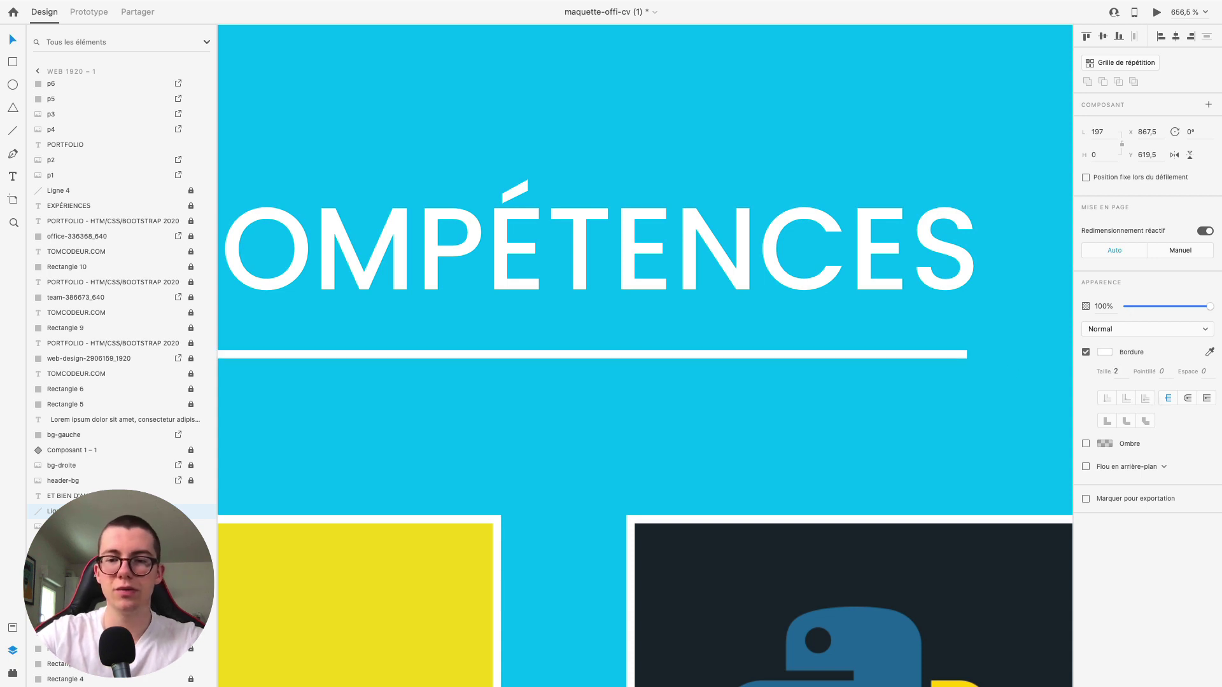
pyautogui.write('3')
pyautogui.press('Return')
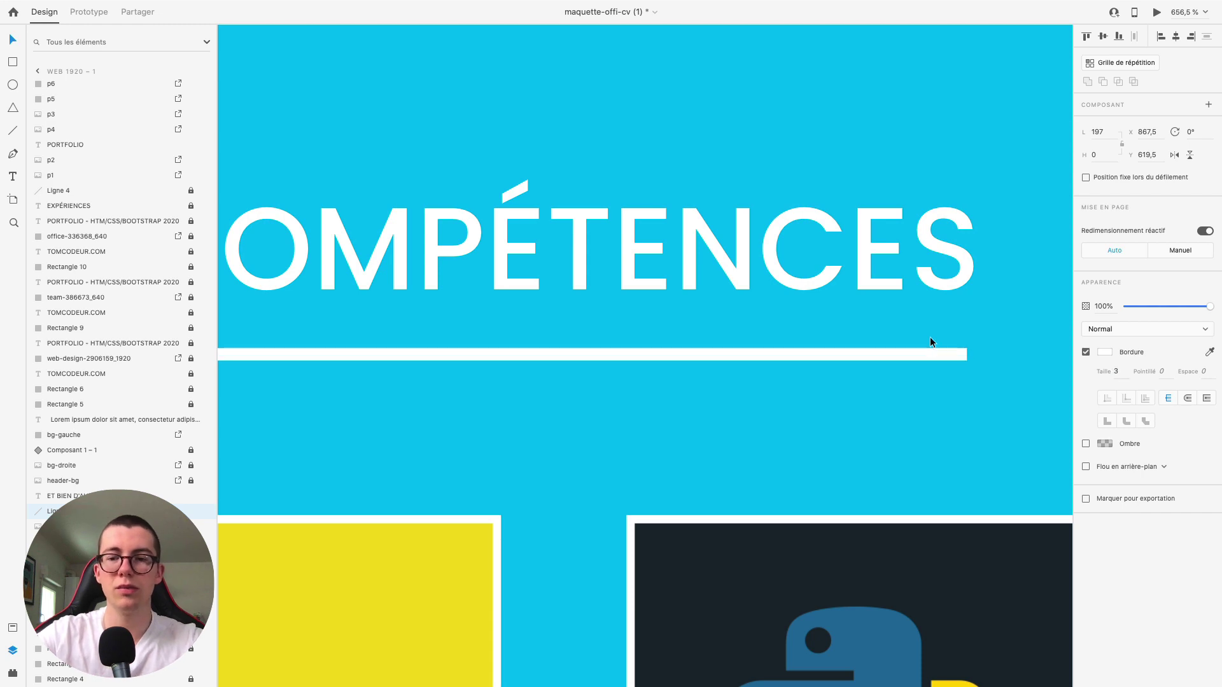
# Try a border size of 2 on the COMPÉTENCES underline, and set it back to 3.
pyautogui.scroll(-2, 793, 299)
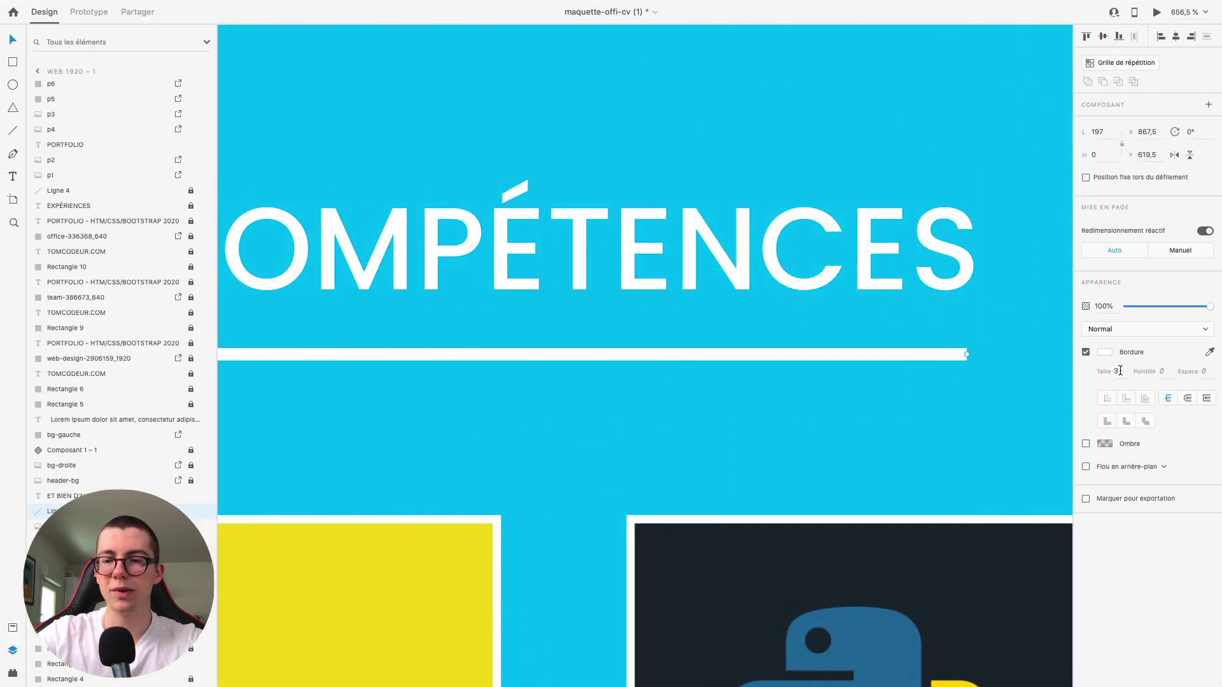
pyautogui.click(1120, 370)
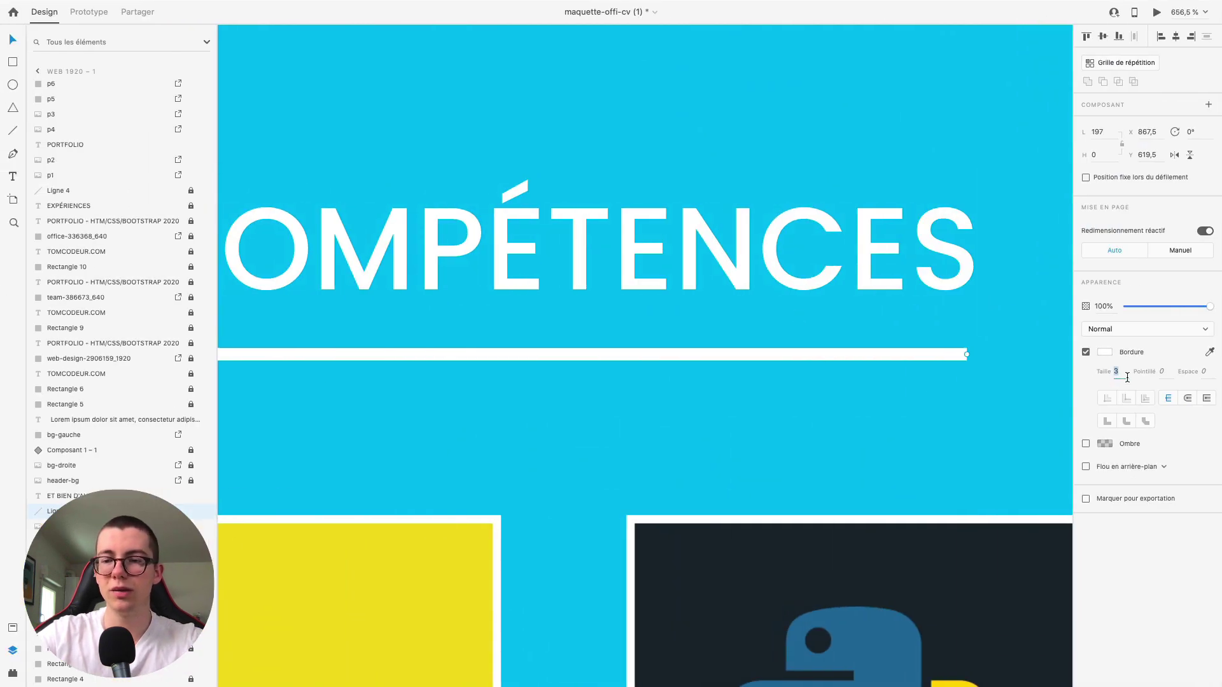
pyautogui.press('Return')
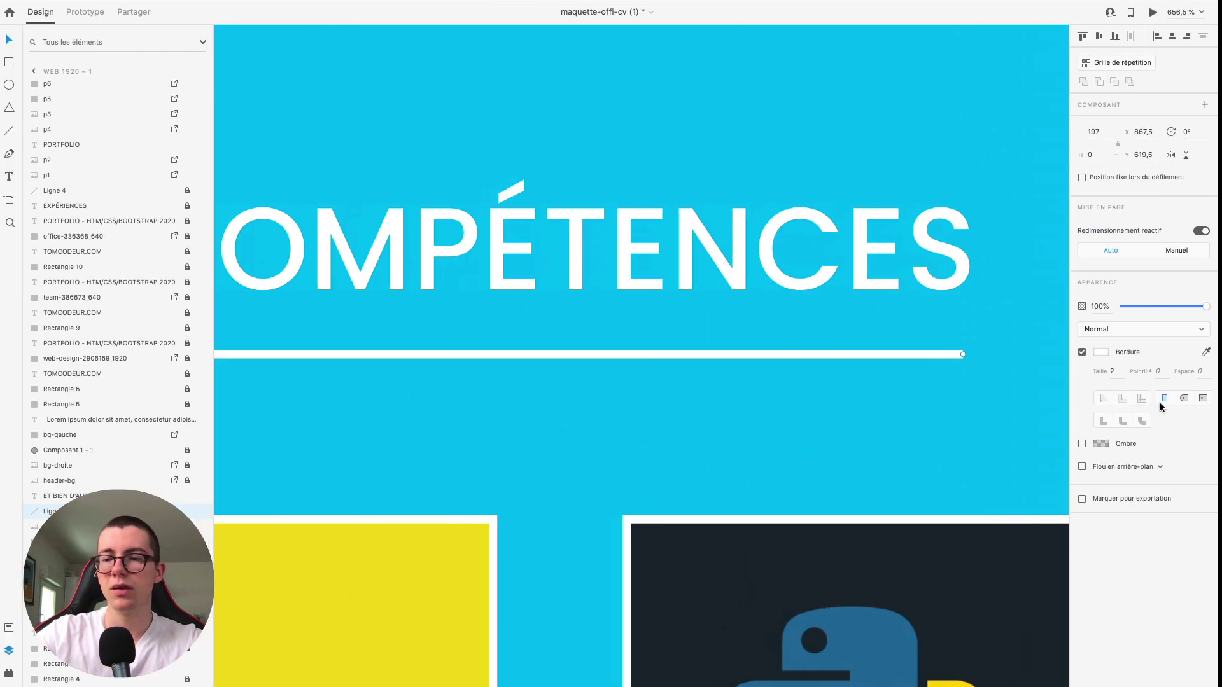
pyautogui.click(1115, 371)
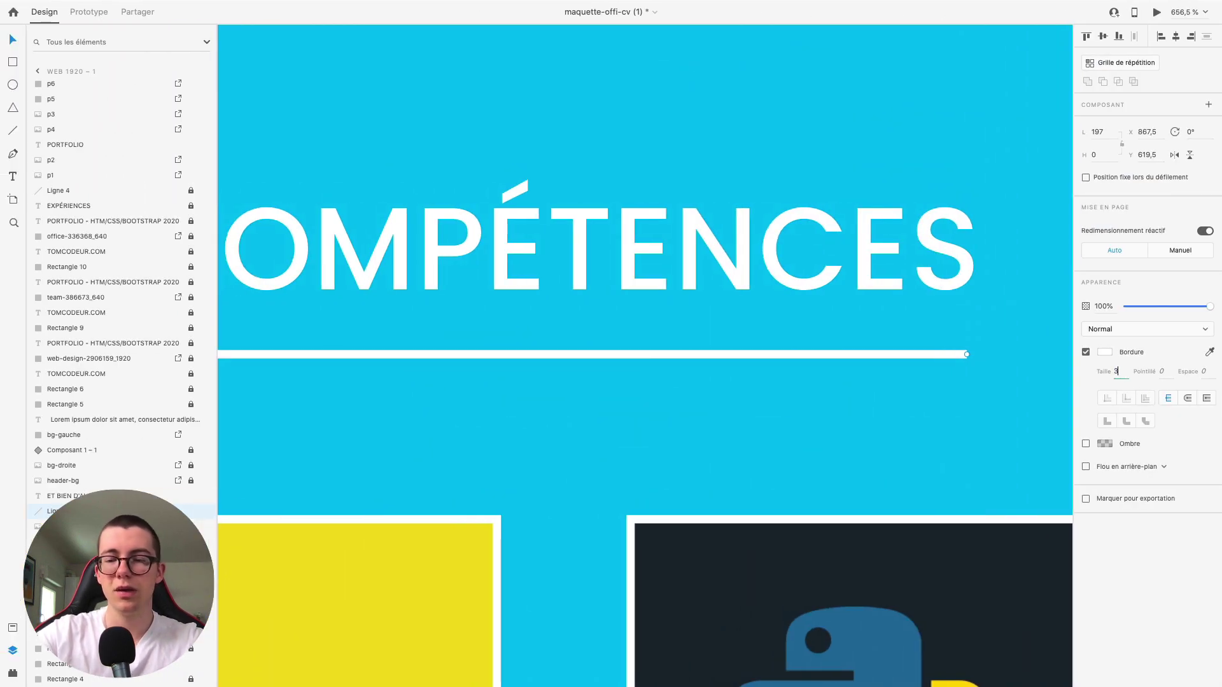
pyautogui.write('3')
pyautogui.press('Return')
# Lower the COMPÉTENCES underline's opacity to 28% and check the heading's font size and the section's overall look.
pyautogui.moveTo(1192, 311); pyautogui.dragTo(1148, 304)
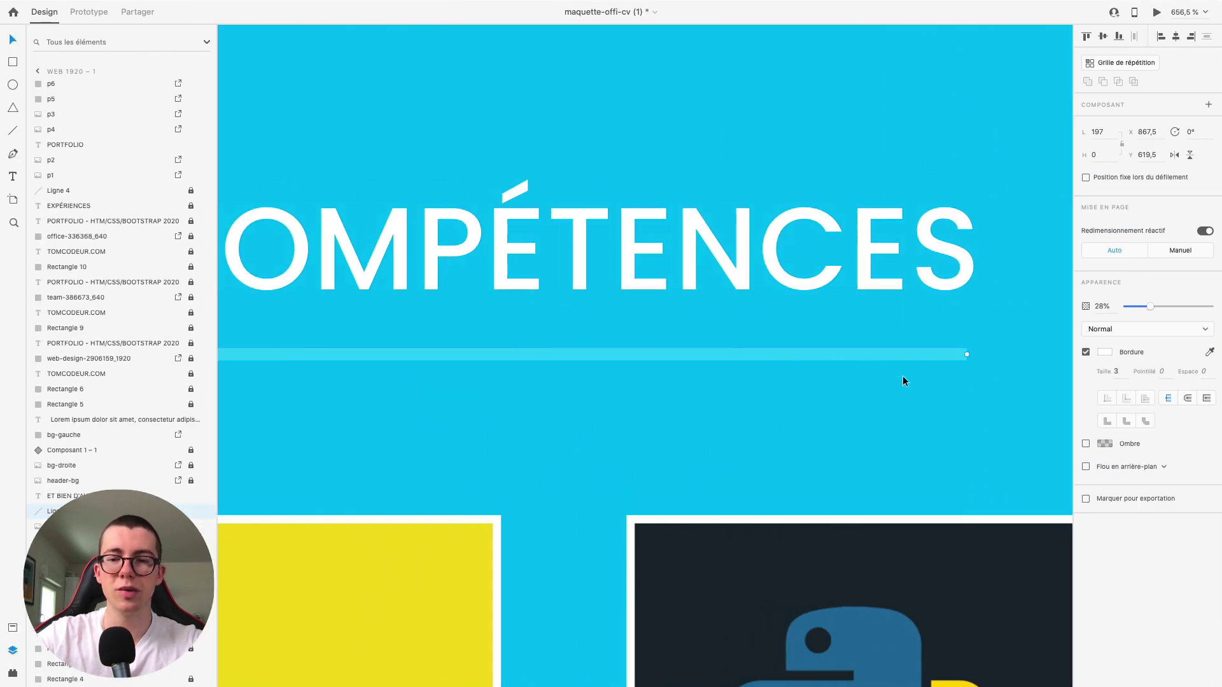
pyautogui.scroll(-2, 827, 374)
pyautogui.scroll(-3, 745, 371)
pyautogui.click(908, 325)
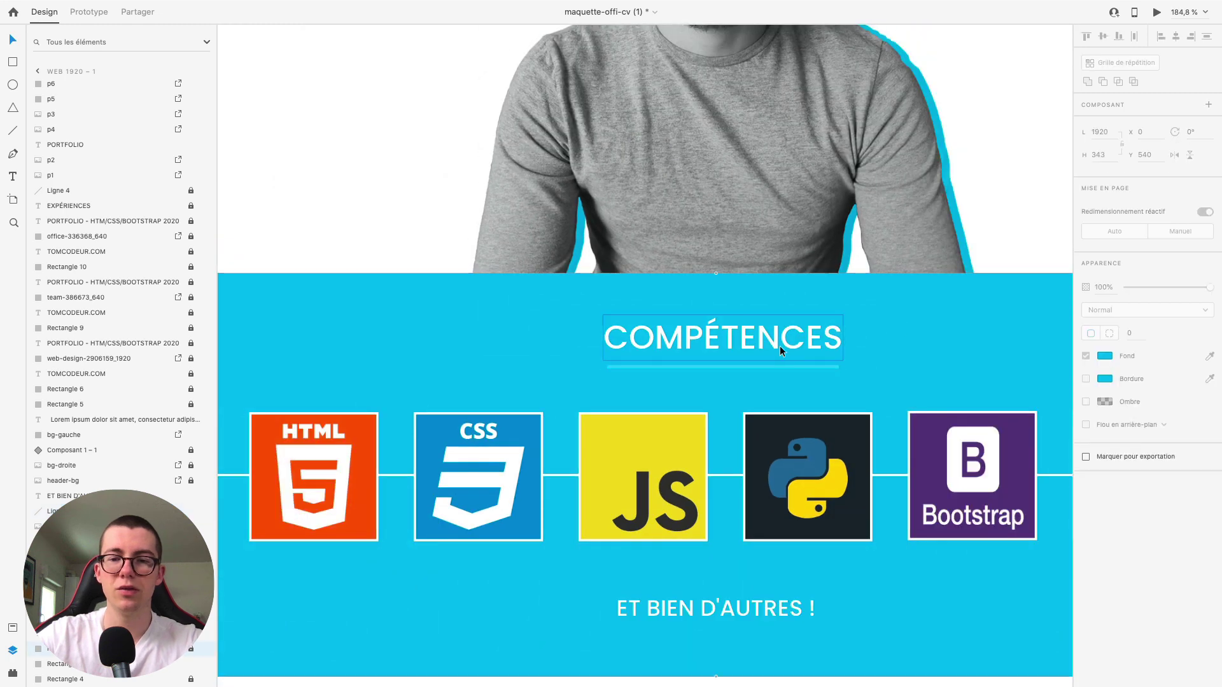
pyautogui.scroll(-1, 776, 346)
pyautogui.click(773, 349)
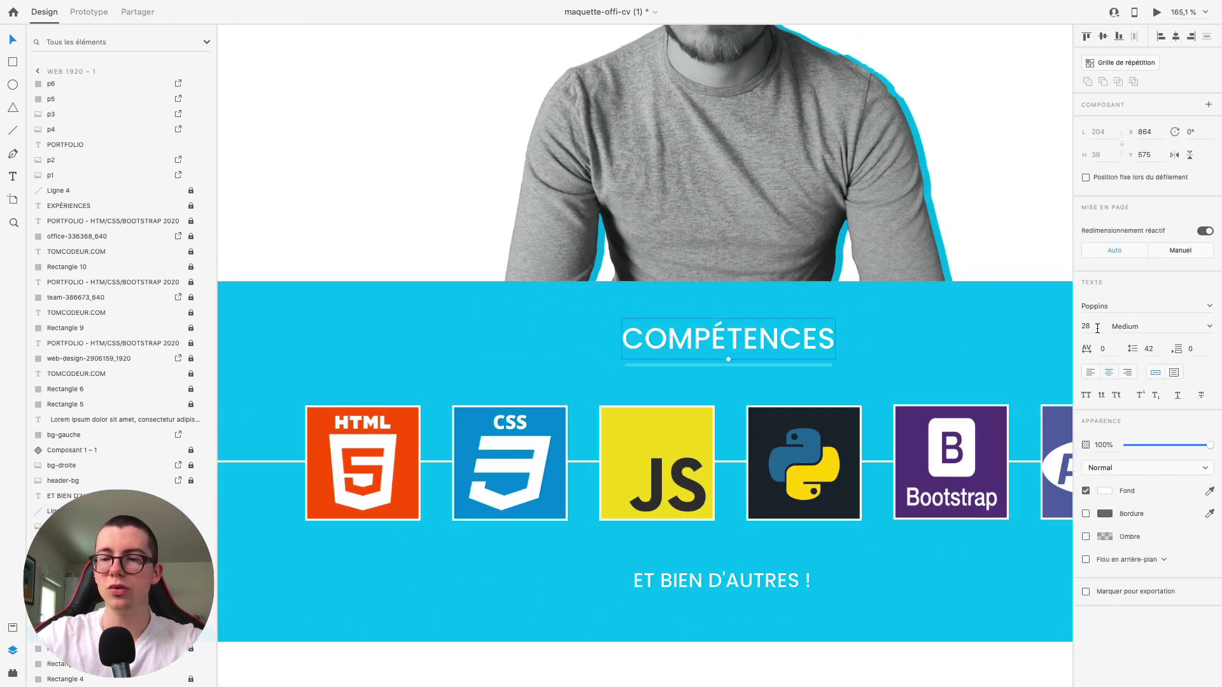
pyautogui.scroll(-5, 645, 342)
pyautogui.scroll(6, 551, 452)
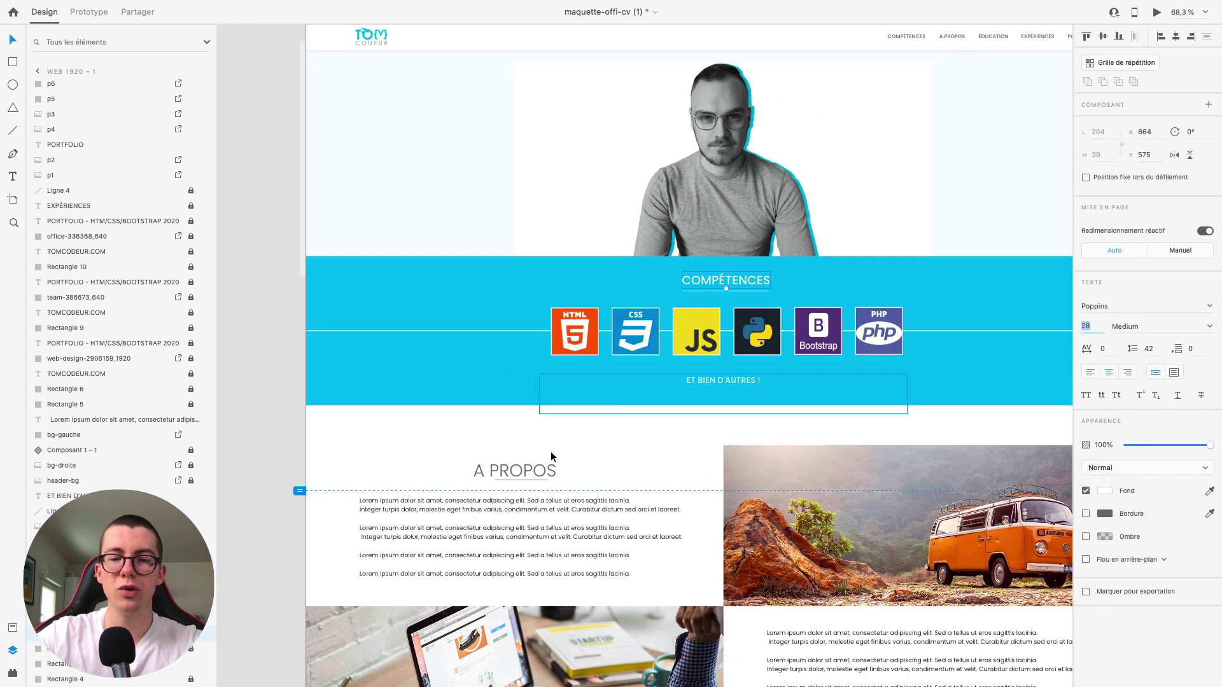
# Unlock the component holding the A PROPOS section and set its heading to Medium weight.
pyautogui.click(560, 427)
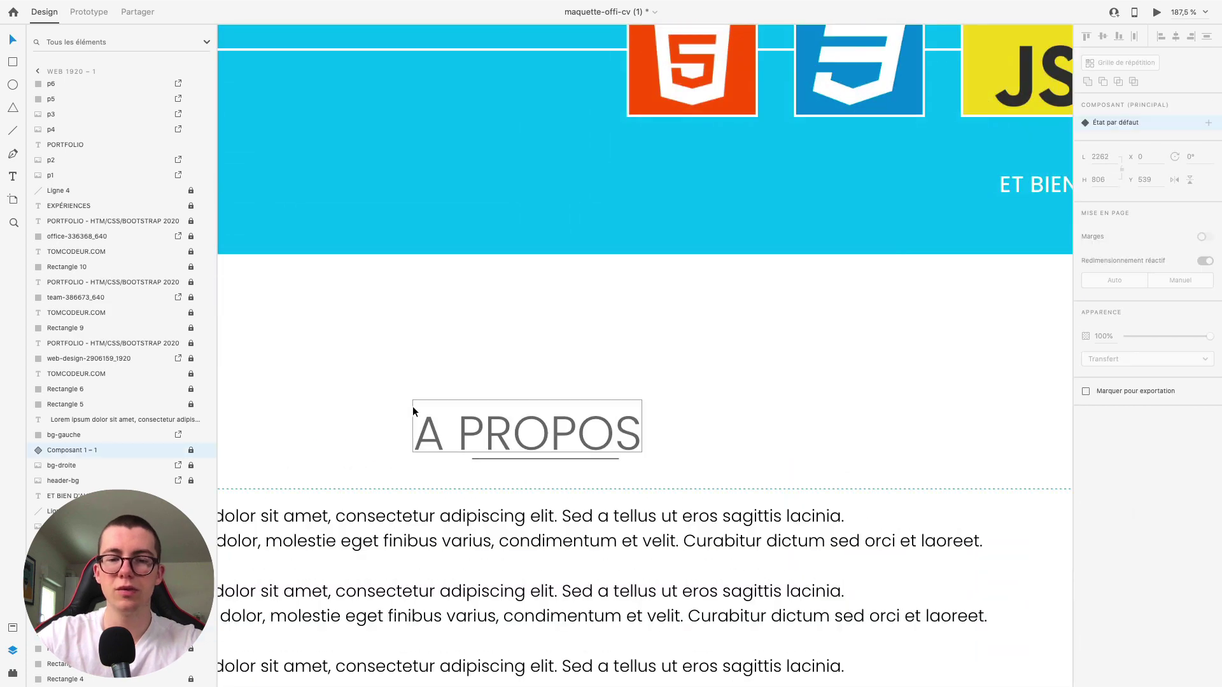
pyautogui.scroll(-5, 612, 427)
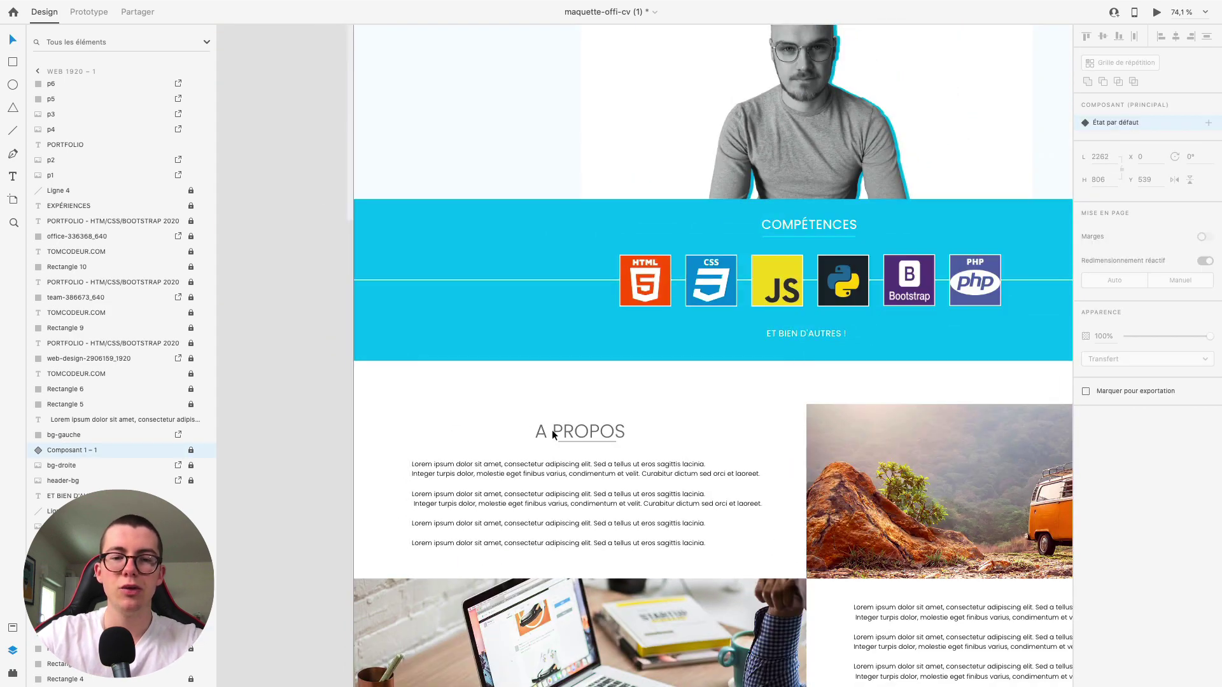
pyautogui.scroll(2, 563, 432)
pyautogui.doubleClick(572, 453)
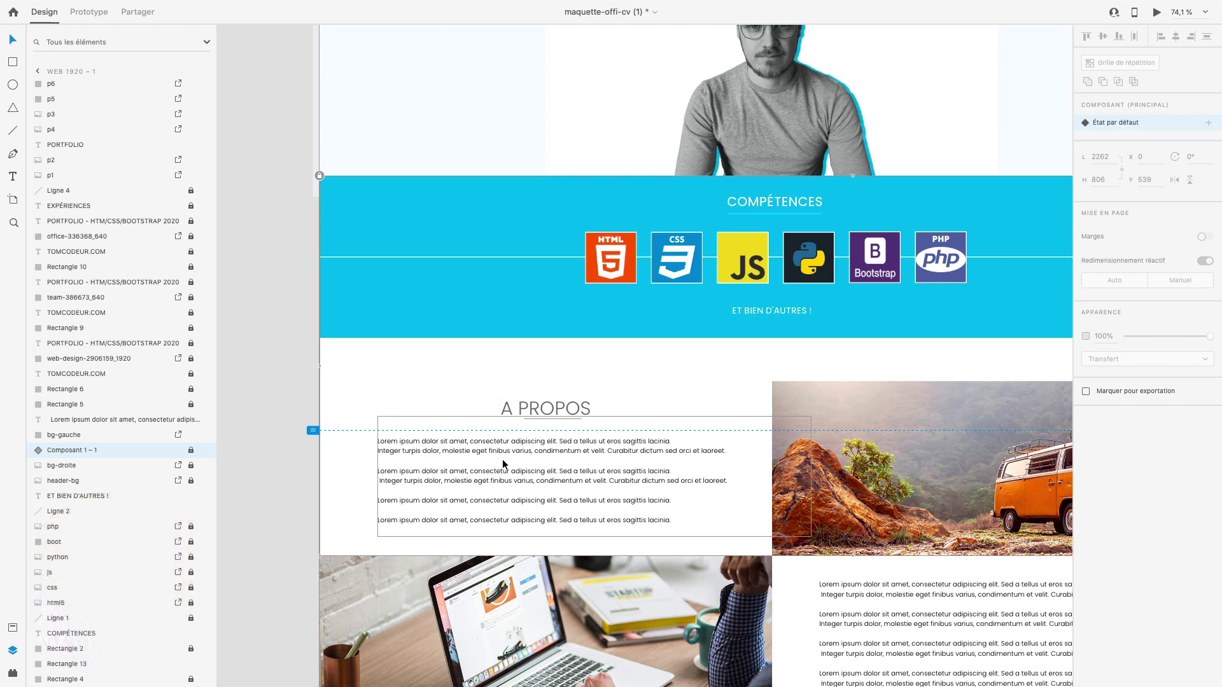
pyautogui.scroll(10, 547, 439)
pyautogui.click(191, 560)
pyautogui.doubleClick(587, 375)
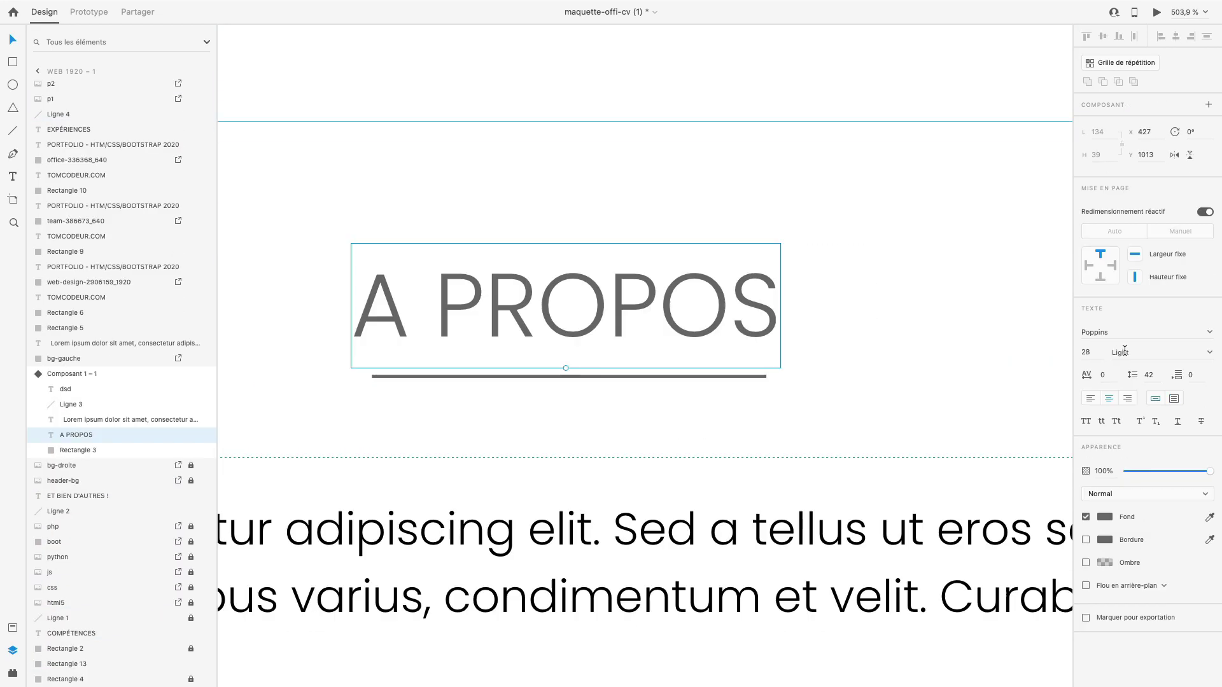
pyautogui.click(1122, 350)
pyautogui.click(1139, 426)
# Restyle the line beneath the A PROPOS heading with a fainter appearance.
pyautogui.click(510, 378)
pyautogui.scroll(-8, 647, 322)
pyautogui.click(648, 322)
pyautogui.scroll(-3, 647, 323)
pyautogui.click(938, 274)
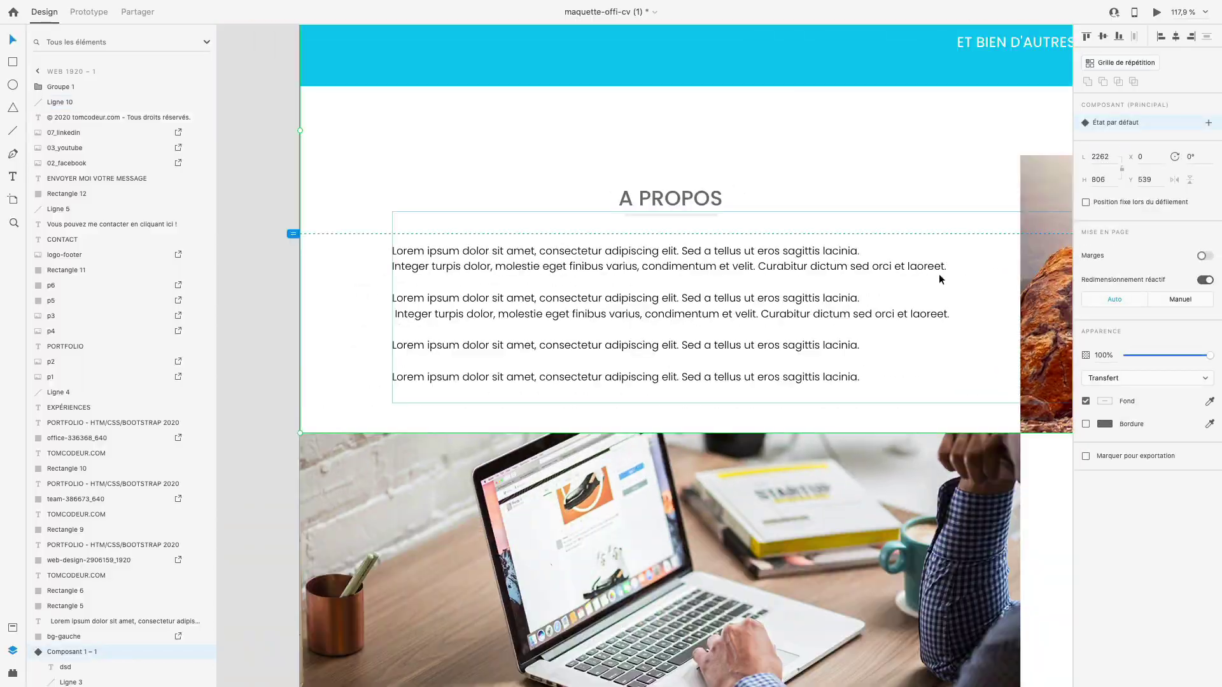
# Recolour the A PROPOS section's texts in dark grey and save Poppins 28 pt and Poppins 14 pt character styles.
pyautogui.doubleClick(938, 274)
pyautogui.scroll(8, 678, 223)
pyautogui.scroll(-6, 612, 369)
pyautogui.click(616, 295)
pyautogui.click(1104, 517)
pyautogui.click(1104, 517)
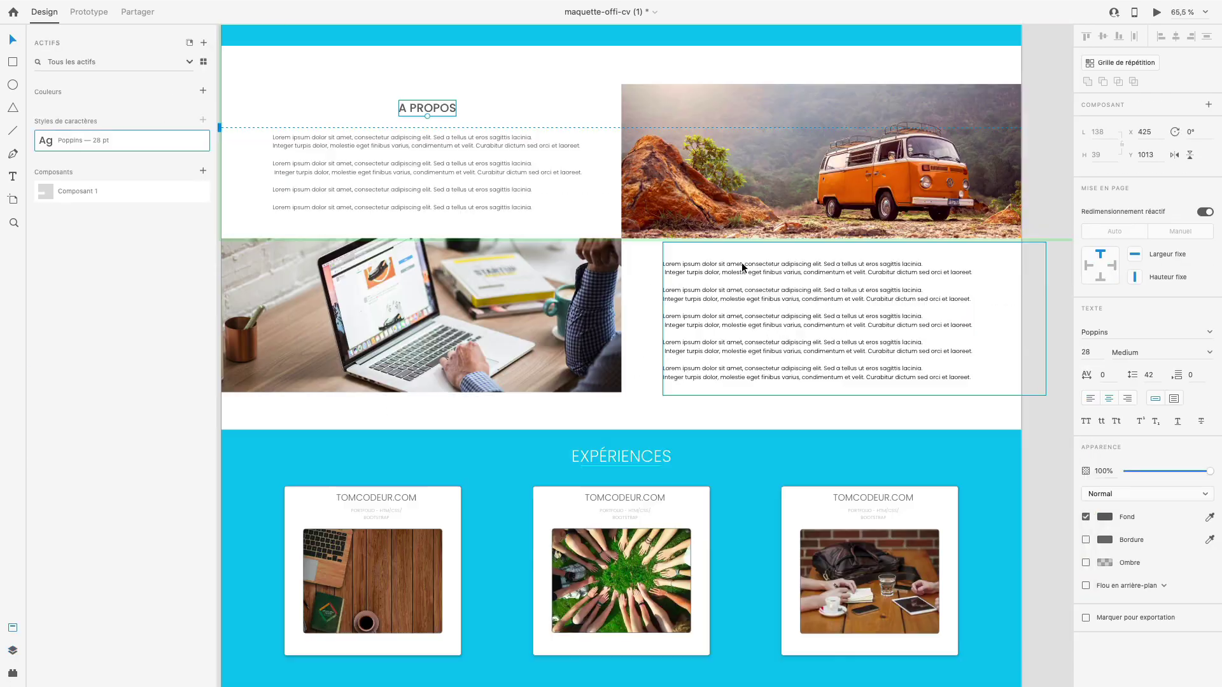
pyautogui.scroll(2, 654, 320)
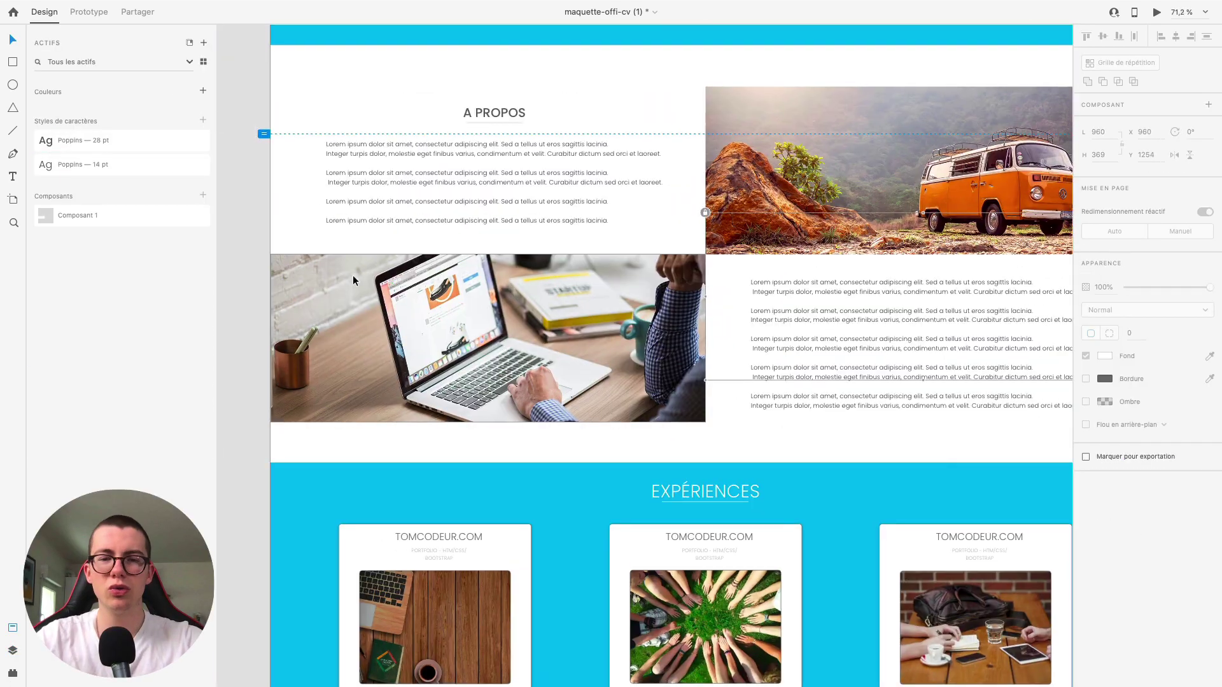
# Review the page sections and unlock the laptop and orange van photos beside the A PROPOS texts.
pyautogui.scroll(-5, 445, 277)
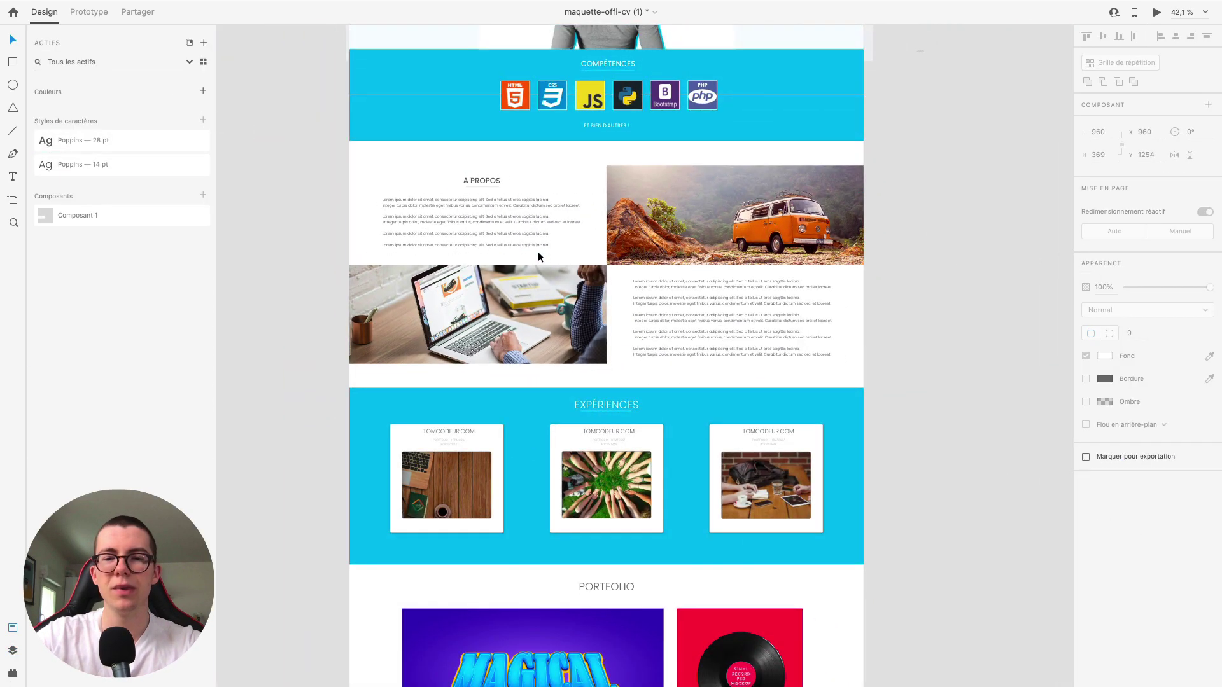
pyautogui.scroll(2, 533, 210)
pyautogui.scroll(-4, 554, 214)
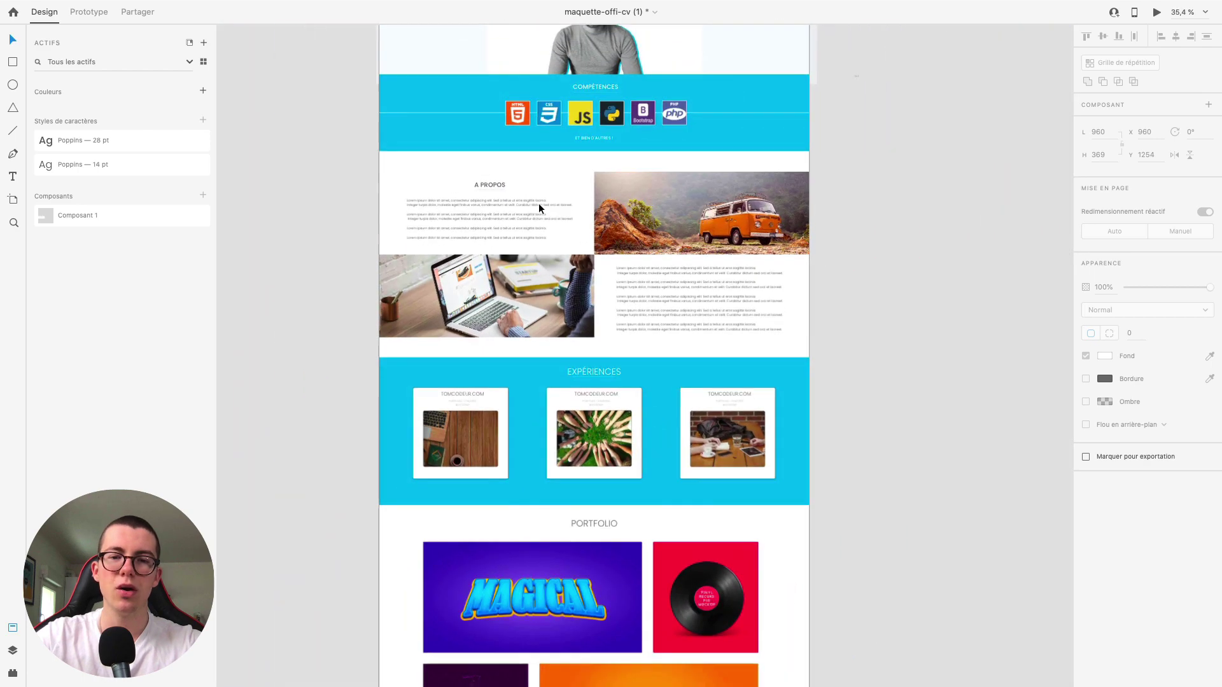
pyautogui.scroll(3, 586, 203)
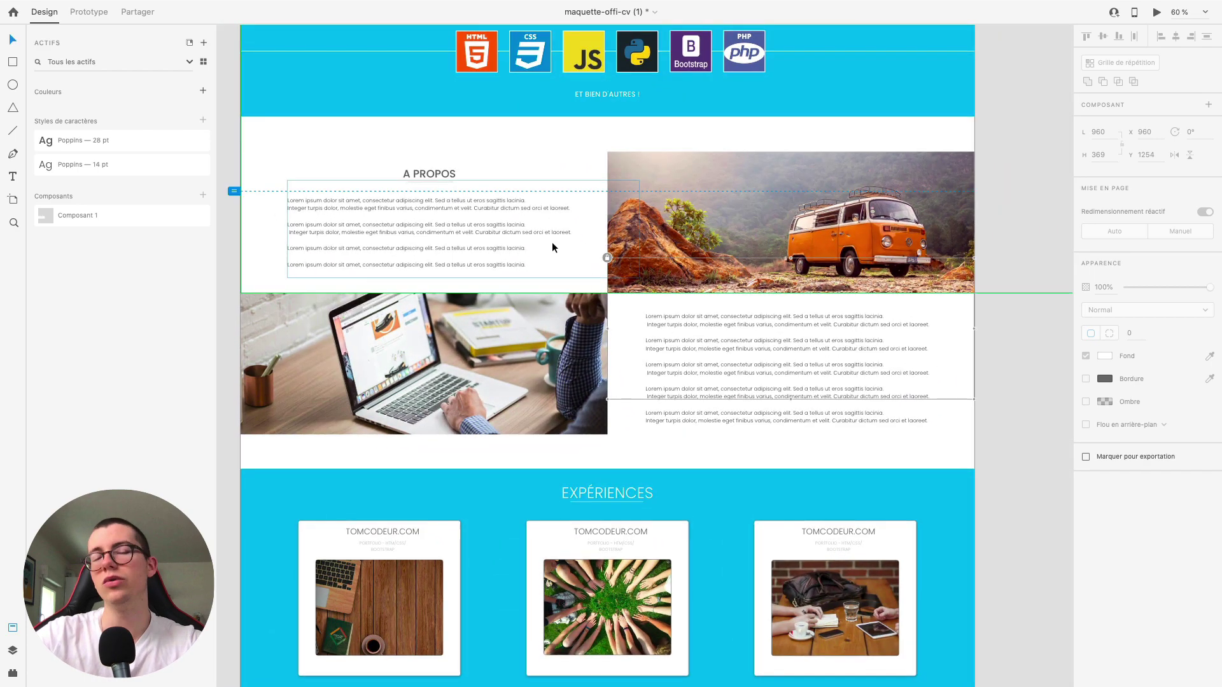
pyautogui.click(608, 259)
pyautogui.click(509, 354)
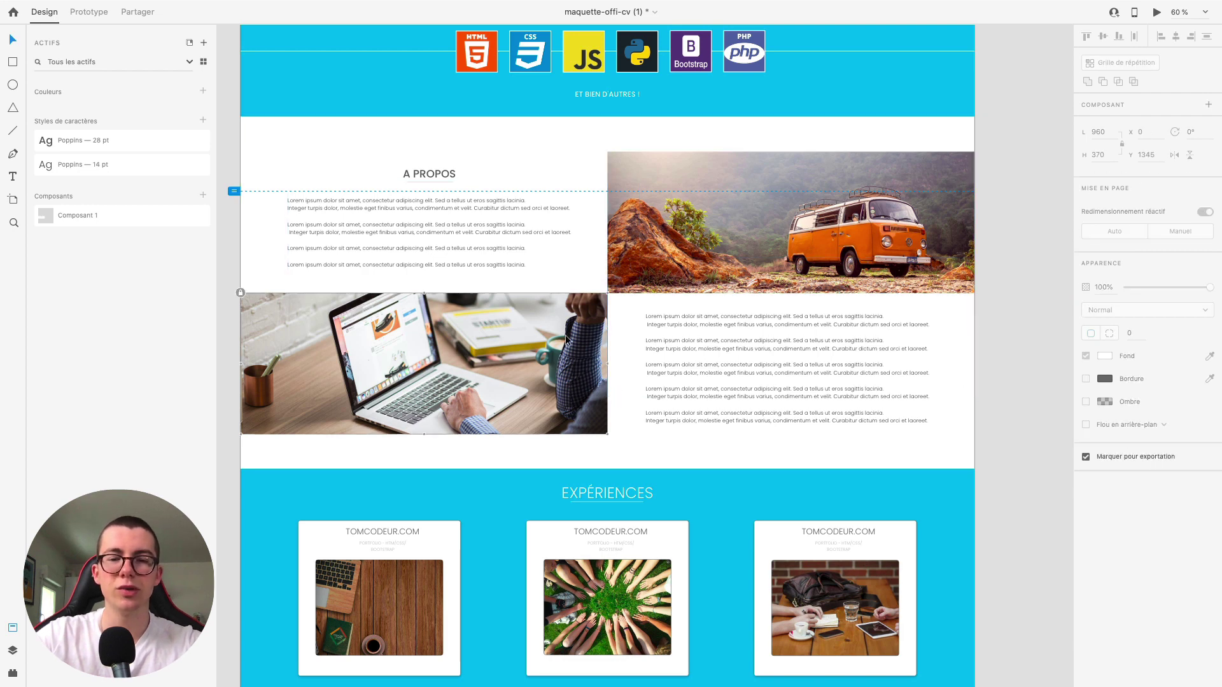
pyautogui.click(884, 187)
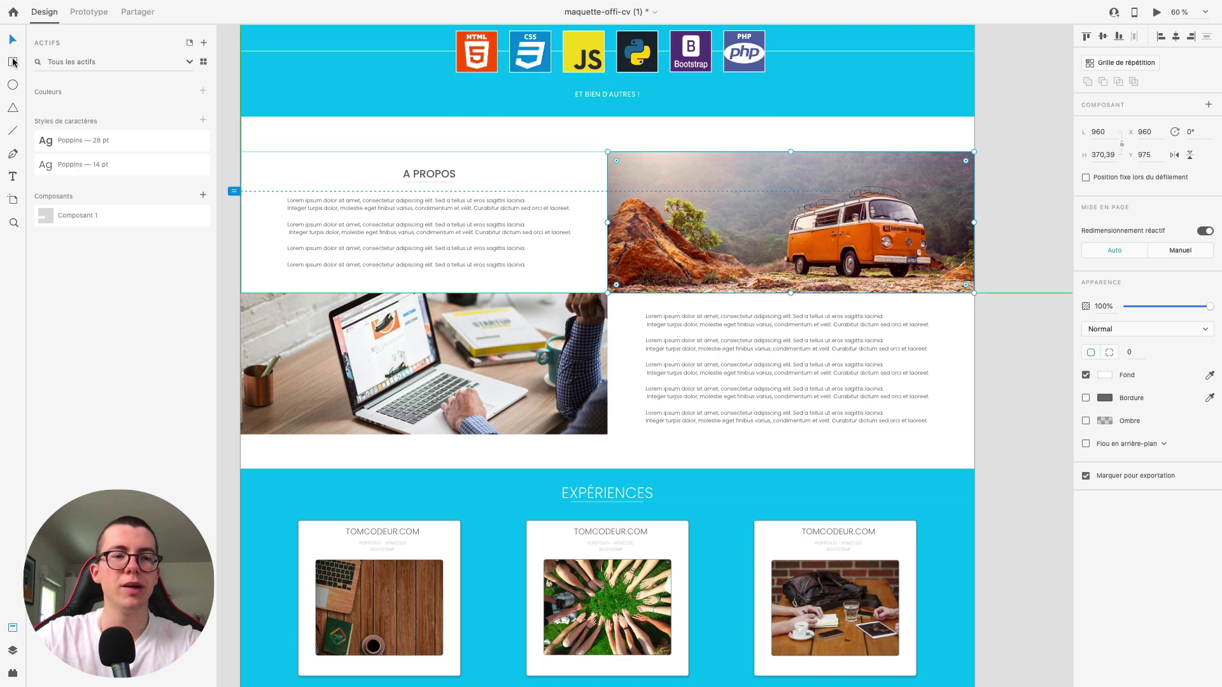
# Draw a rectangle about 816 × 370 over the van photo and intersect the two shapes to crop the photo.
pyautogui.click(13, 61)
pyautogui.moveTo(616, 153); pyautogui.dragTo(741, 206)
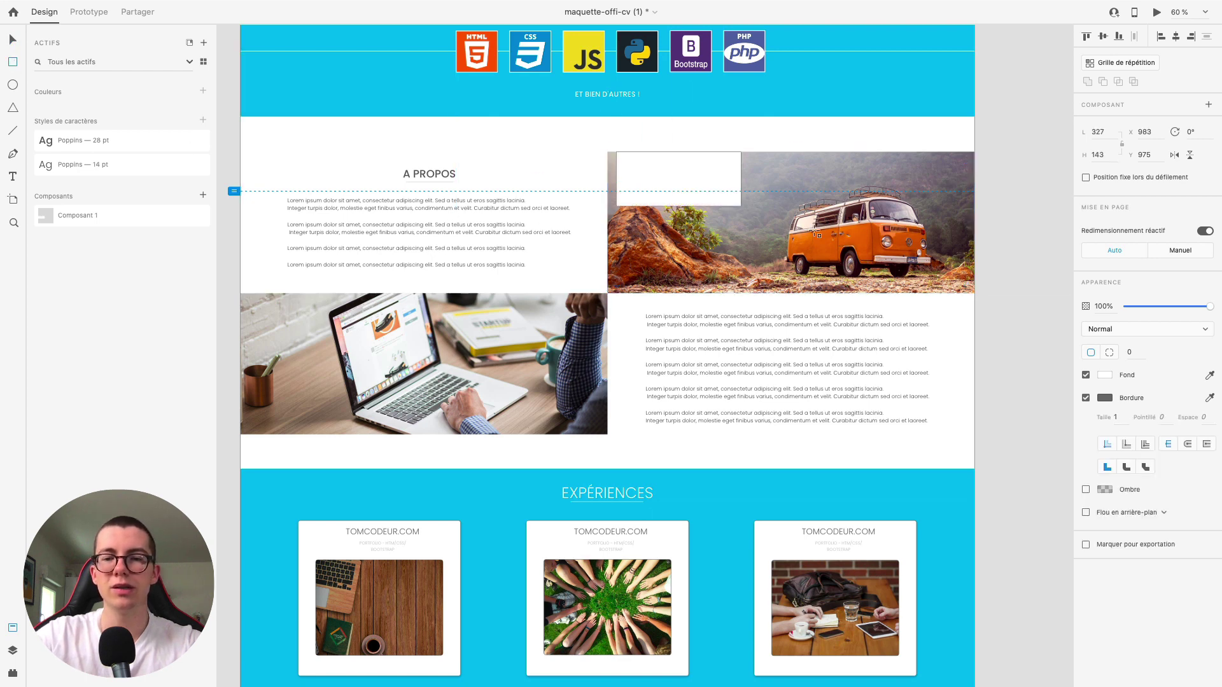
pyautogui.moveTo(815, 230); pyautogui.dragTo(928, 293)
pyautogui.click(13, 40)
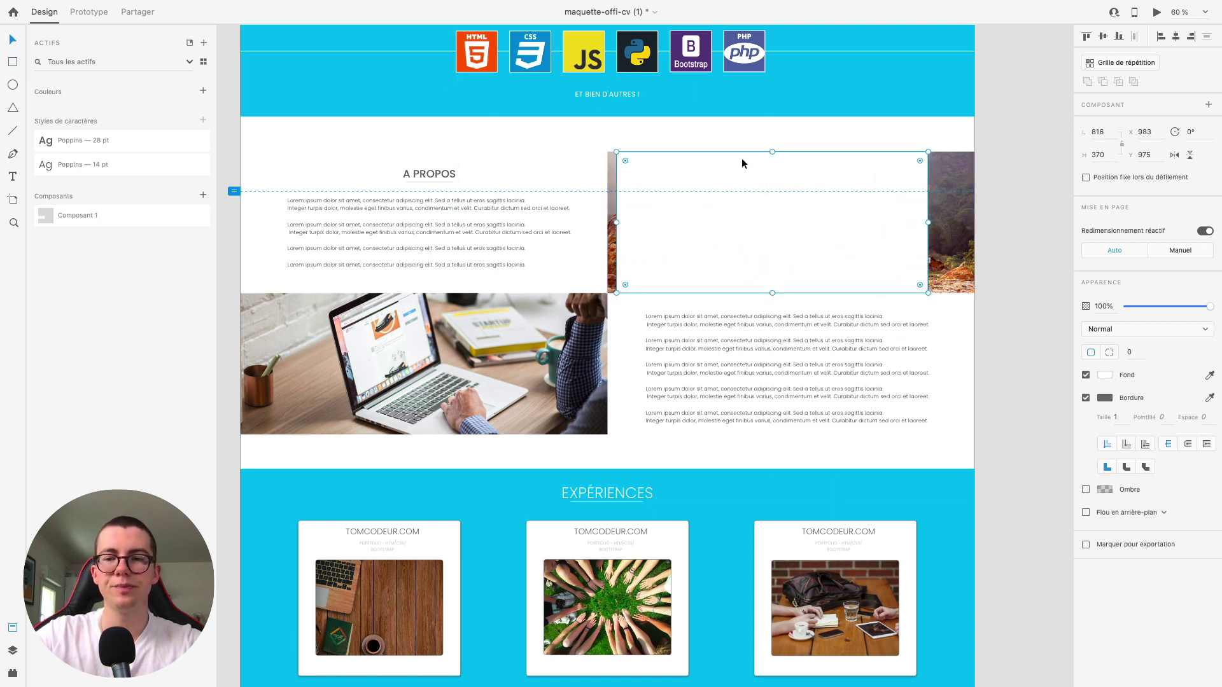
pyautogui.keyDown('shift'); pyautogui.click(948, 205); pyautogui.keyUp('shift')
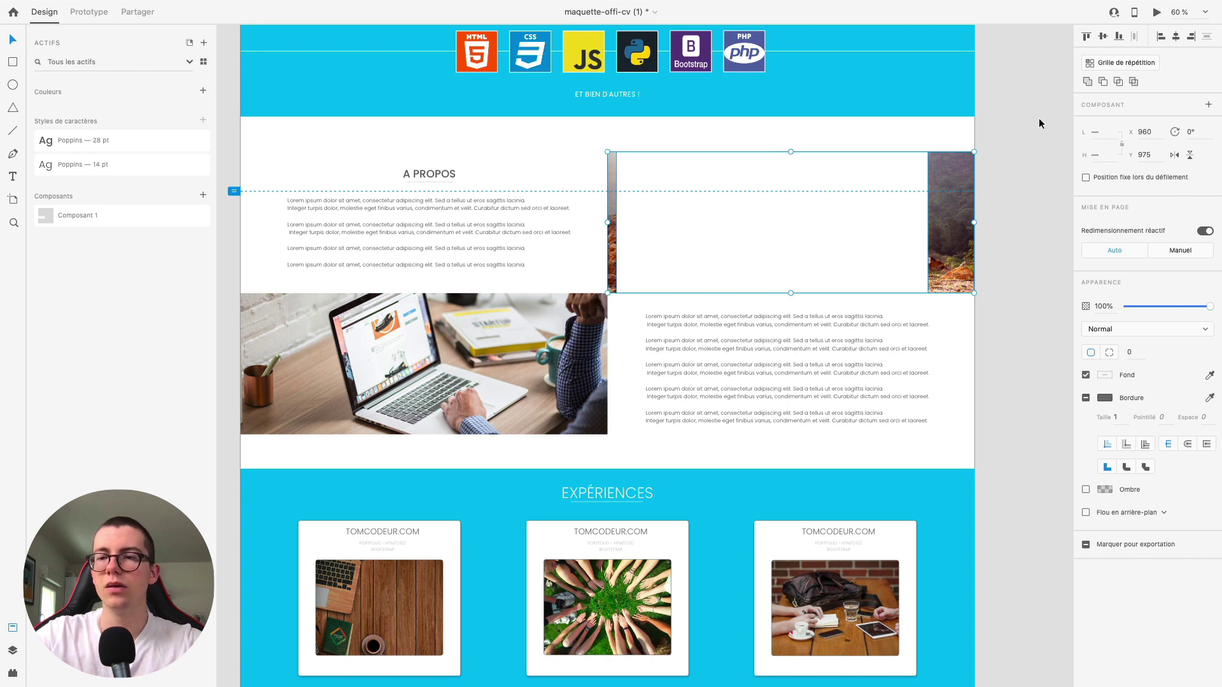
pyautogui.click(1118, 82)
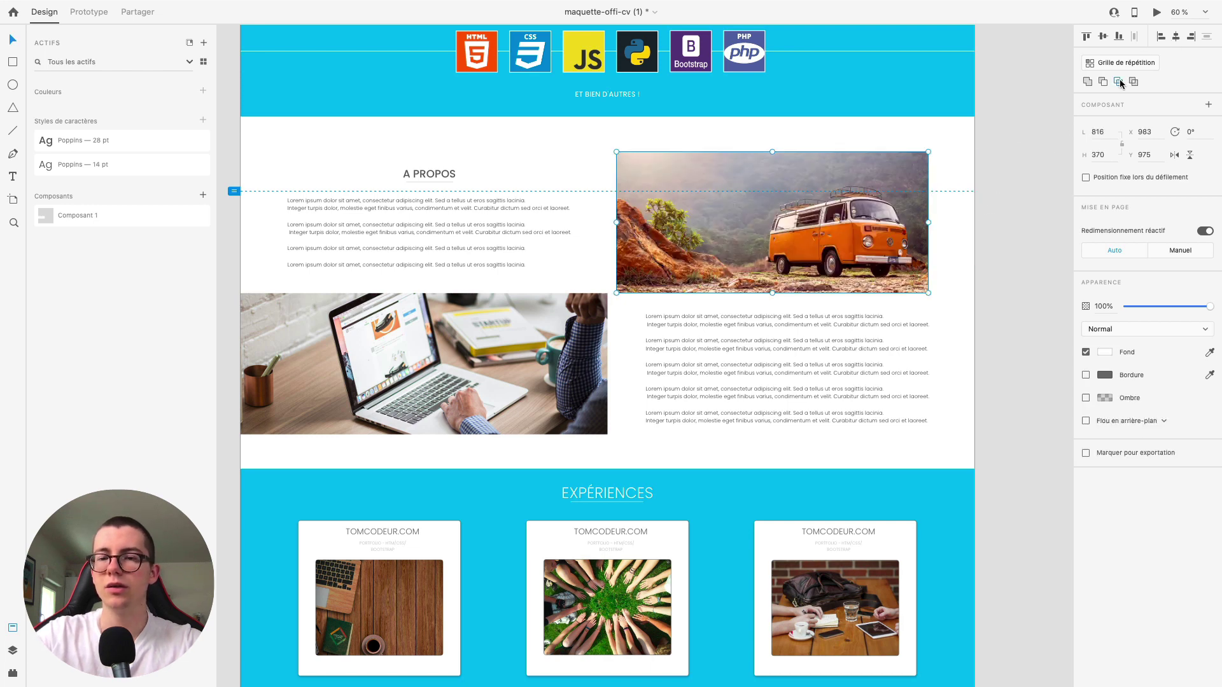
# Draw a rectangle about 609 × 329 over the laptop photo and intersect the two shapes to crop the photo.
pyautogui.click(388, 369)
pyautogui.press('r')
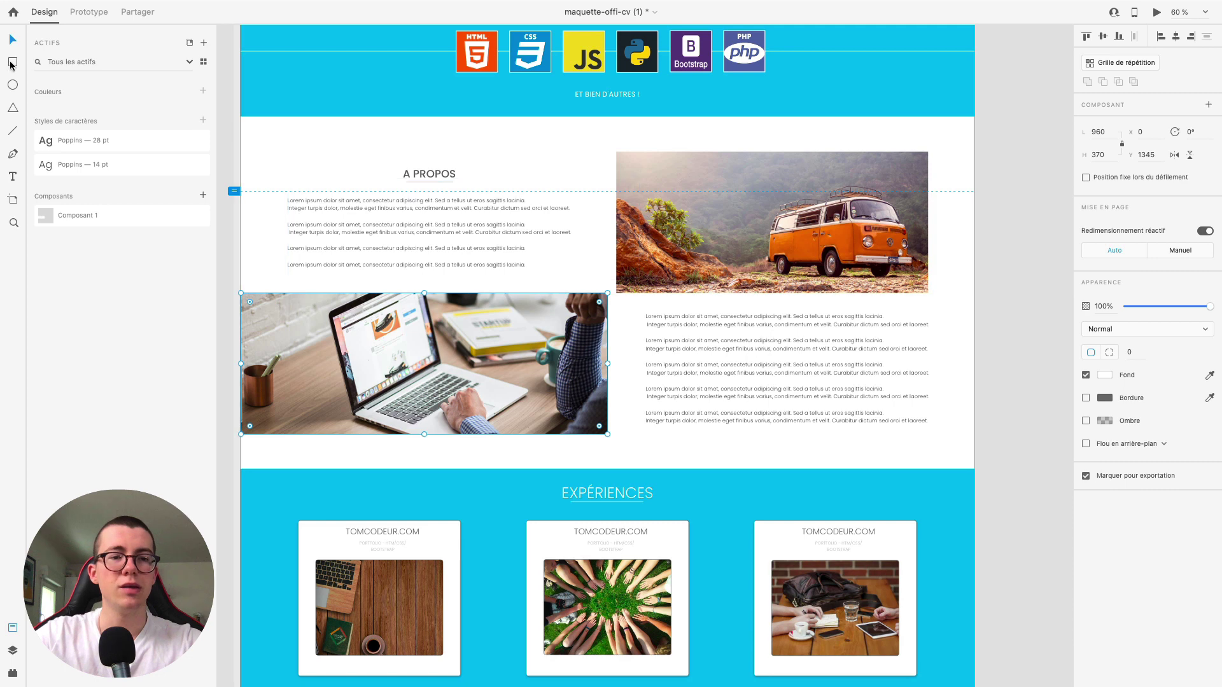
pyautogui.moveTo(280, 309); pyautogui.dragTo(512, 434)
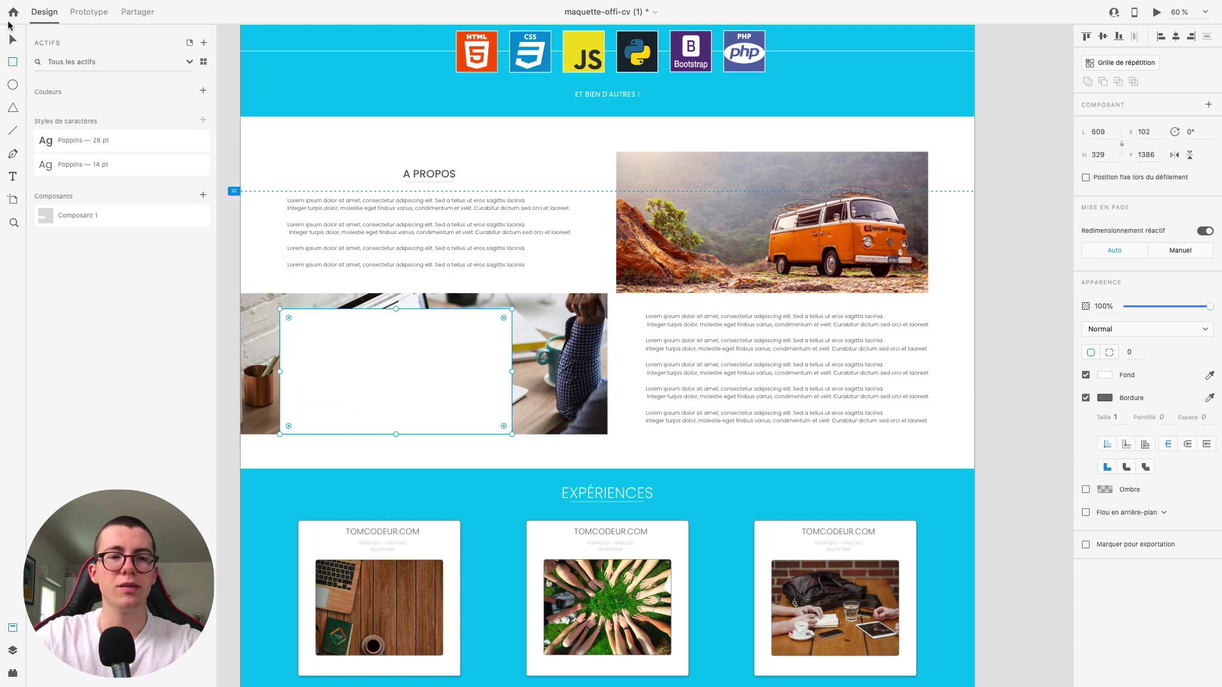
pyautogui.keyDown('shift'); pyautogui.click(527, 333); pyautogui.keyUp('shift')
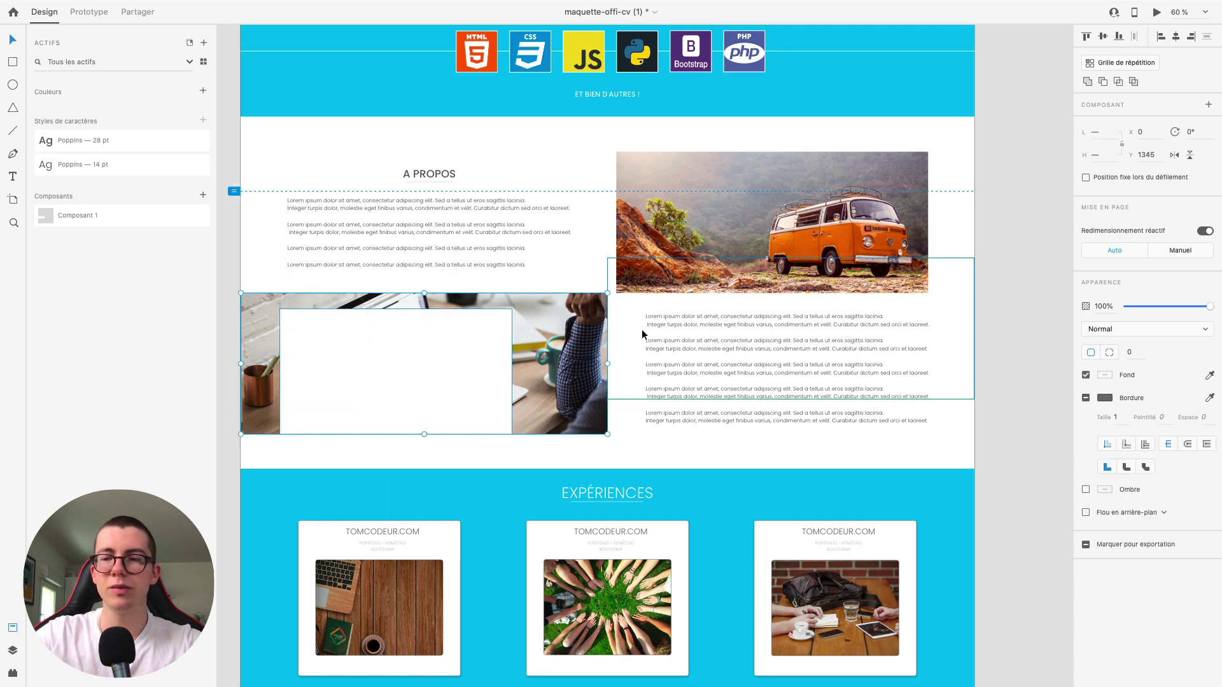
pyautogui.click(1119, 83)
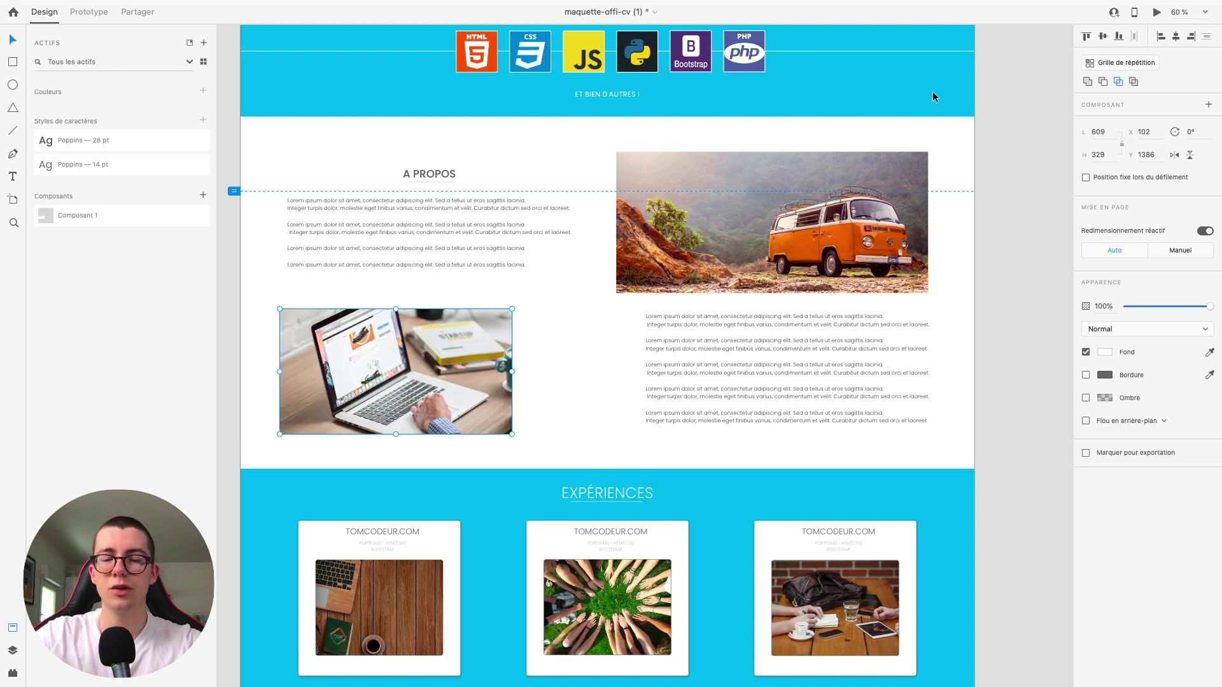
# Place a vertical guide down the page at the left edge of the header logo.
pyautogui.click(673, 210)
pyautogui.scroll(-5, 647, 161)
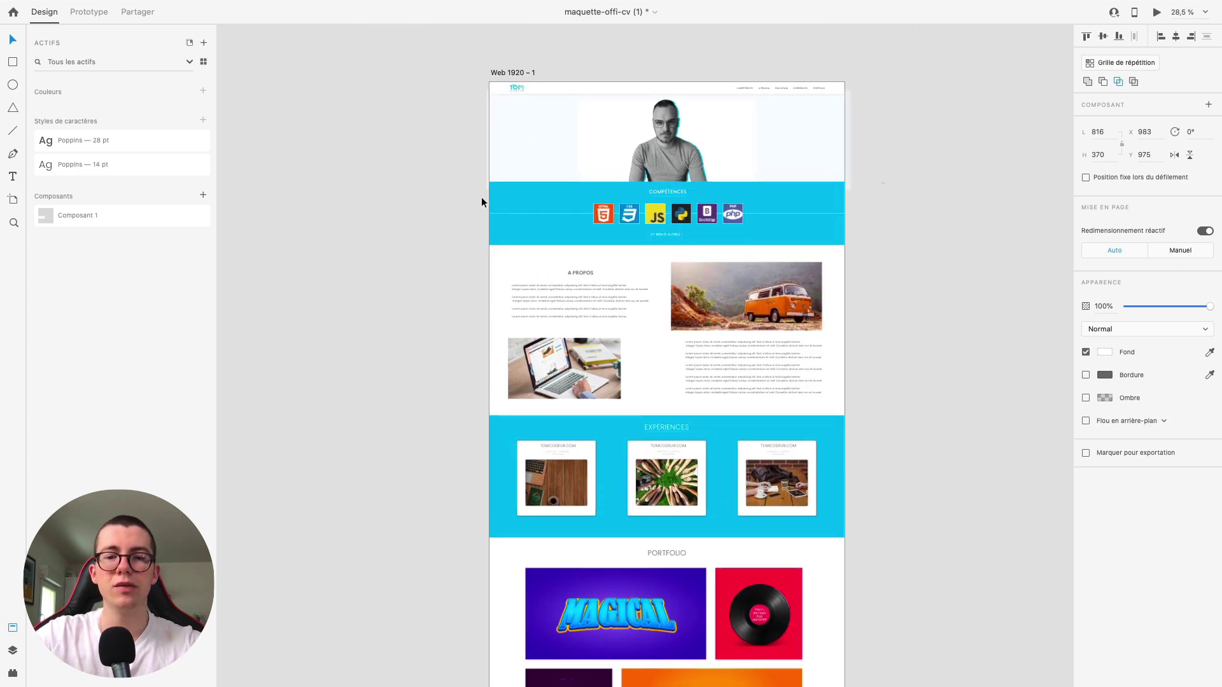
pyautogui.scroll(3, 482, 199)
pyautogui.click(526, 196)
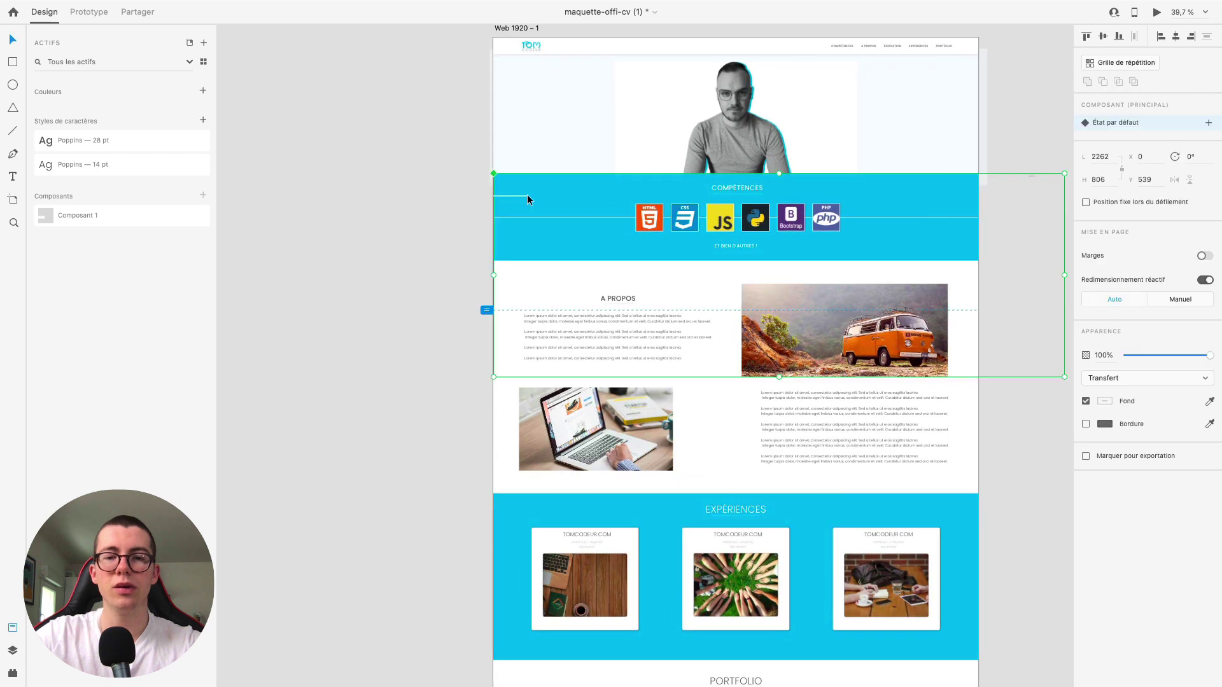
pyautogui.click(457, 191)
pyautogui.scroll(6, 503, 63)
pyautogui.scroll(5, 447, 387)
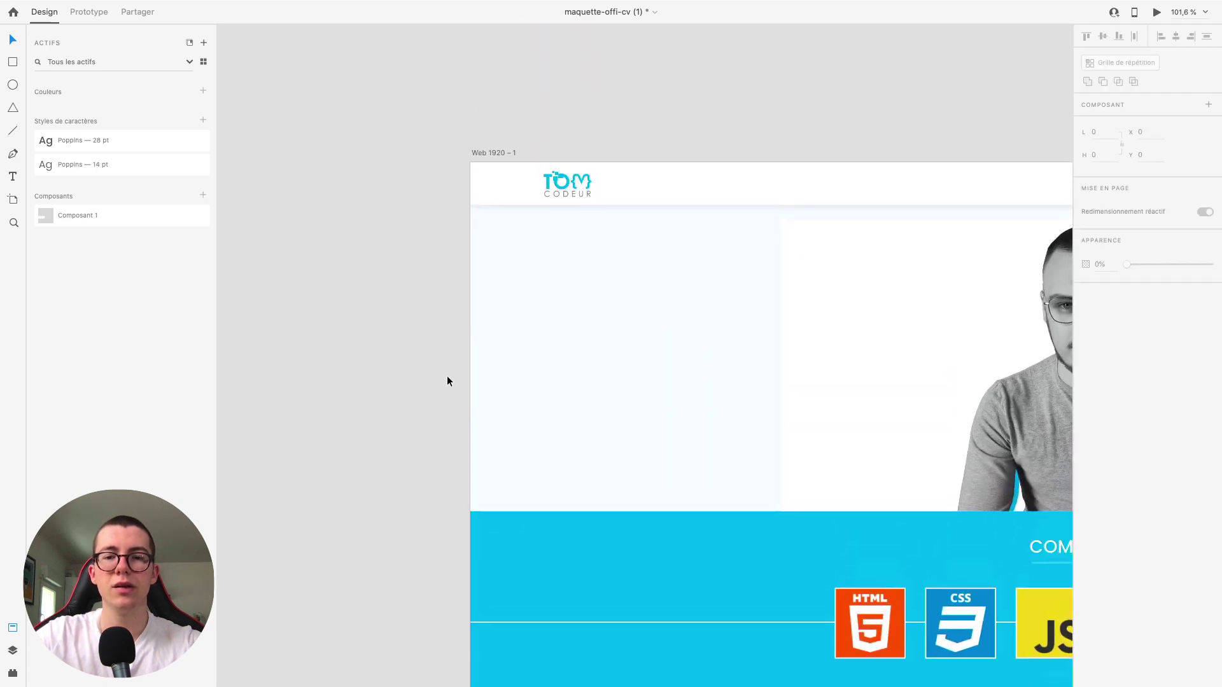
pyautogui.moveTo(465, 190); pyautogui.dragTo(541, 198)
pyautogui.hscroll(3, 571, 260)
pyautogui.hscroll(10, 845, 280)
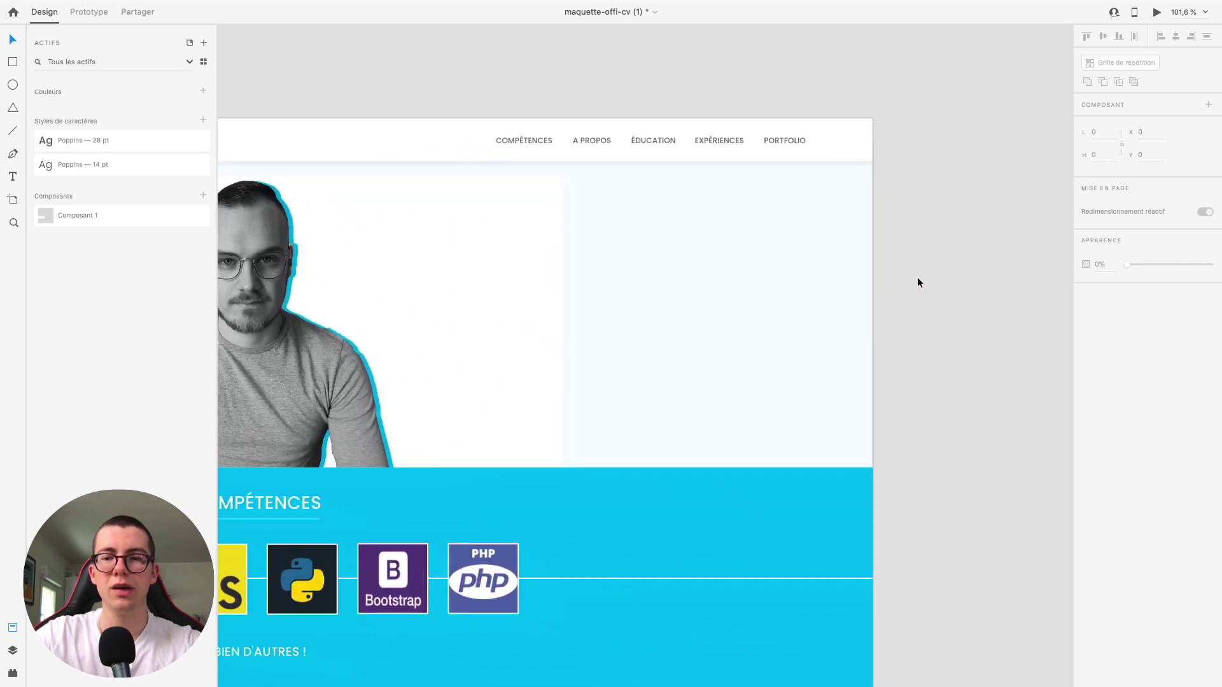
# Place a second vertical guide just past the end of the header menu's PORTFOLIO link.
pyautogui.click(867, 259)
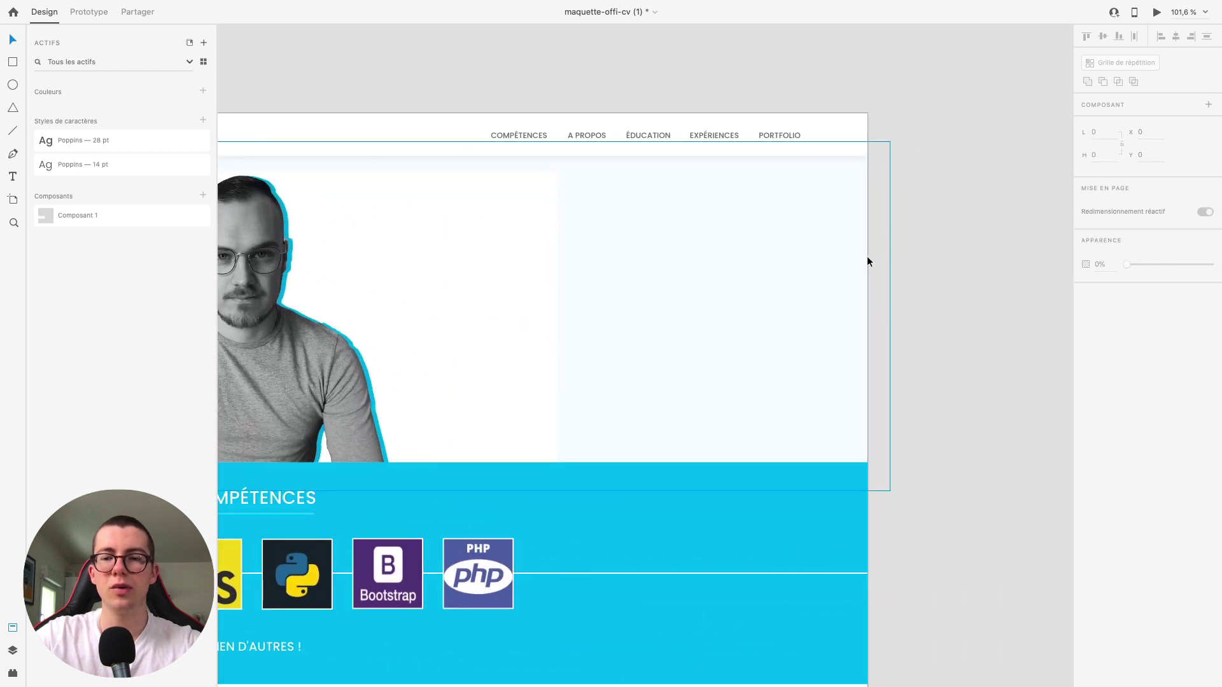
pyautogui.click(869, 126)
pyautogui.scroll(-10, 869, 171)
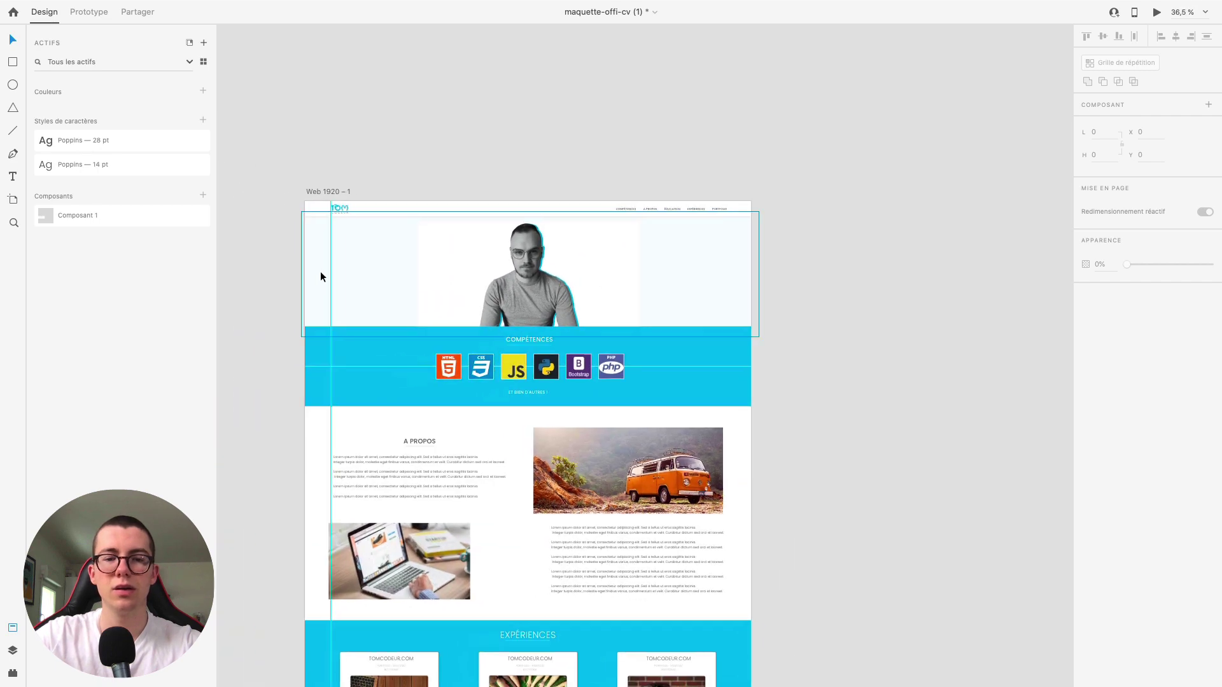
pyautogui.moveTo(308, 275); pyautogui.dragTo(732, 282)
# Align the van and laptop photos to the vertical guides and enlarge the laptop photo to about 800 × 320.
pyautogui.scroll(5, 766, 314)
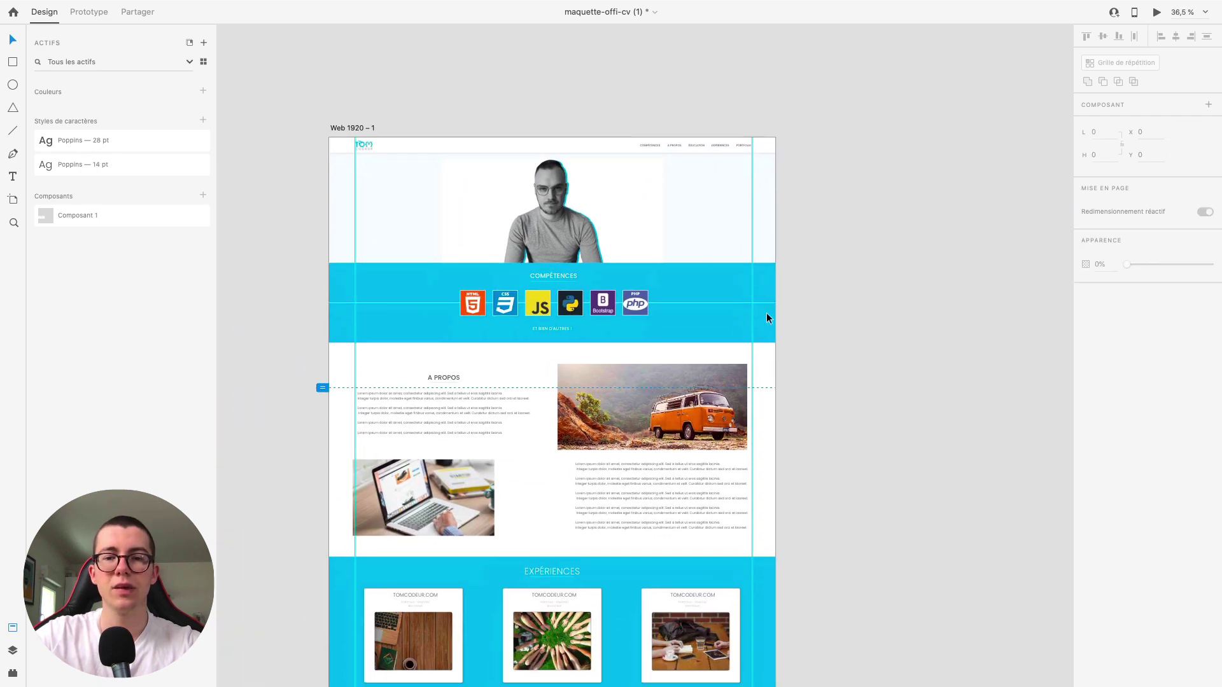
pyautogui.hscroll(-3, 766, 313)
pyautogui.scroll(-2, 766, 313)
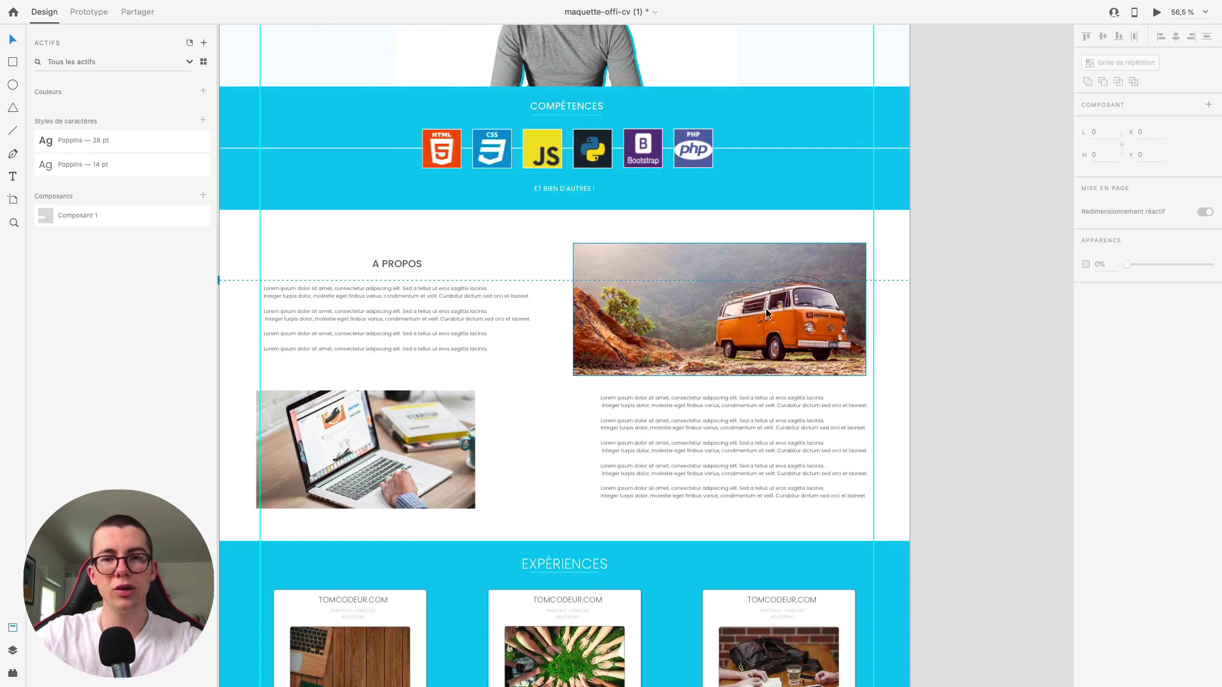
pyautogui.moveTo(754, 294); pyautogui.dragTo(762, 291)
pyautogui.moveTo(369, 449); pyautogui.dragTo(373, 449)
pyautogui.moveTo(479, 449); pyautogui.dragTo(547, 449)
pyautogui.scroll(-2, 547, 420)
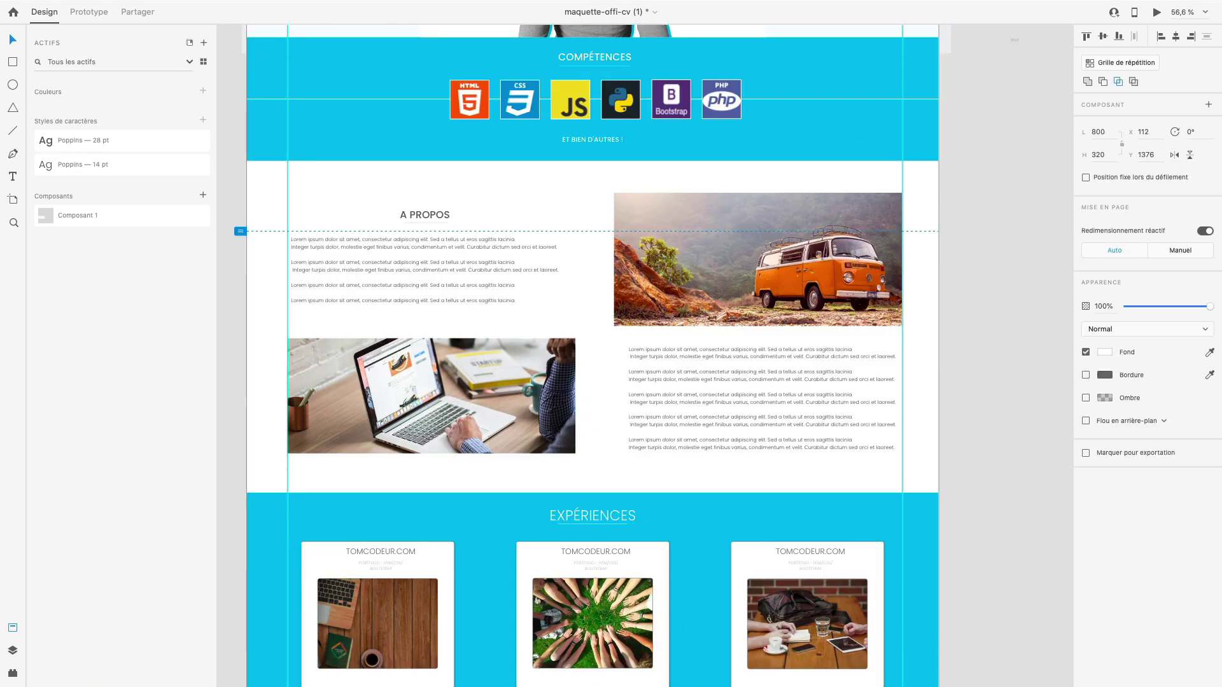
# Move both vertical guides inward to about 200 px from each side of the page.
pyautogui.scroll(4, 439, 305)
pyautogui.doubleClick(562, 130)
pyautogui.click(553, 123)
pyautogui.scroll(10, 496, 133)
pyautogui.scroll(-10, 612, 108)
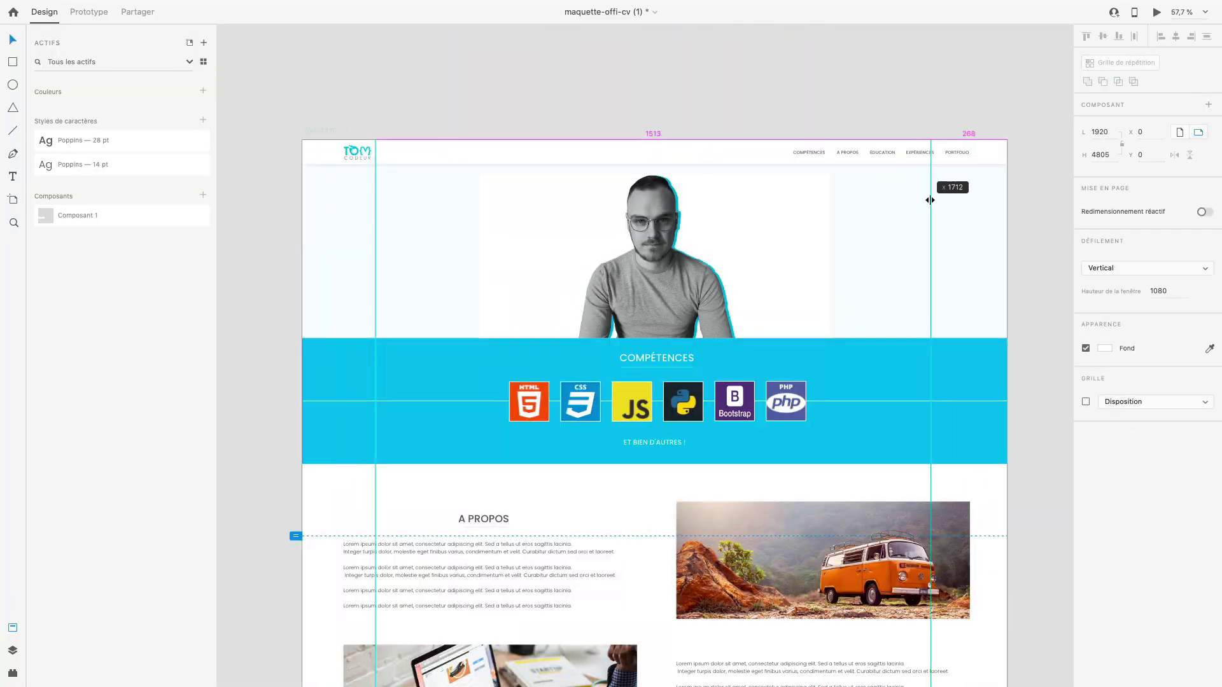
# Reposition and resize the A PROPOS texts and photos to fit between the vertical guides.
pyautogui.click(390, 158)
pyautogui.scroll(-5, 655, 382)
pyautogui.click(837, 374)
pyautogui.moveTo(446, 402); pyautogui.dragTo(478, 402)
pyautogui.scroll(-4, 528, 221)
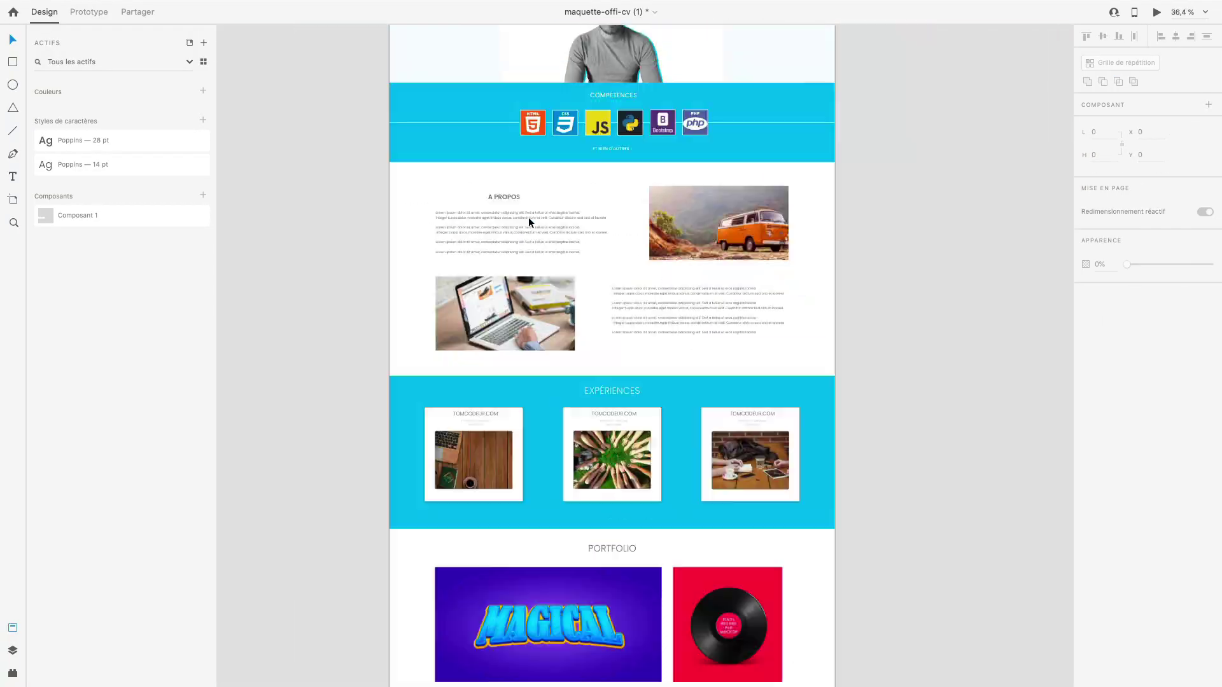
pyautogui.scroll(5, 528, 221)
pyautogui.moveTo(603, 411); pyautogui.dragTo(634, 411)
# Set the van photo's width to 750.
pyautogui.click(795, 237)
pyautogui.click(1095, 134)
pyautogui.press('BackSpace')
pyautogui.press('BackSpace')
pyautogui.press('BackSpace')
pyautogui.write('750')
# Move the A PROPOS heading and its underline to the left guide, aligned with the paragraphs, and check the section in the preview.
pyautogui.click(1156, 12)
pyautogui.scroll(10, 616, 246)
pyautogui.click(616, 219)
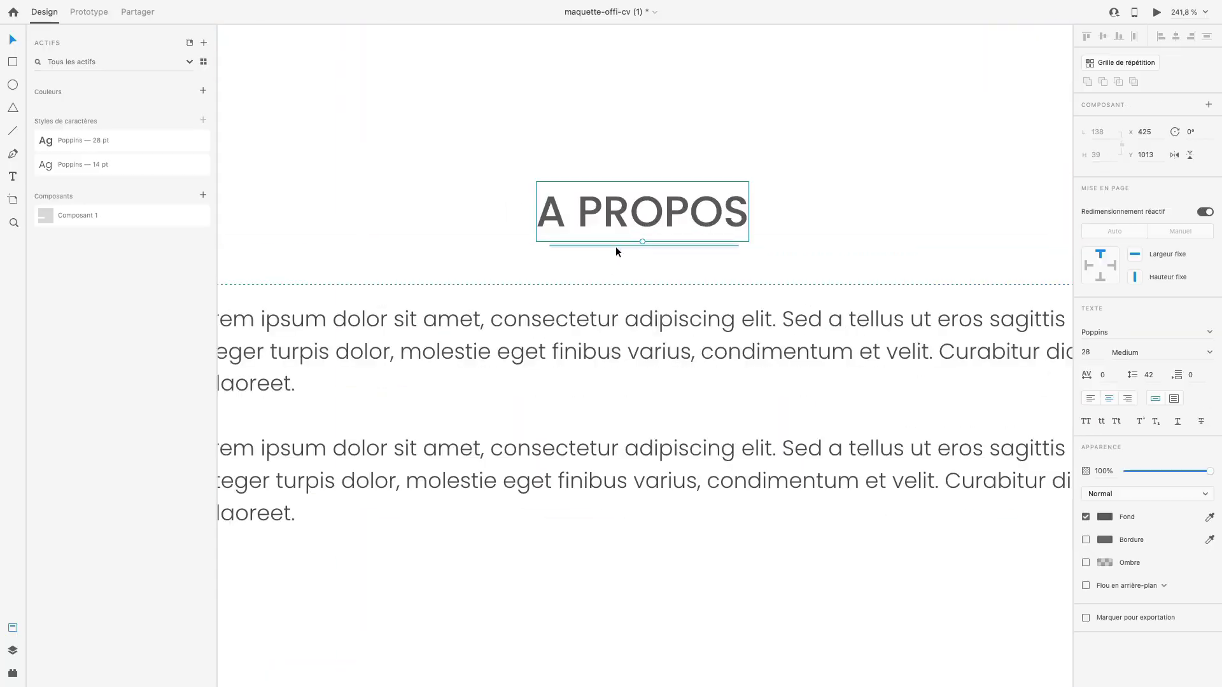
pyautogui.moveTo(616, 247); pyautogui.dragTo(587, 243)
pyautogui.scroll(-10, 587, 243)
pyautogui.click(732, 297)
pyautogui.scroll(5, 518, 139)
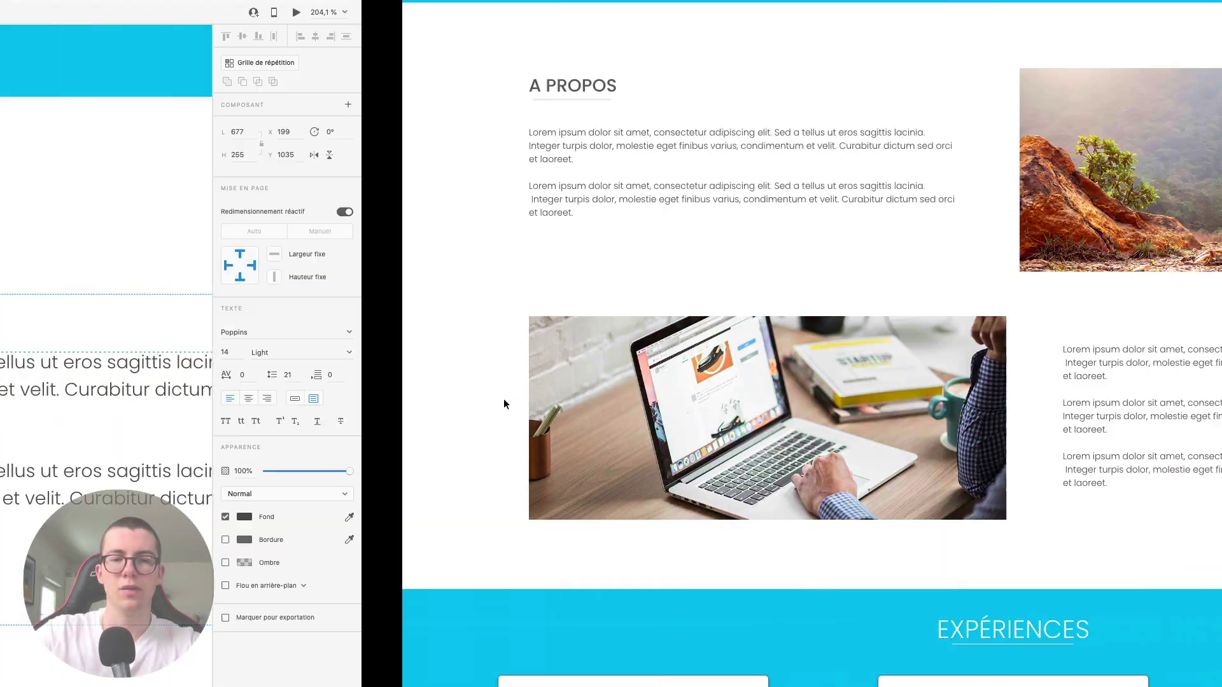
pyautogui.scroll(2, 502, 399)
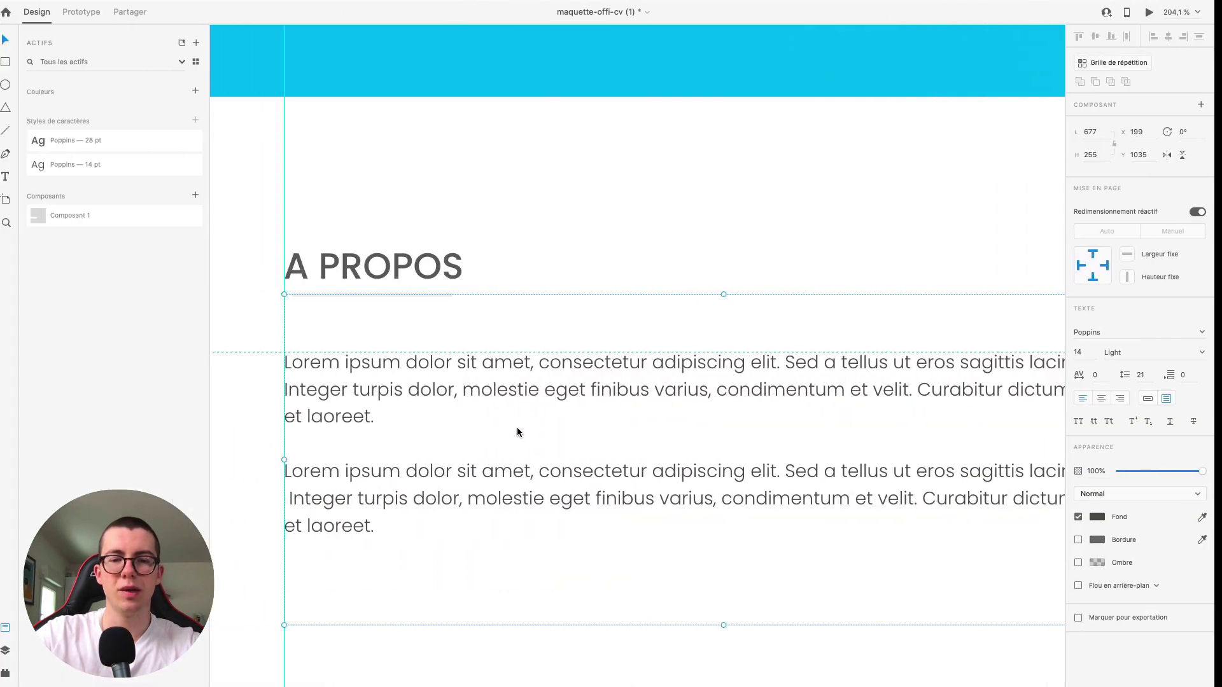
pyautogui.scroll(-3, 516, 427)
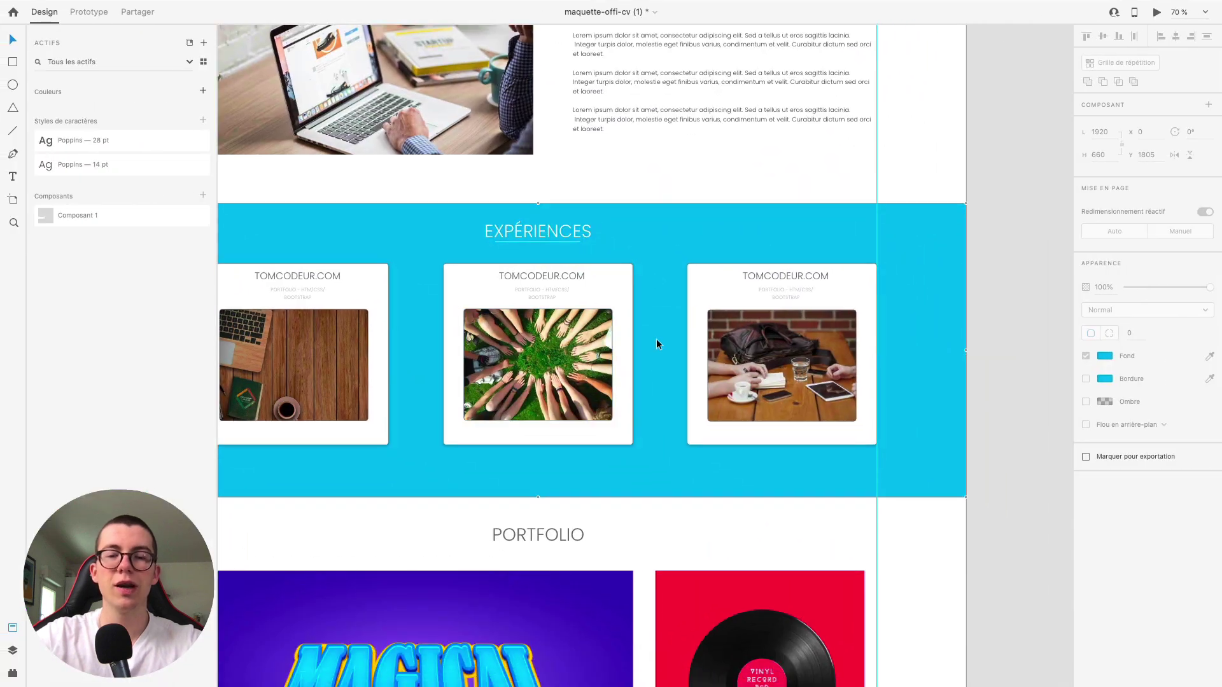
# Try widening the two outer EXPÉRIENCES cards toward the middle one, to about 458 px, and preview the uneven spacing.
pyautogui.click(696, 336)
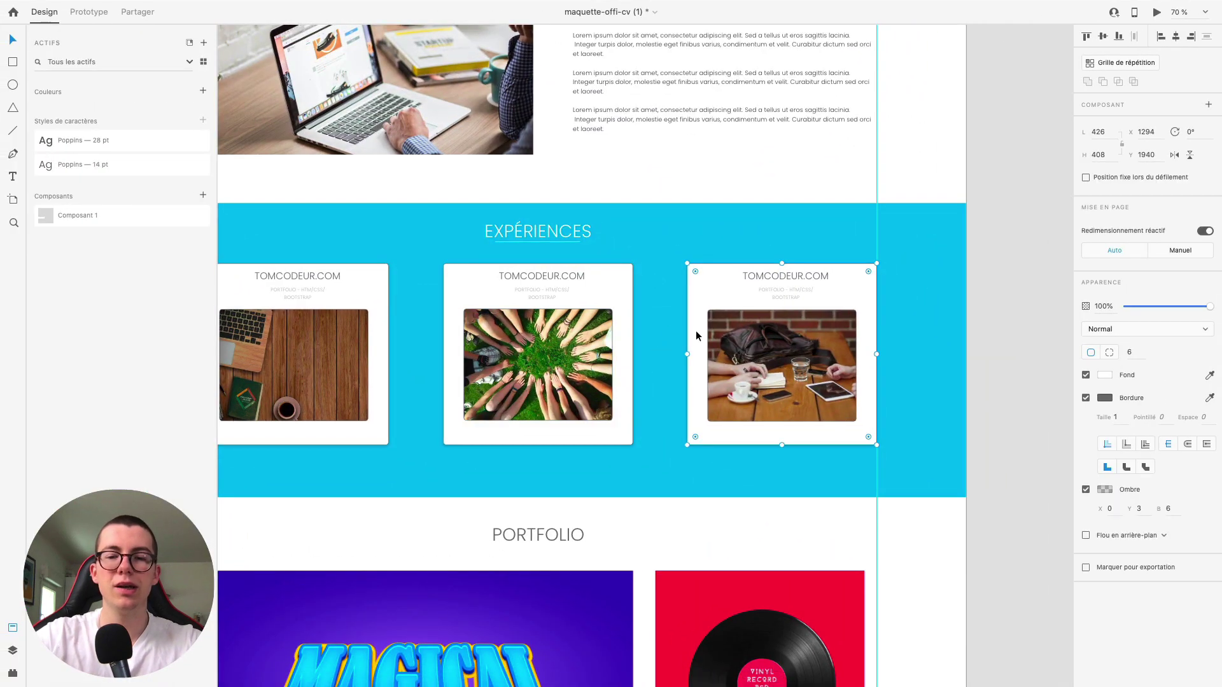
pyautogui.moveTo(686, 355); pyautogui.dragTo(672, 355)
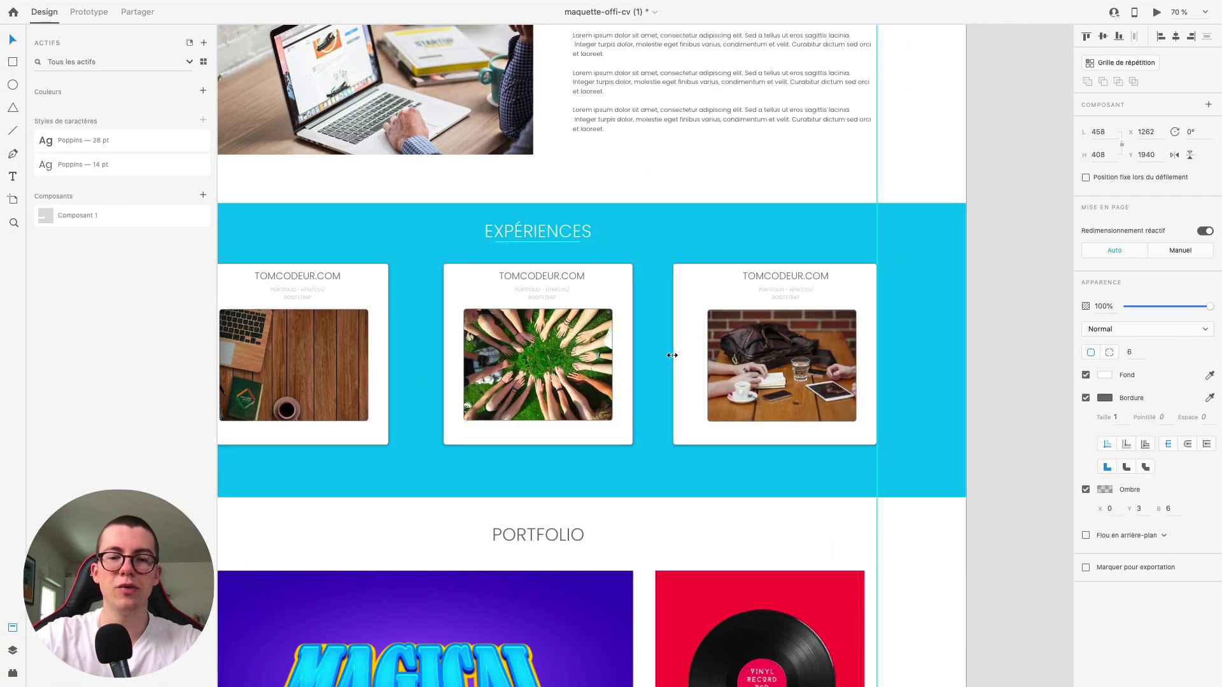
pyautogui.click(385, 347)
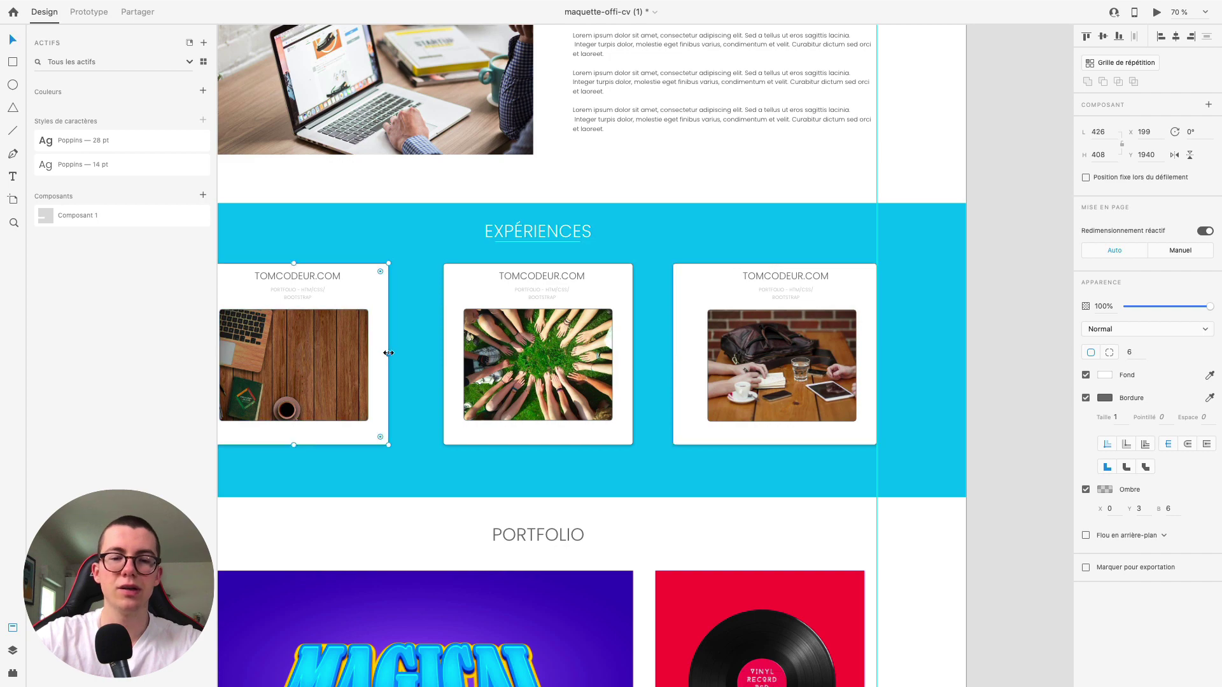
pyautogui.moveTo(388, 352); pyautogui.dragTo(403, 352)
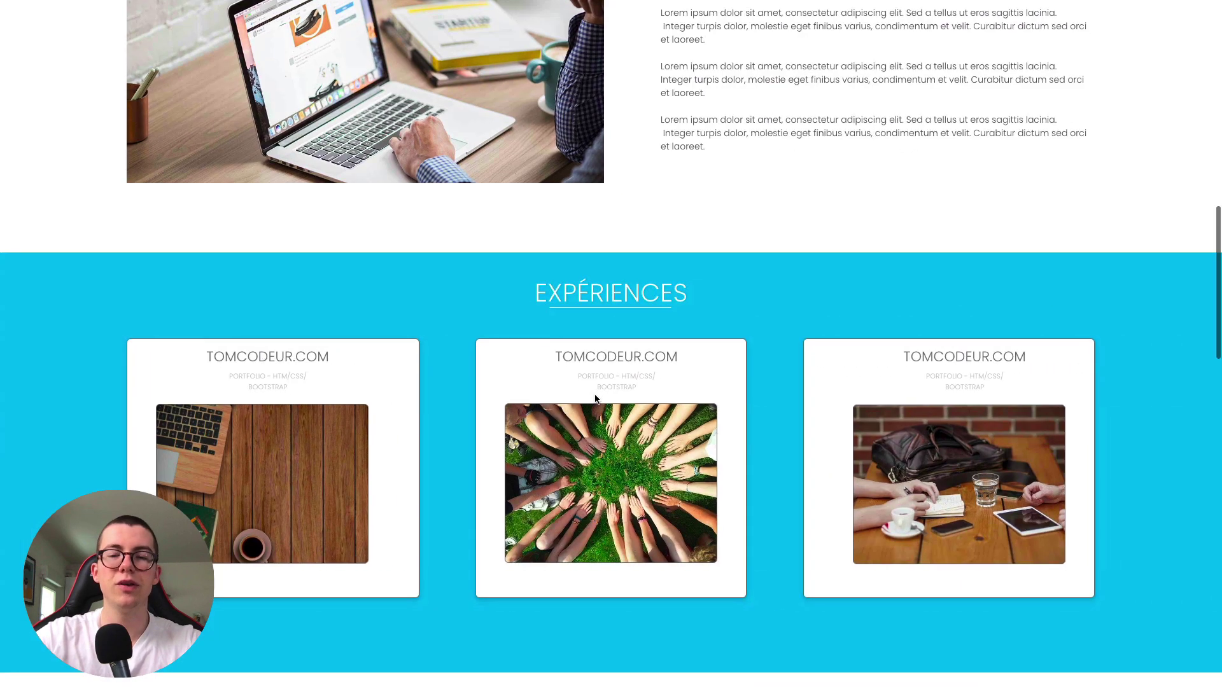
pyautogui.scroll(-1, 595, 398)
pyautogui.scroll(1, 595, 398)
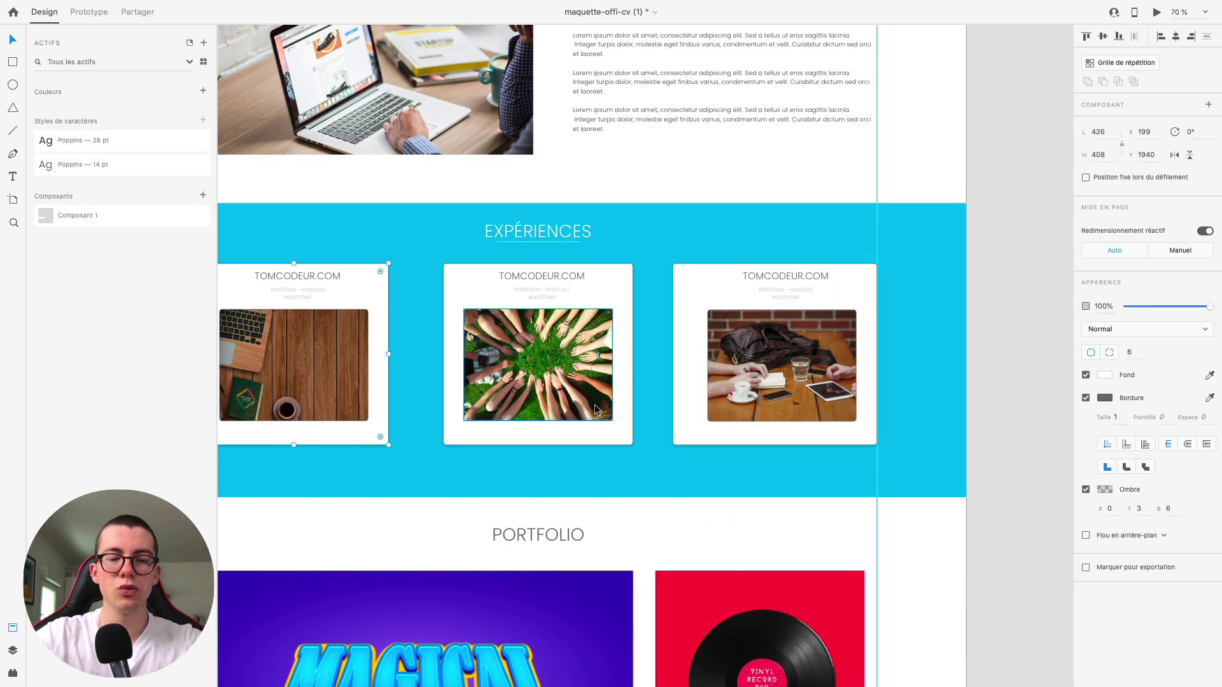
pyautogui.click(694, 351)
pyautogui.click(676, 344)
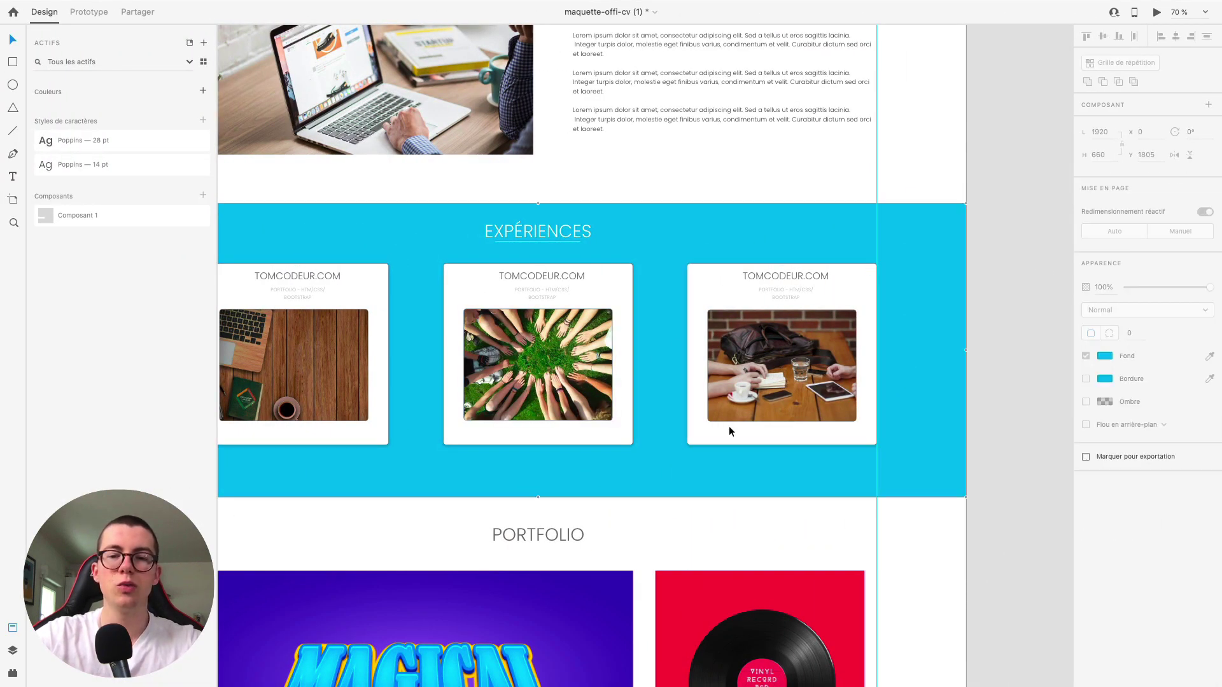
# Raise the opacity of the third EXPÉRIENCES card's PORTFOLIO - HTM/CSS/BOOTSTRAP subtitle to 75%.
pyautogui.scroll(5, 785, 269)
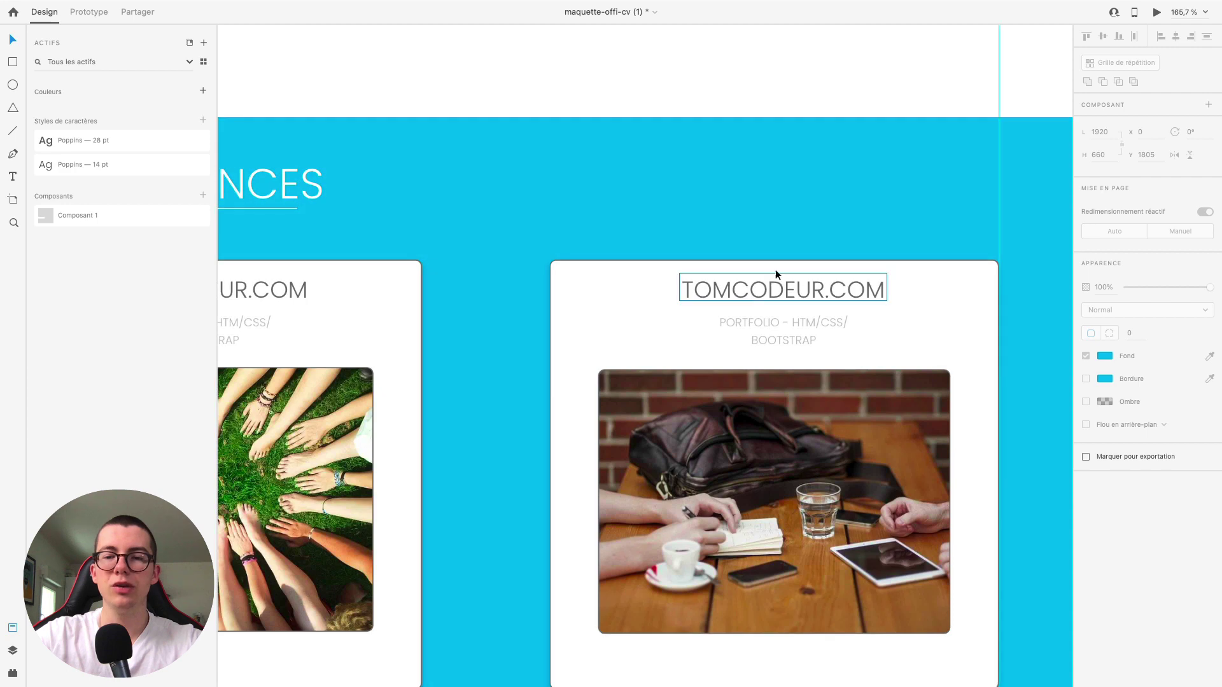
pyautogui.scroll(3, 775, 274)
pyautogui.click(687, 280)
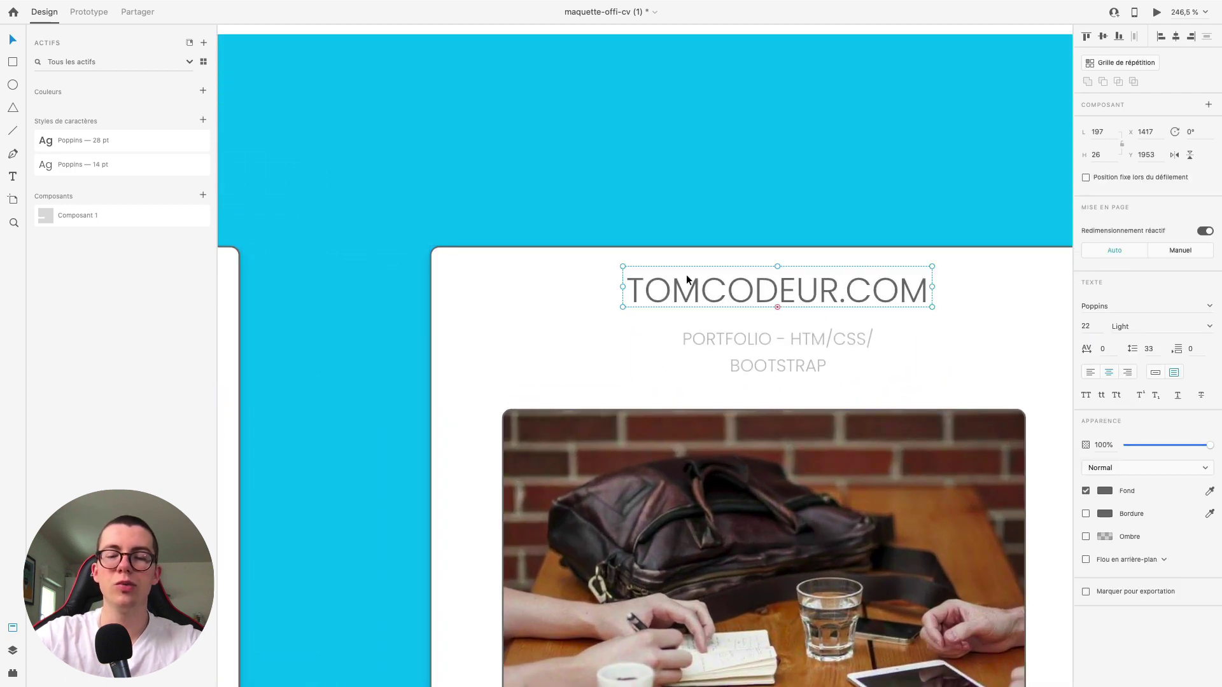
pyautogui.scroll(-5, 687, 279)
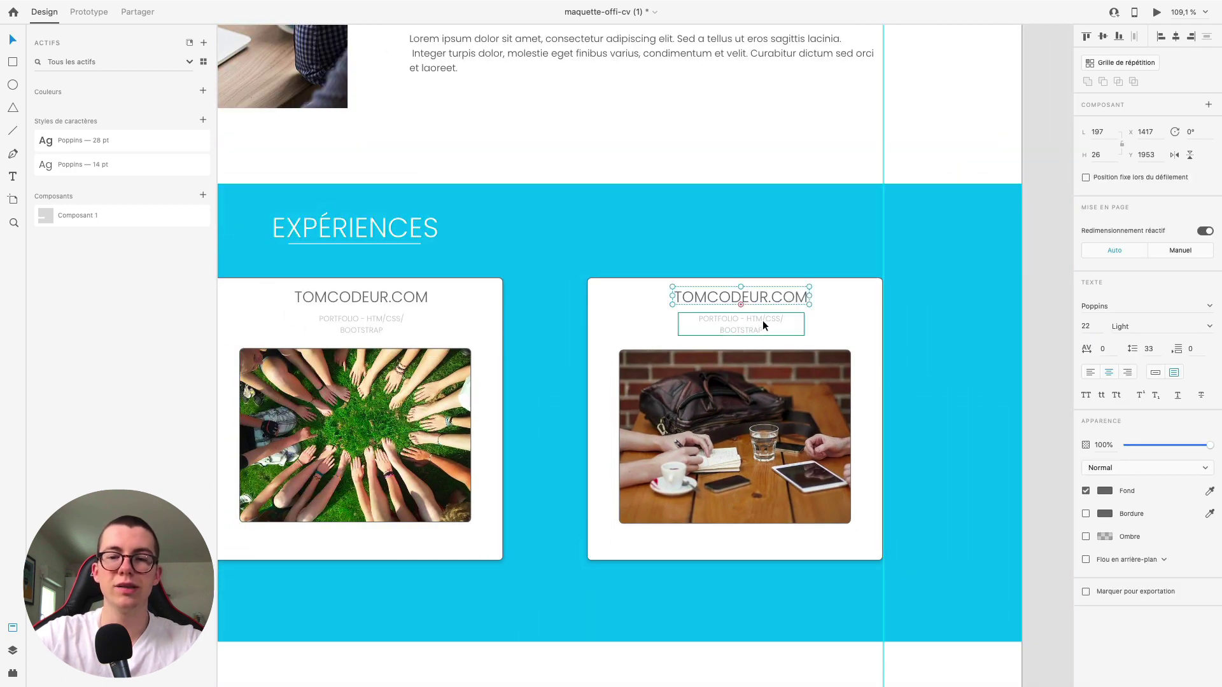
pyautogui.scroll(5, 749, 321)
pyautogui.click(729, 318)
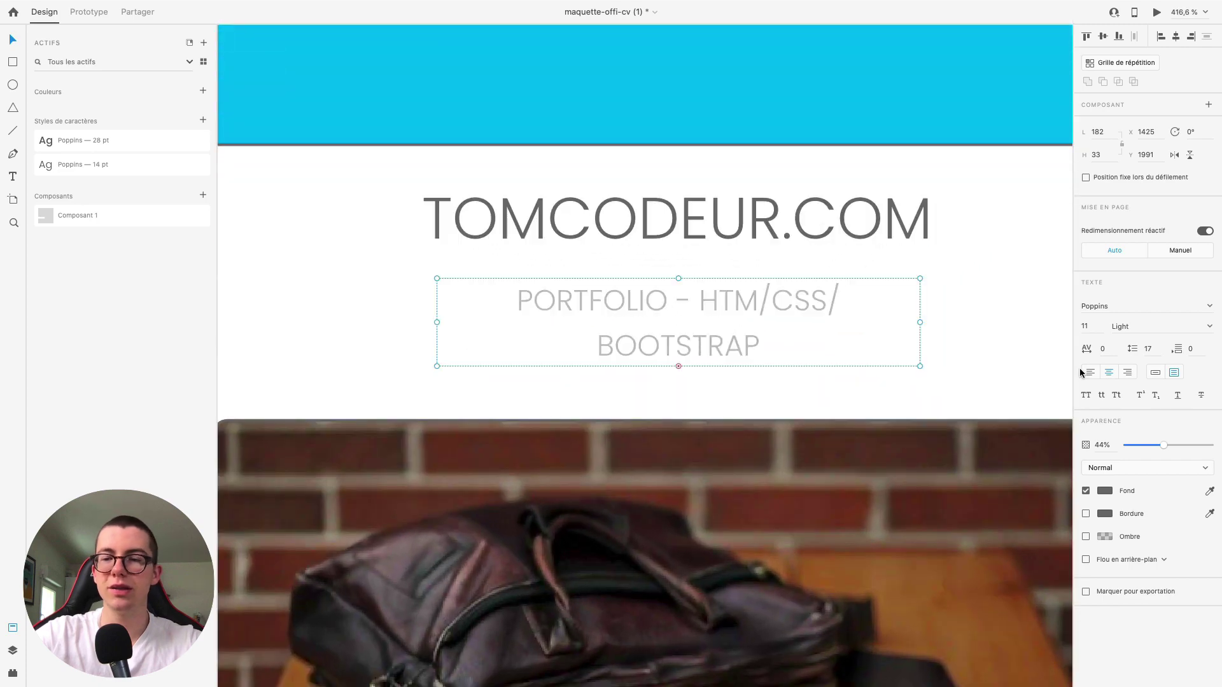
pyautogui.click(1190, 446)
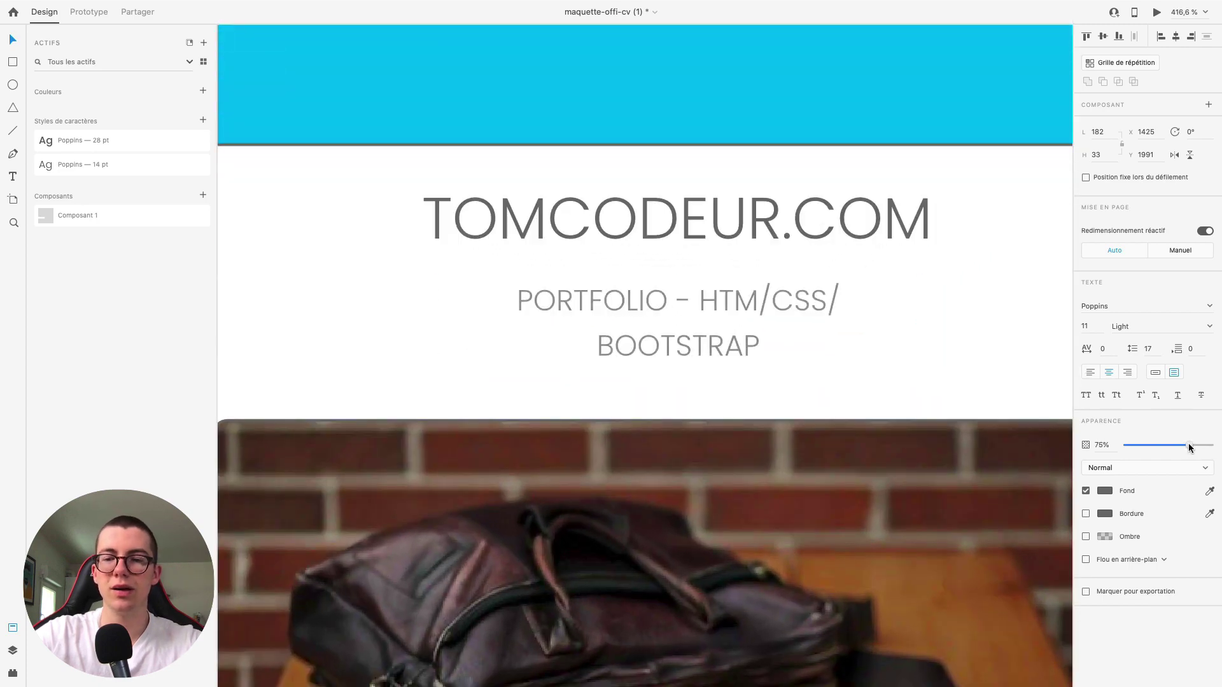
pyautogui.scroll(-8, 673, 365)
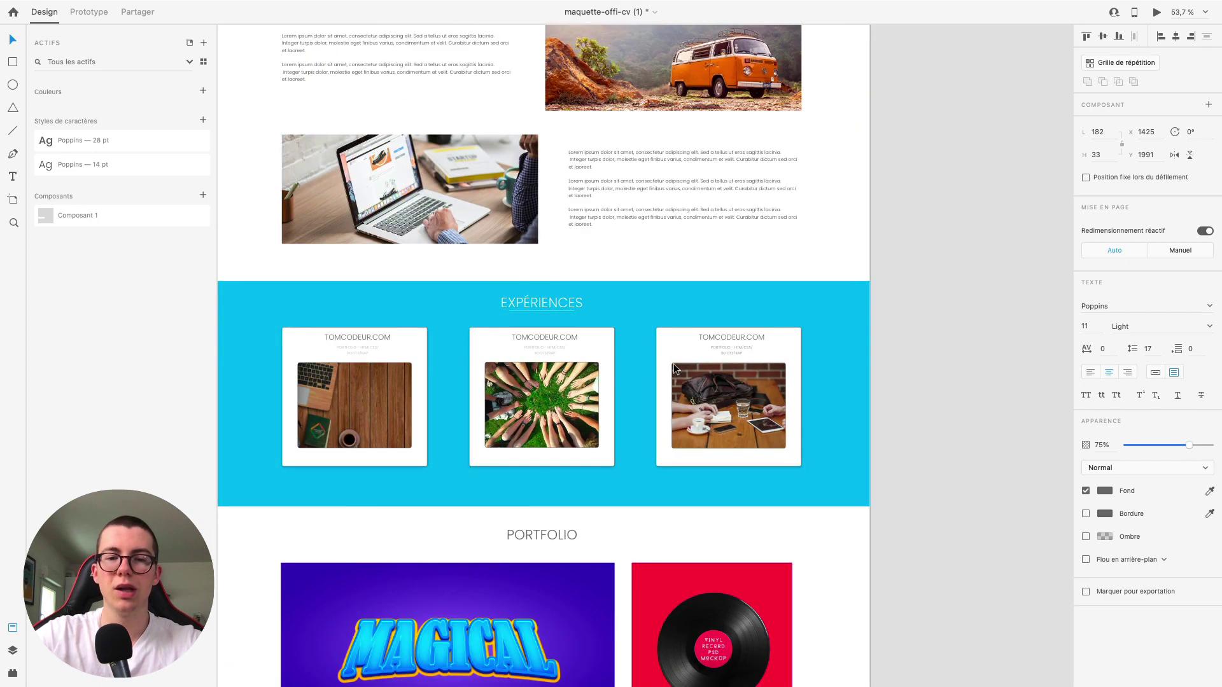
# Examine the CONTACT section, including its heading, message button, social icons and footer.
pyautogui.scroll(-10, 674, 367)
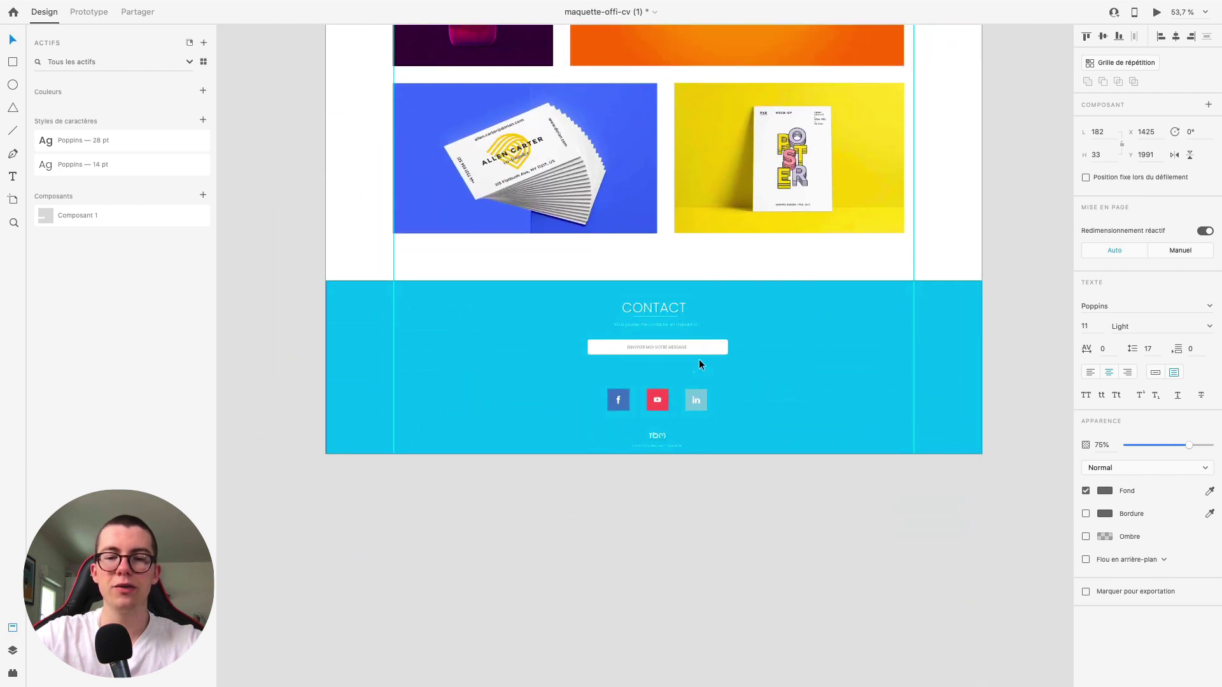
pyautogui.scroll(5, 655, 315)
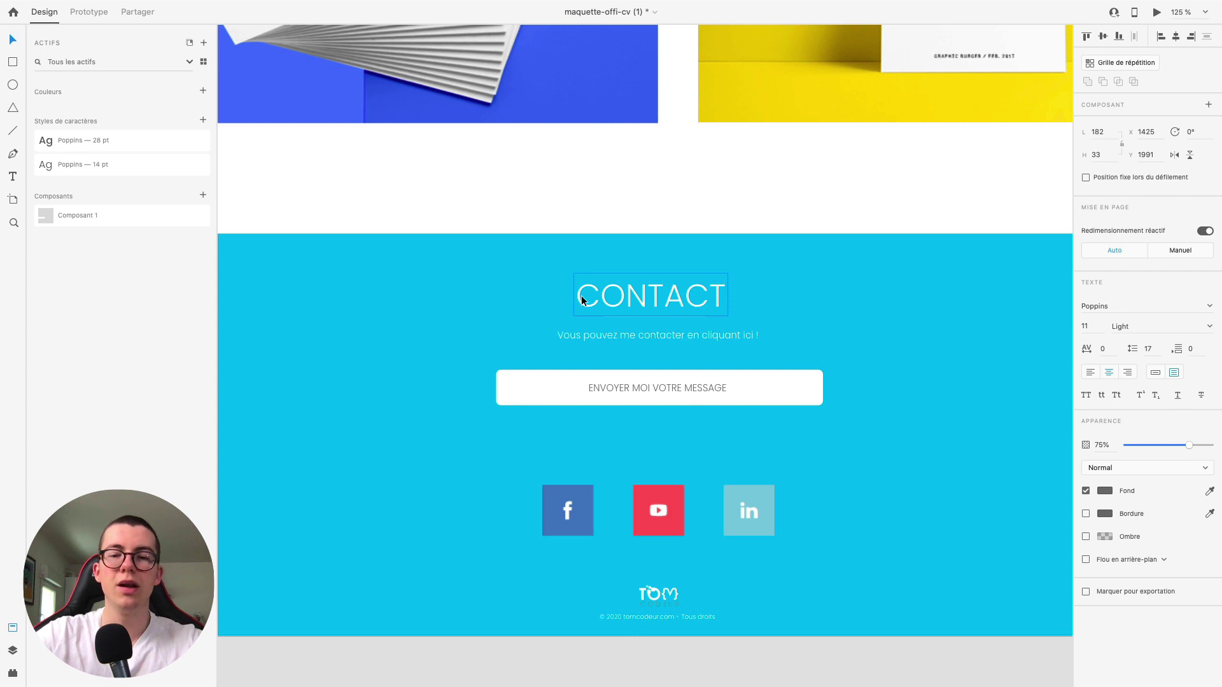
pyautogui.hscroll(3, 684, 357)
pyautogui.scroll(-2, 684, 357)
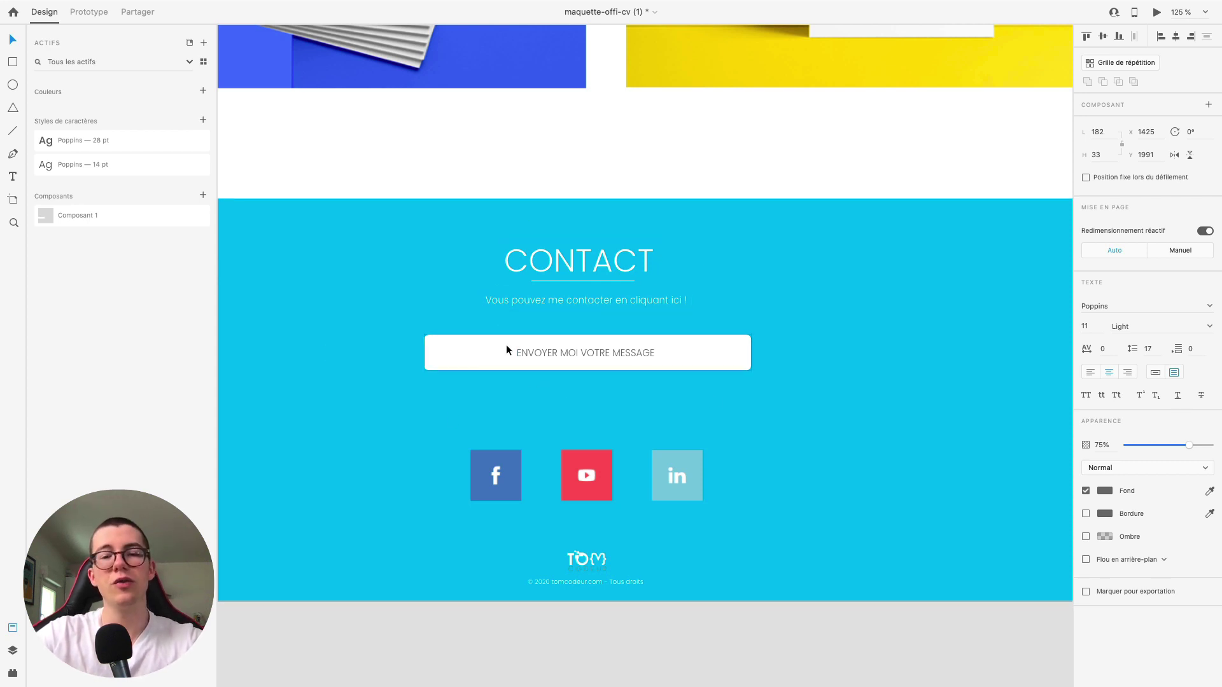
pyautogui.scroll(2, 577, 363)
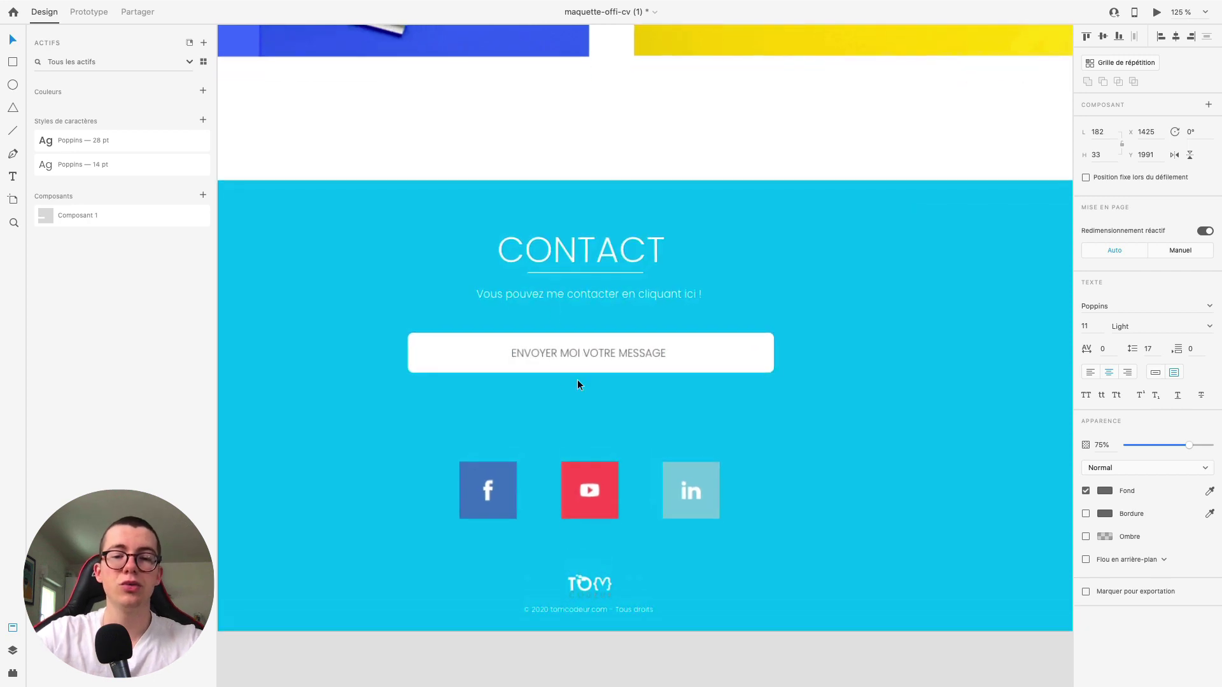
# Undo the stray change to the CONTACT section and lock its blue background rectangle in place.
pyautogui.doubleClick(623, 346)
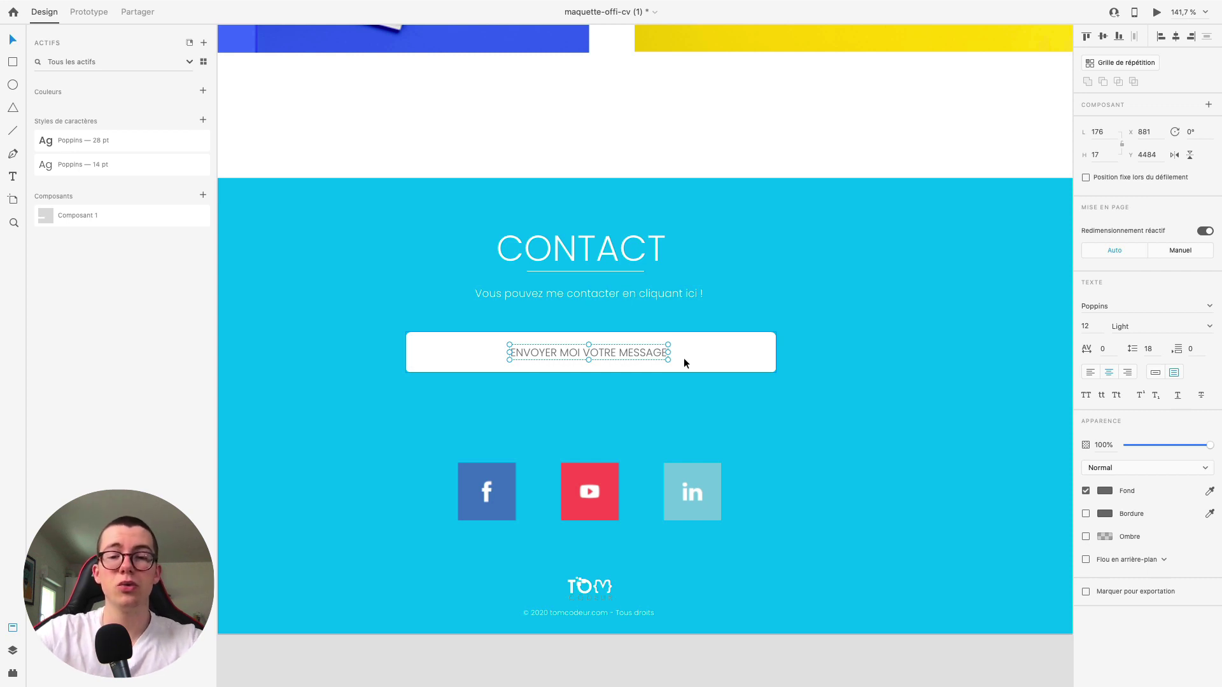
pyautogui.scroll(-5, 623, 347)
pyautogui.click(666, 361)
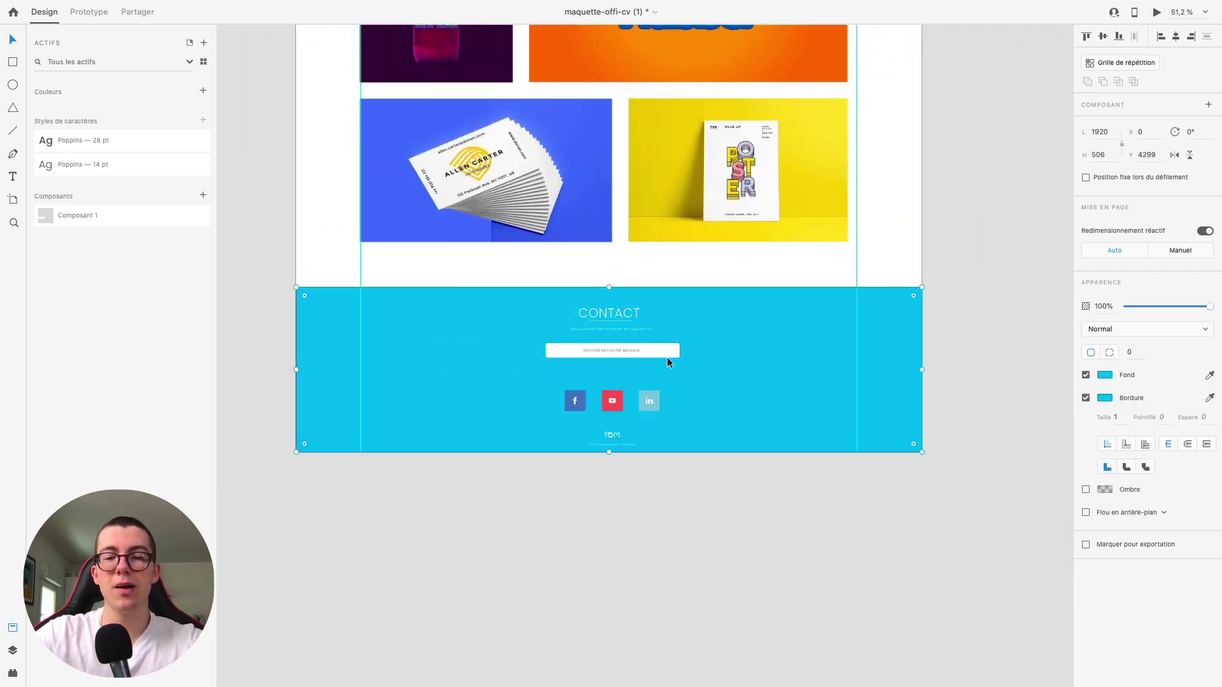
pyautogui.scroll(5, 598, 328)
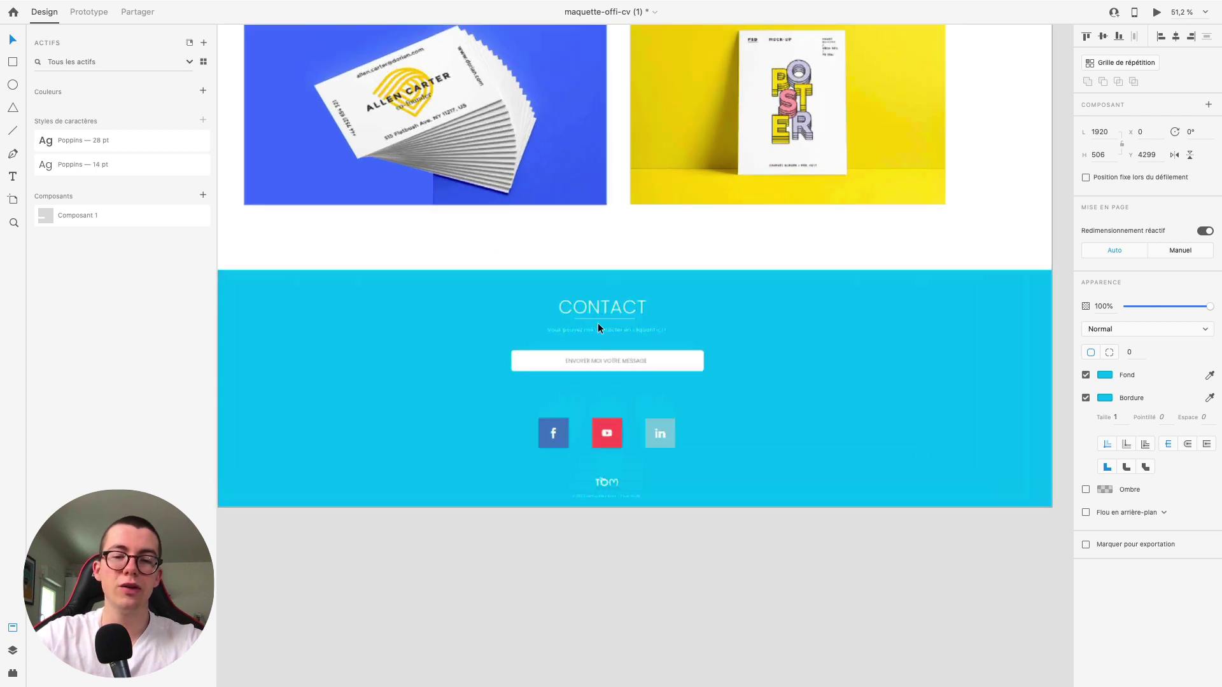
pyautogui.scroll(1, 567, 327)
pyautogui.scroll(-1, 596, 388)
pyautogui.moveTo(715, 403); pyautogui.dragTo(636, 373)
pyautogui.press('super+z')
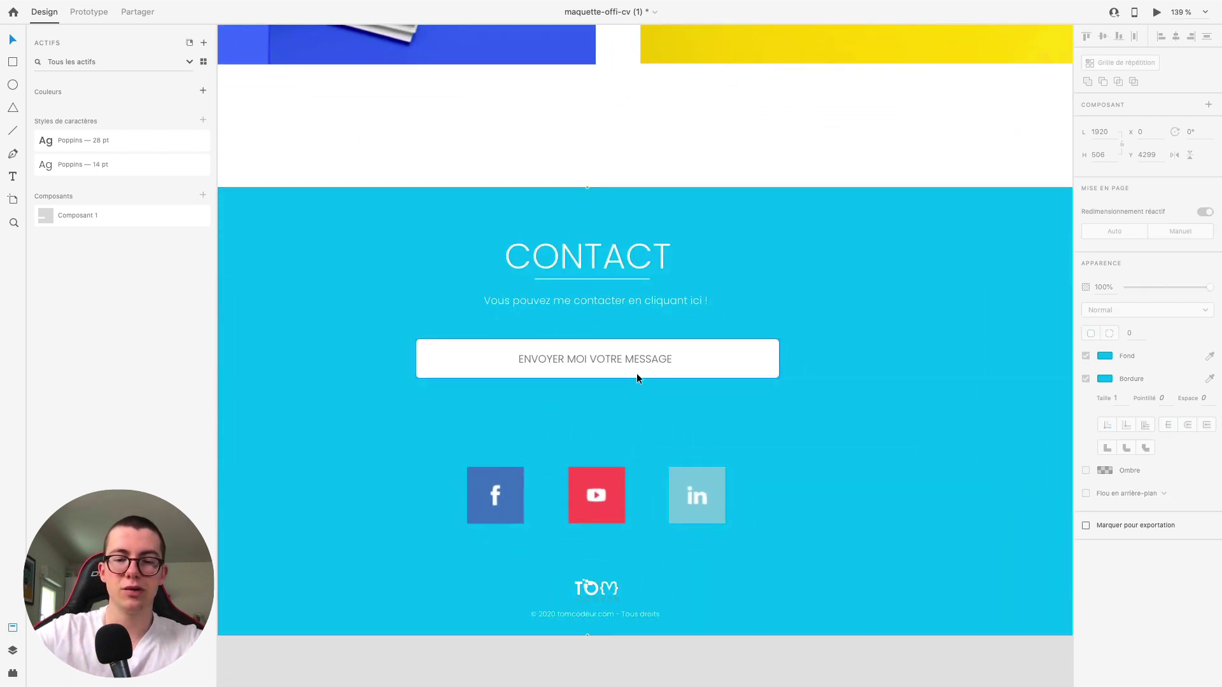
# Duplicate the ENVOYER MOI VOTRE MESSAGE button just below itself and enlarge the upper white box to 70 px high.
pyautogui.moveTo(708, 417); pyautogui.dragTo(471, 300)
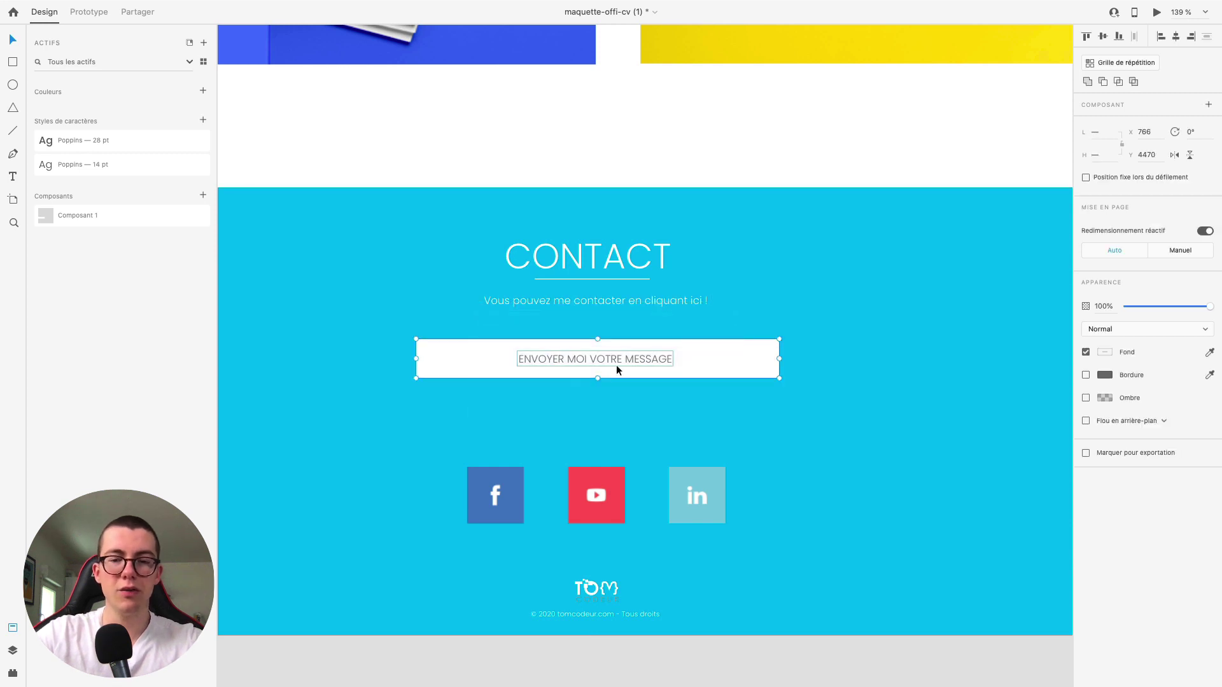
pyautogui.moveTo(616, 366); pyautogui.dragTo(596, 387)
pyautogui.click(613, 373)
pyautogui.click(599, 360)
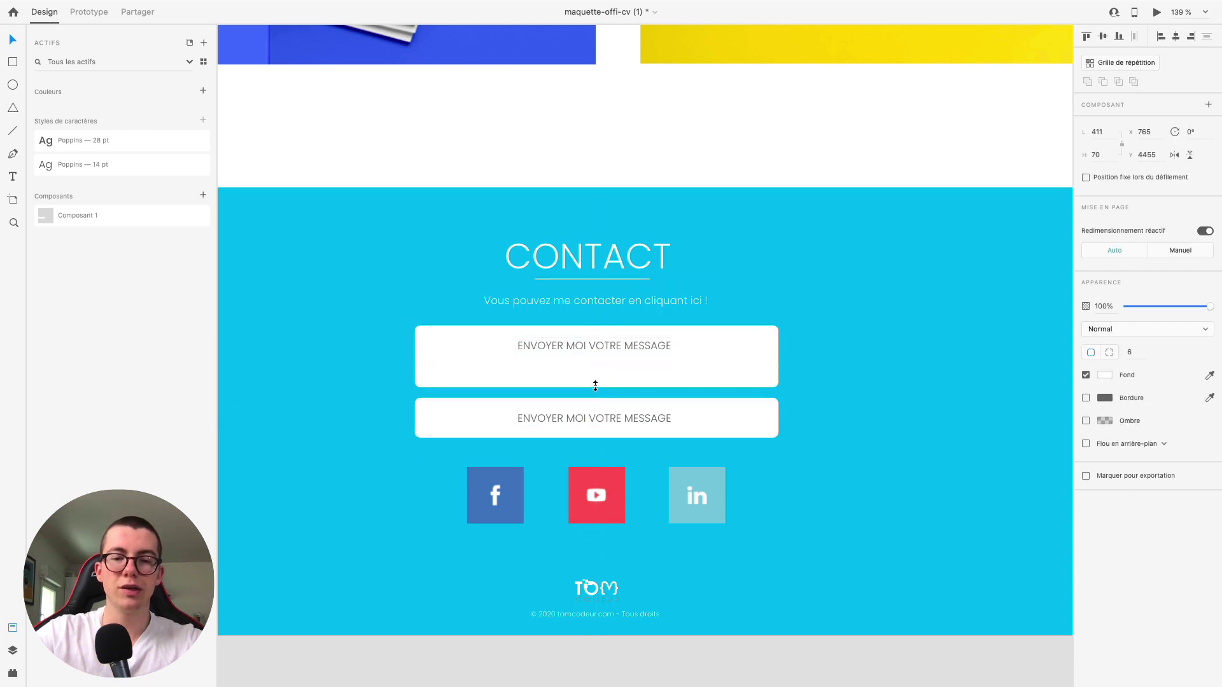
# Replace the upper box's label with "Votre message", make it auto-width text and move it to the box's top-left corner.
pyautogui.doubleClick(606, 346)
pyautogui.write('V')
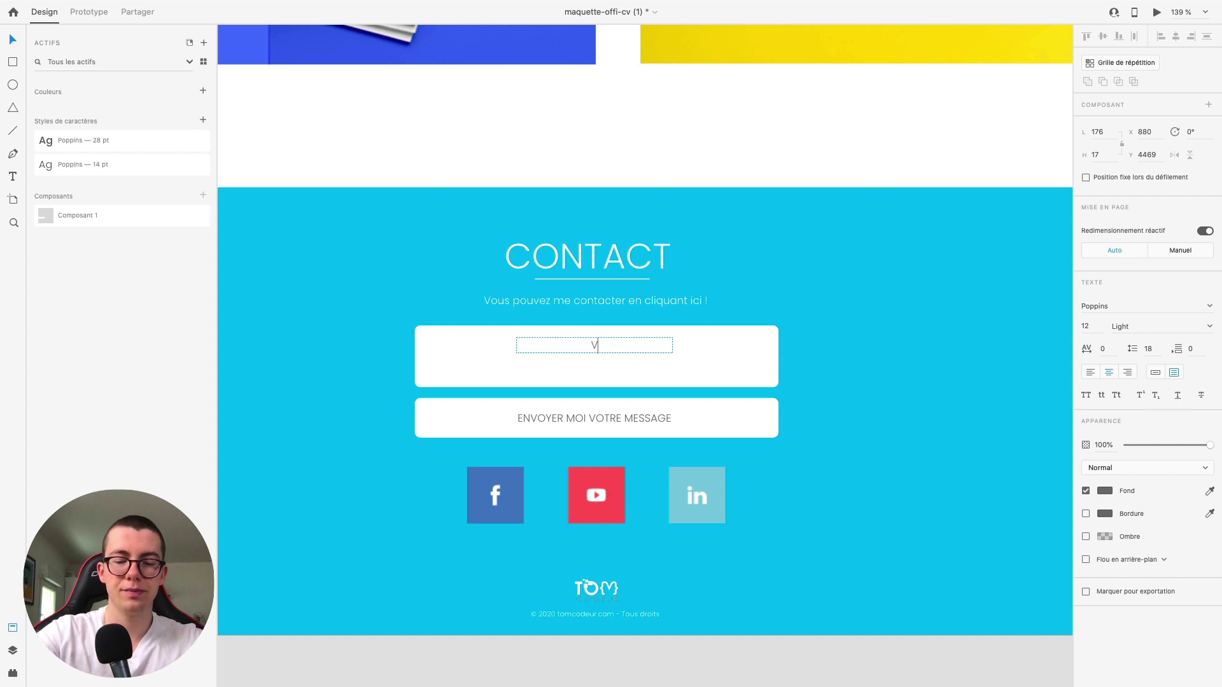
pyautogui.write('otre message')
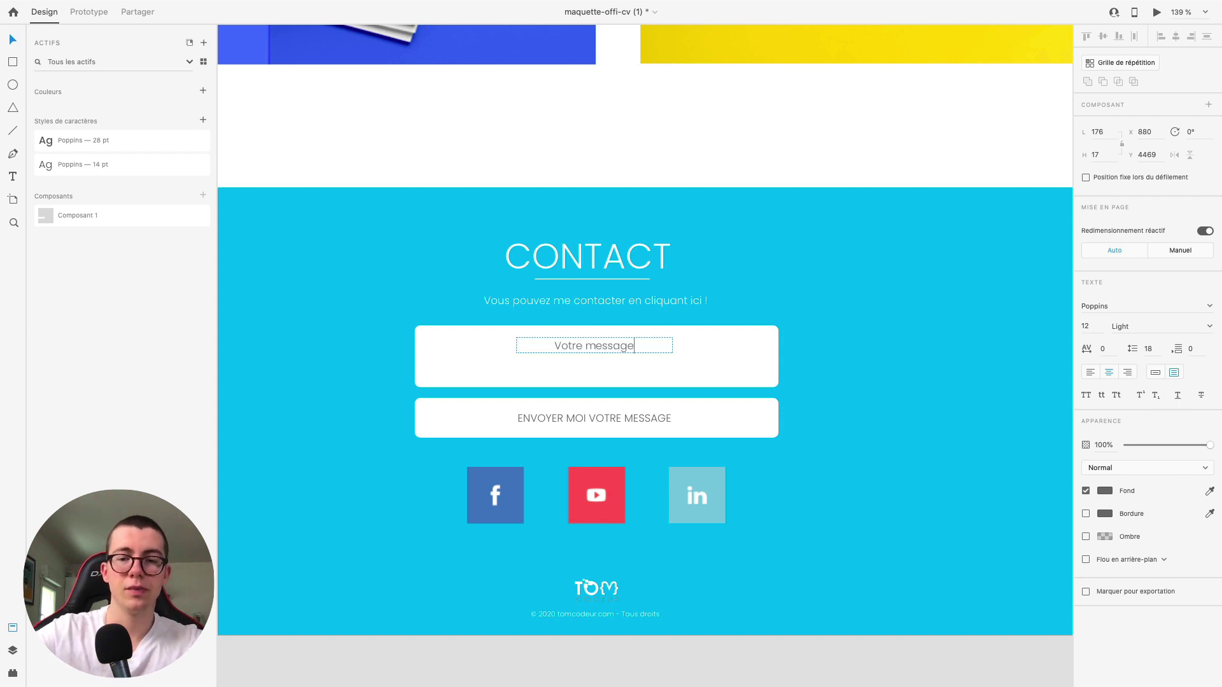
pyautogui.press('Escape')
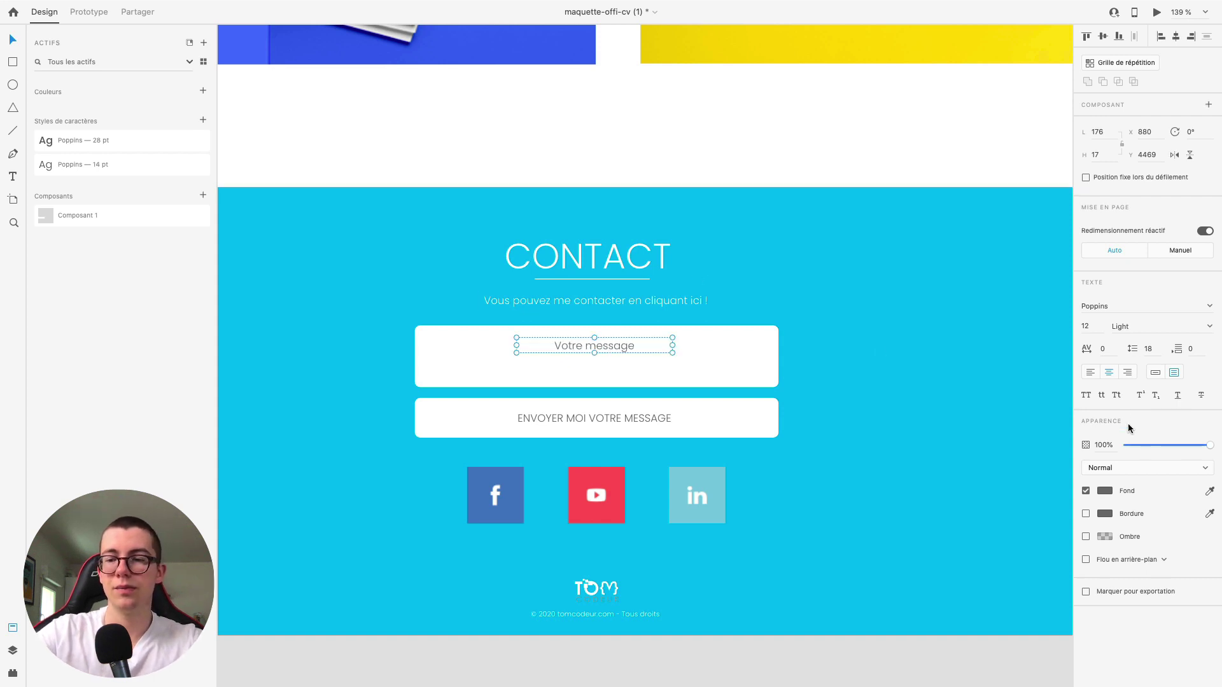
pyautogui.click(1153, 372)
pyautogui.moveTo(621, 344); pyautogui.dragTo(498, 342)
# Lower the message box's opacity so the blue background shows through, and recolour its "Votre message" text white.
pyautogui.click(670, 375)
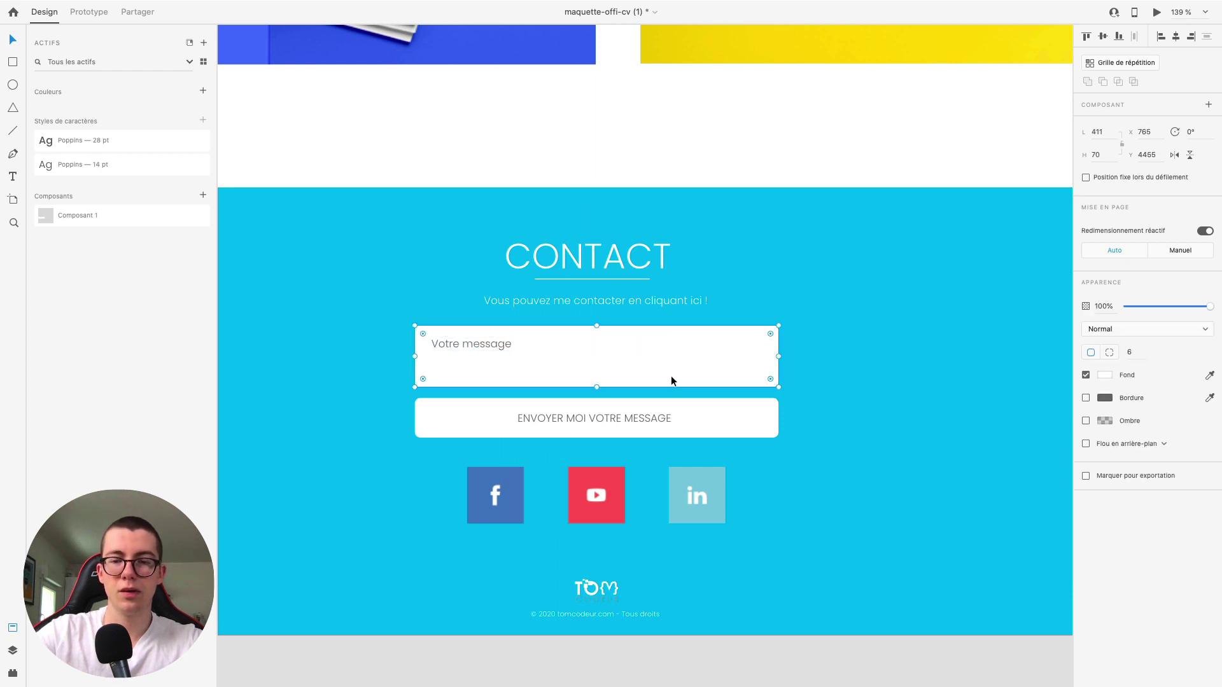
pyautogui.moveTo(1148, 307); pyautogui.dragTo(1149, 310)
pyautogui.click(472, 339)
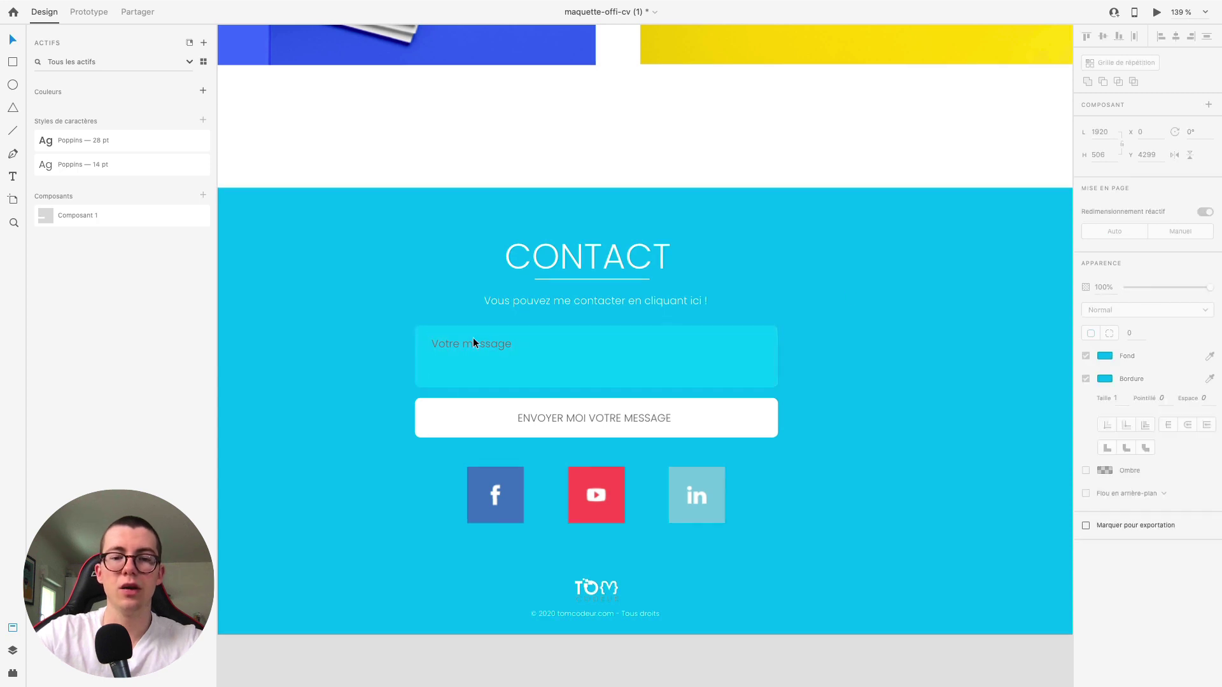
pyautogui.scroll(-3, 464, 342)
pyautogui.doubleClick(475, 343)
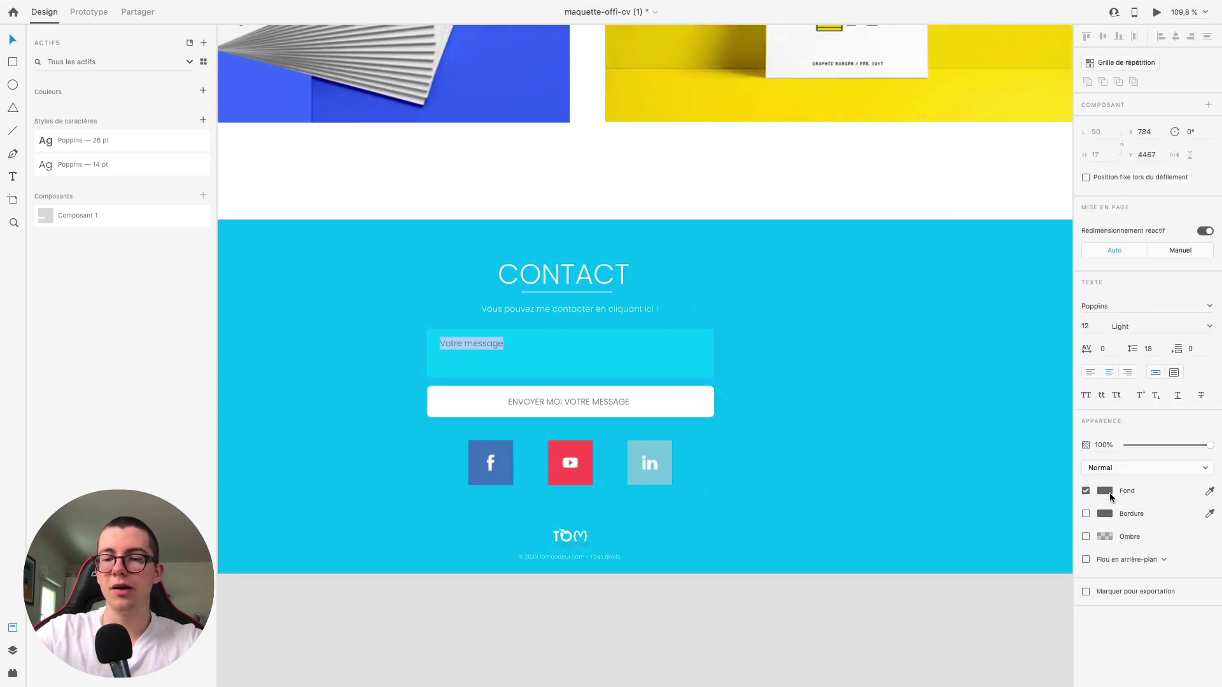
pyautogui.click(1107, 493)
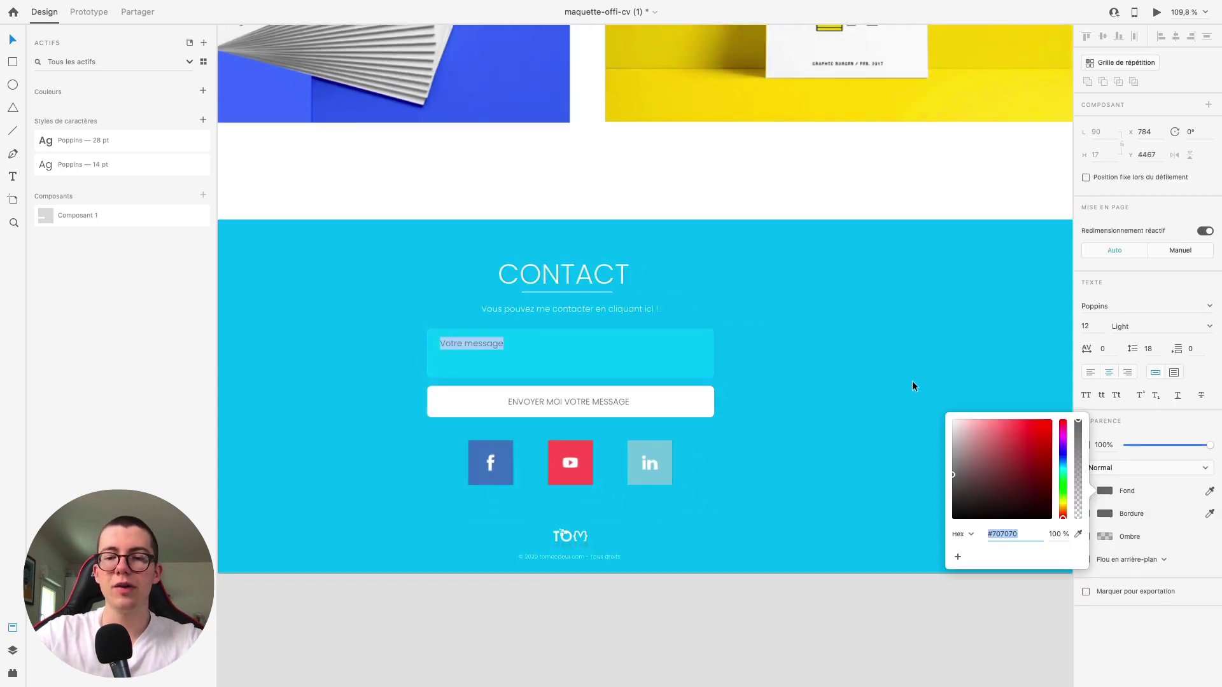
pyautogui.click(856, 372)
pyautogui.click(854, 352)
# Give the "Votre message" placeholder text a heavier Poppins weight than Light.
pyautogui.scroll(5, 494, 330)
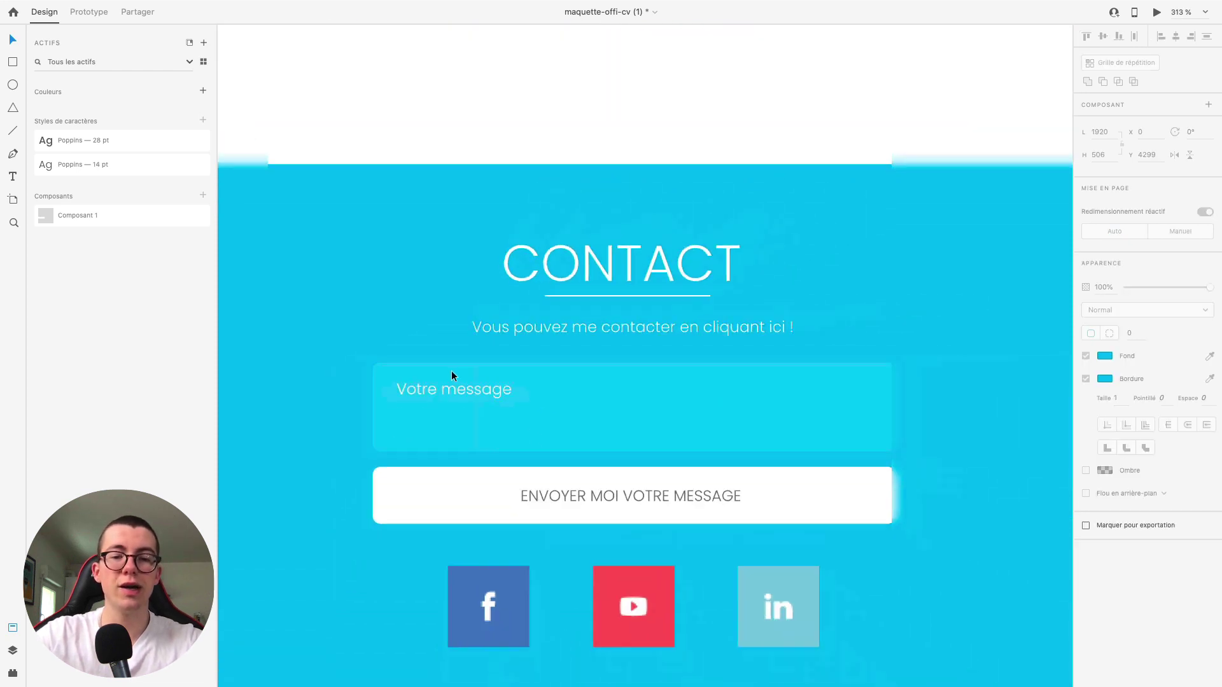
pyautogui.scroll(-3, 452, 370)
pyautogui.click(477, 388)
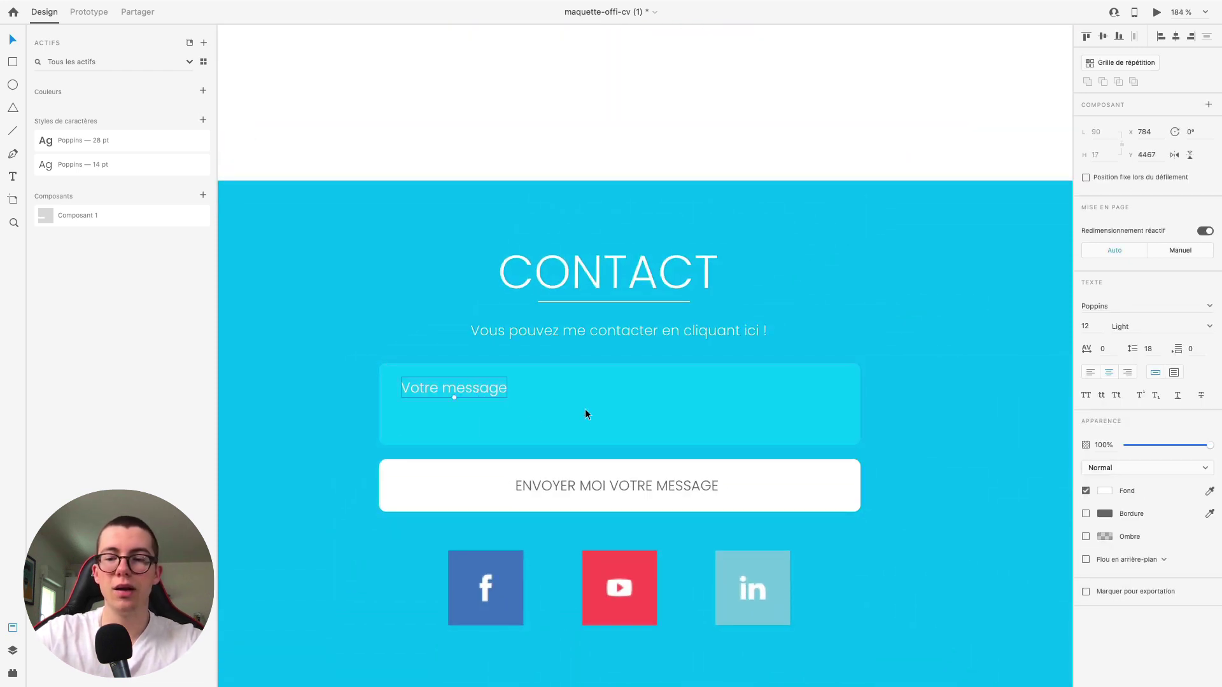
pyautogui.click(1209, 326)
pyautogui.click(1138, 431)
pyautogui.click(971, 330)
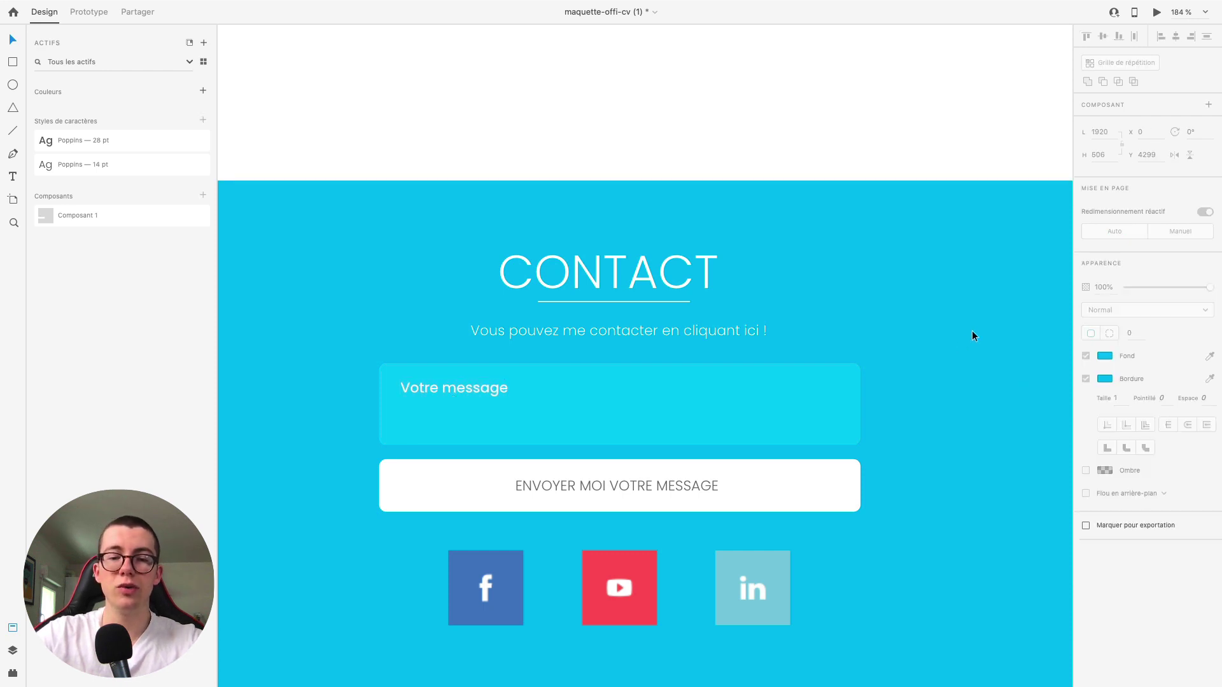
# Review the CONTACT section's message field, send button and social icons, both close up and at reduced scale.
pyautogui.scroll(-5, 972, 330)
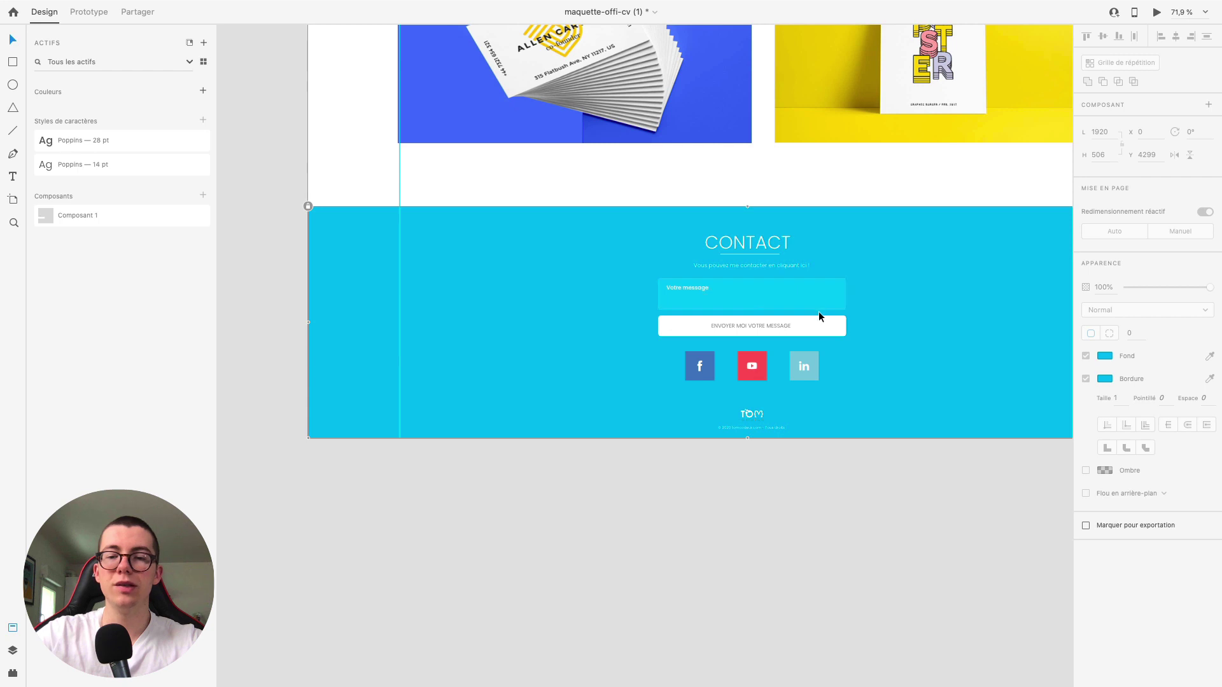
pyautogui.scroll(5, 815, 312)
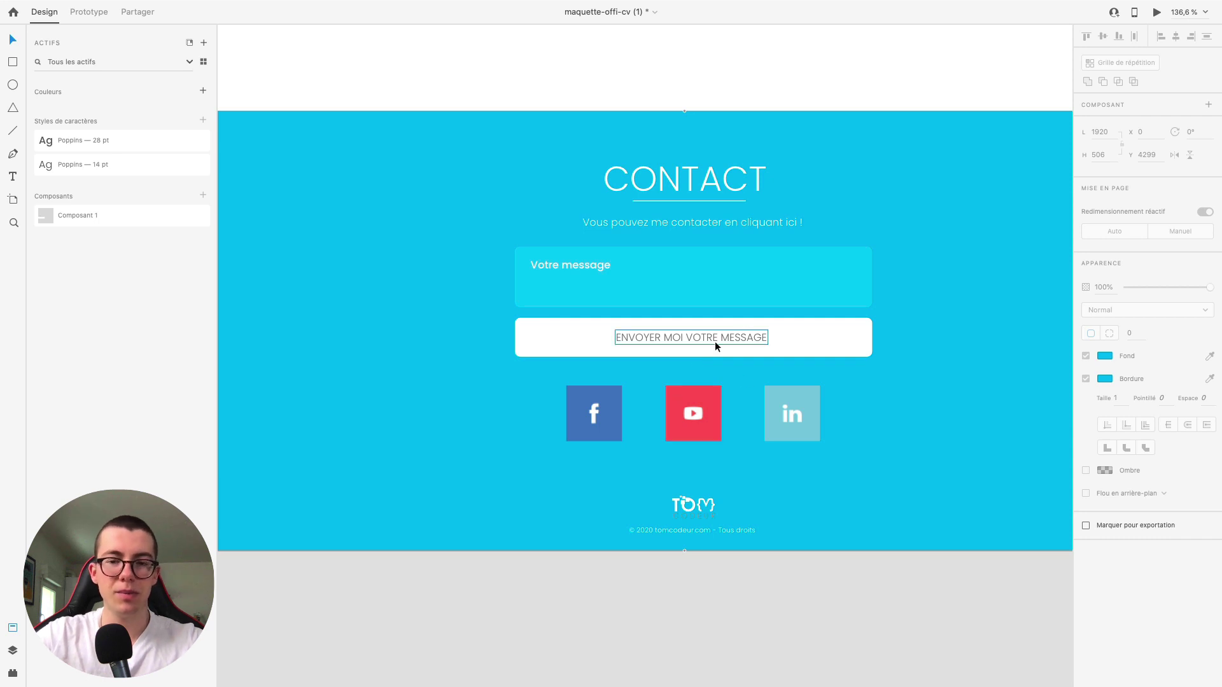
pyautogui.scroll(-5, 665, 300)
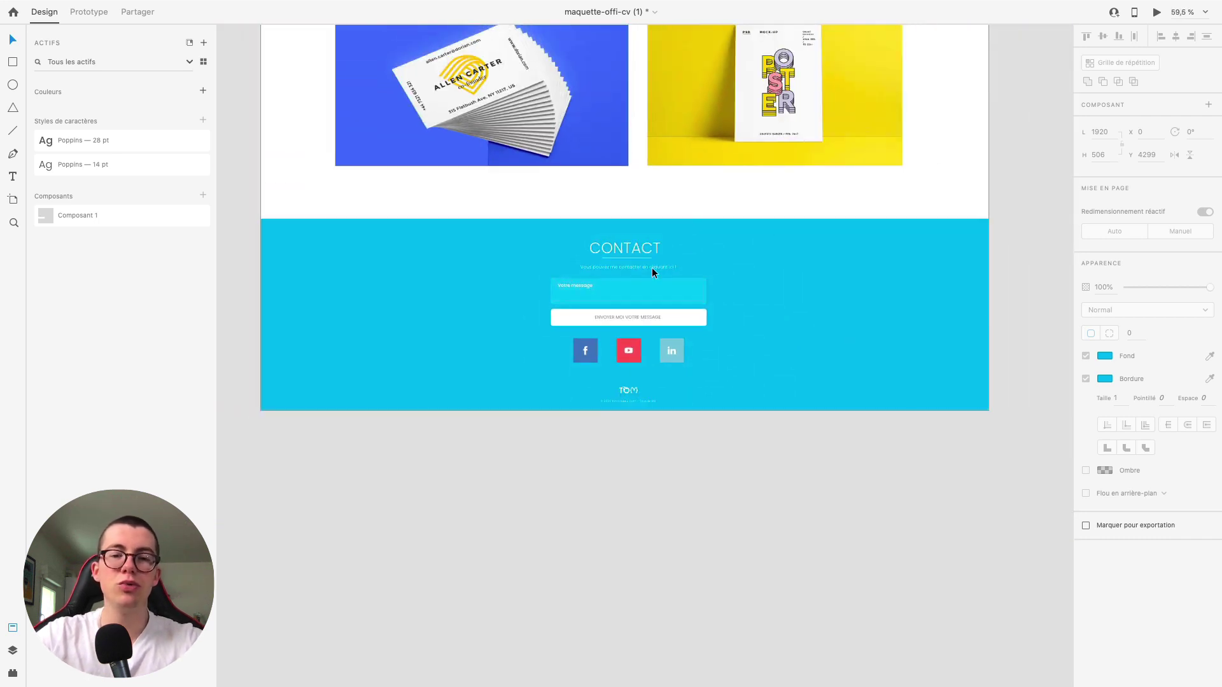
pyautogui.scroll(1, 636, 288)
pyautogui.scroll(5, 639, 306)
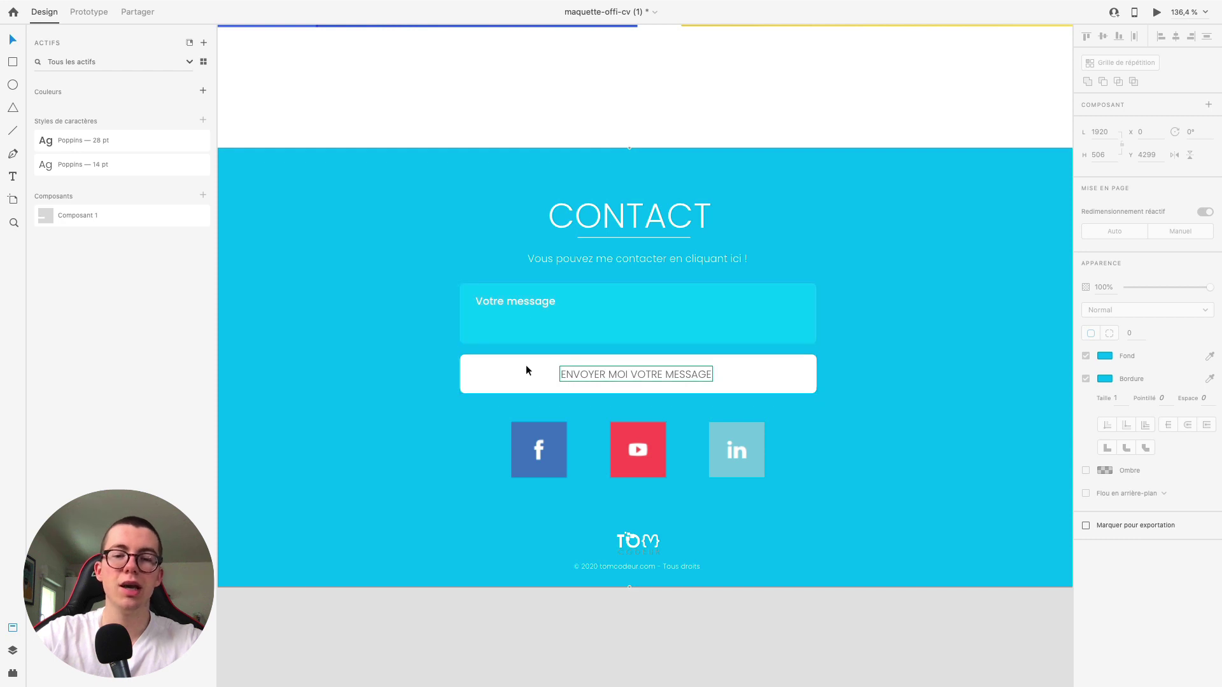
pyautogui.scroll(-7, 639, 388)
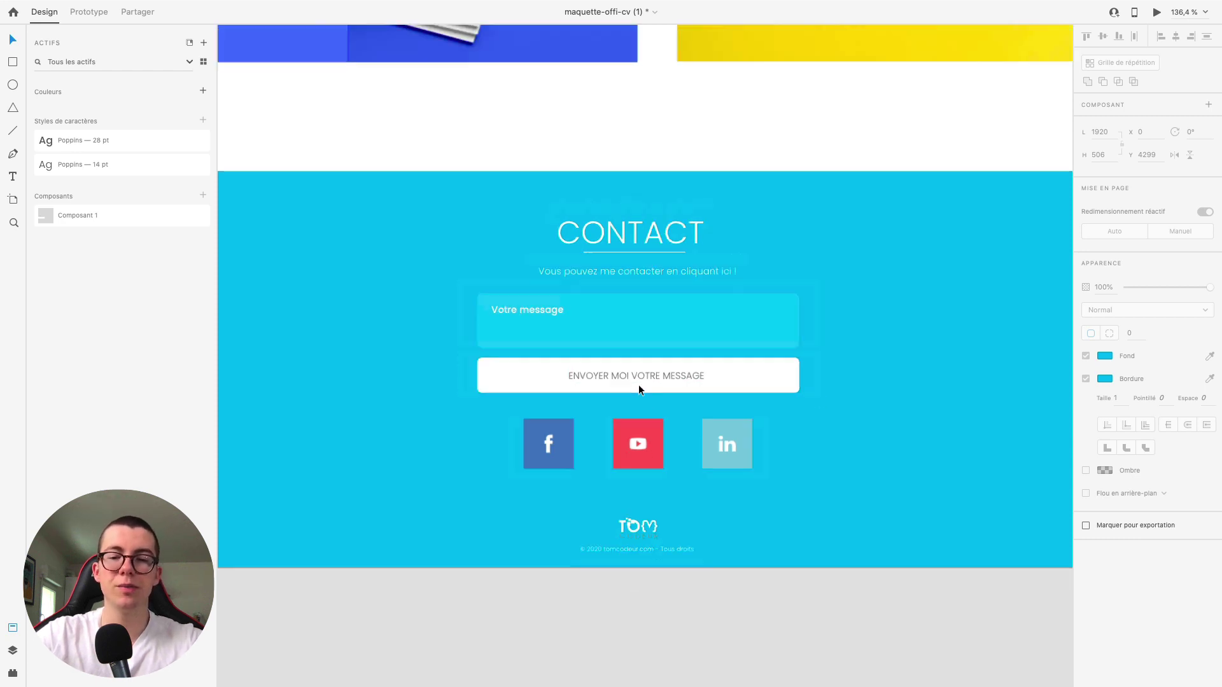
# Review the whole page's layout and guide alignment, from the portfolio and experience cards up to the header and A PROPOS section.
pyautogui.scroll(5, 638, 384)
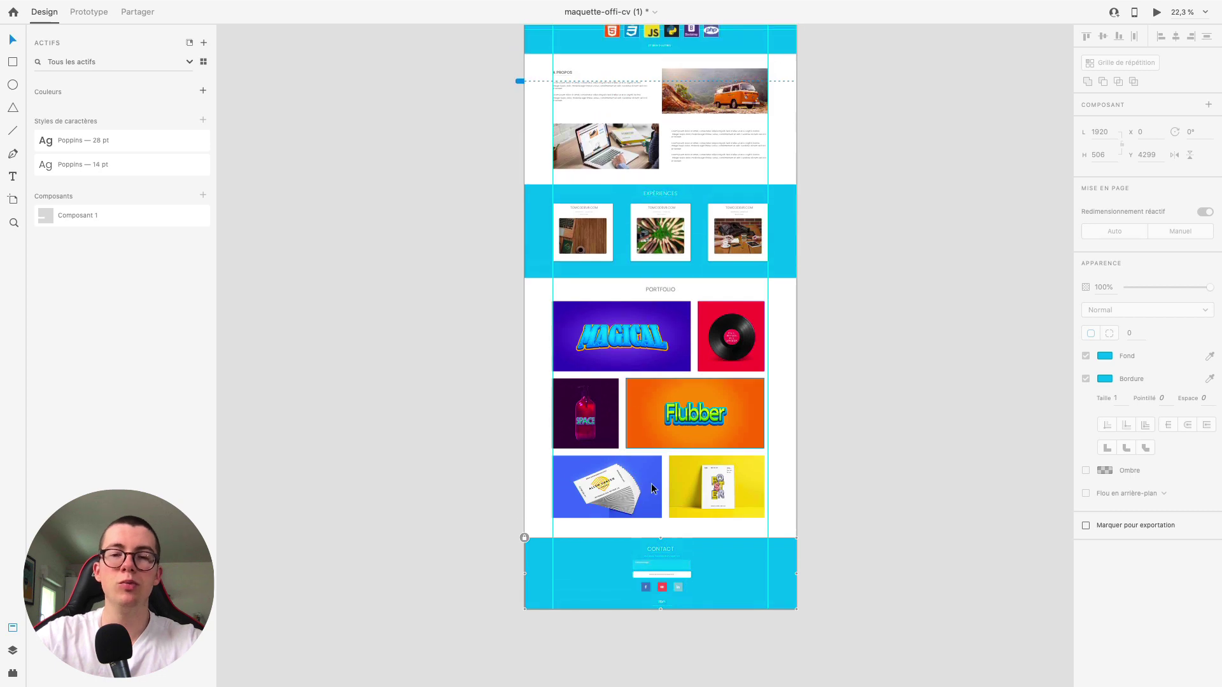
pyautogui.scroll(5, 692, 271)
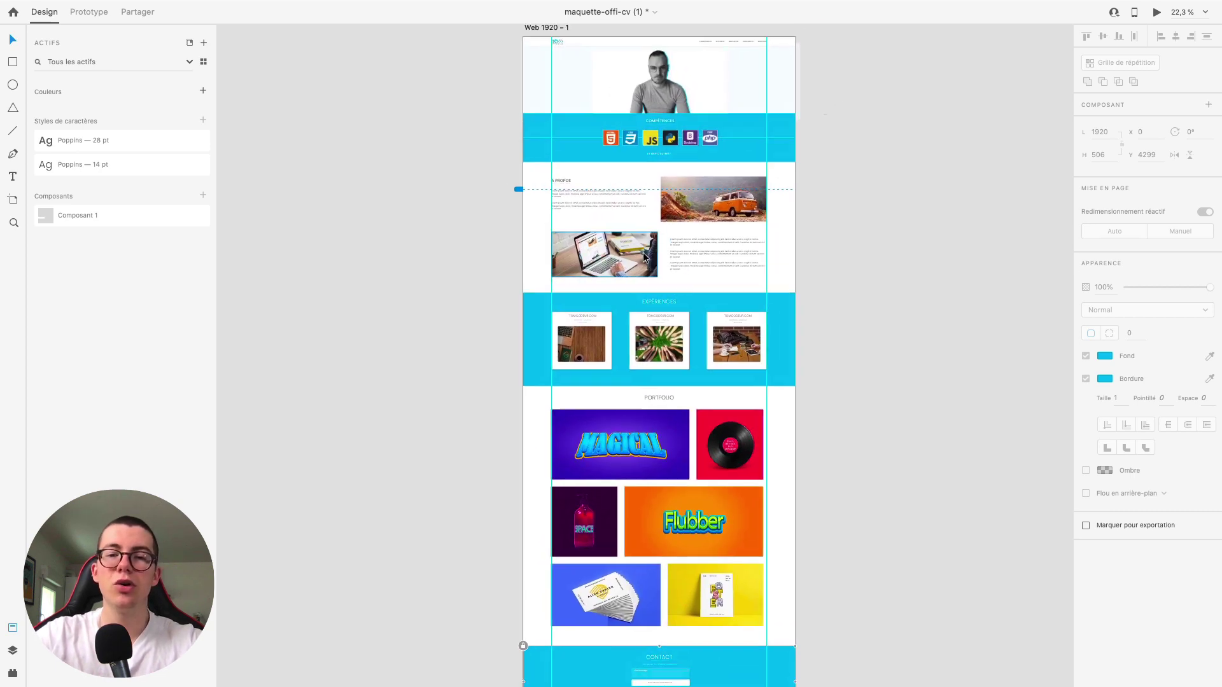
pyautogui.scroll(3, 675, 159)
pyautogui.scroll(3, 674, 159)
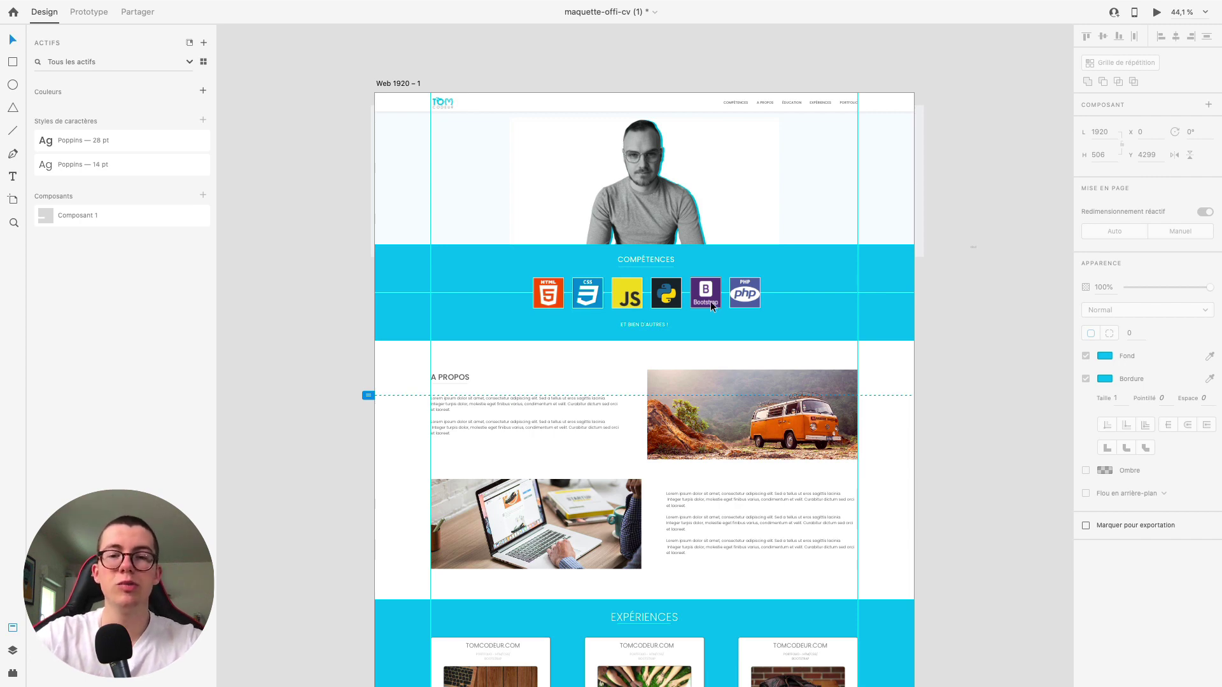
pyautogui.scroll(3, 710, 300)
pyautogui.scroll(-4, 715, 355)
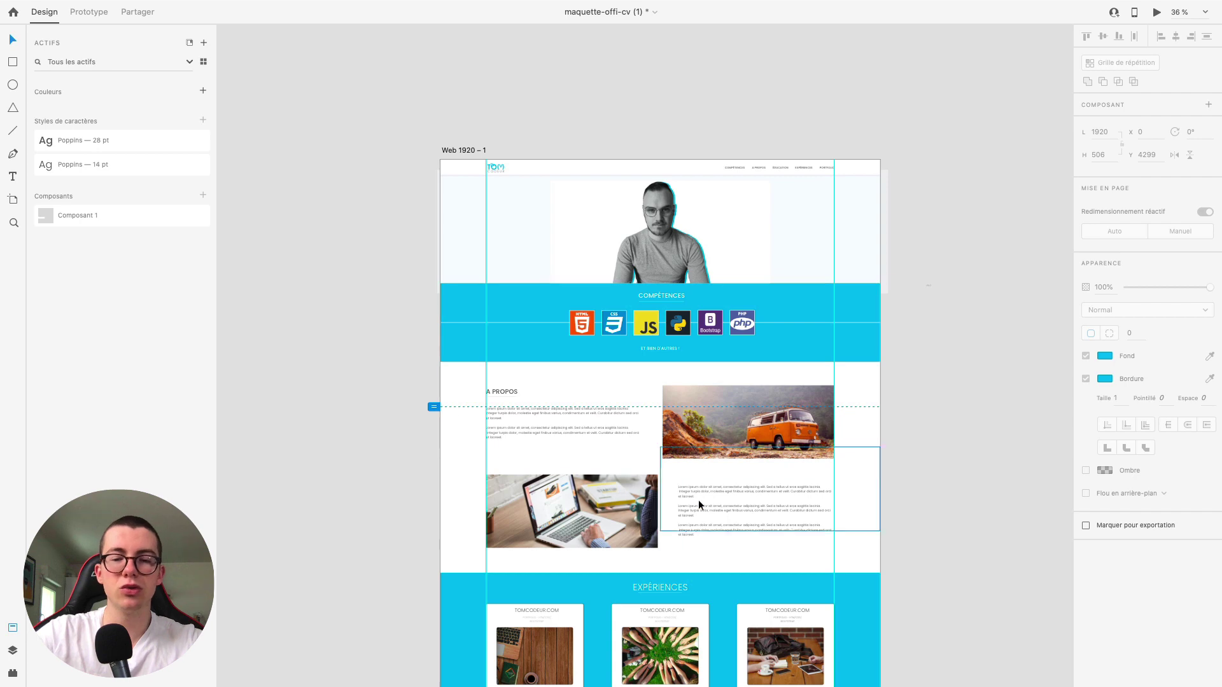
pyautogui.scroll(-5, 716, 433)
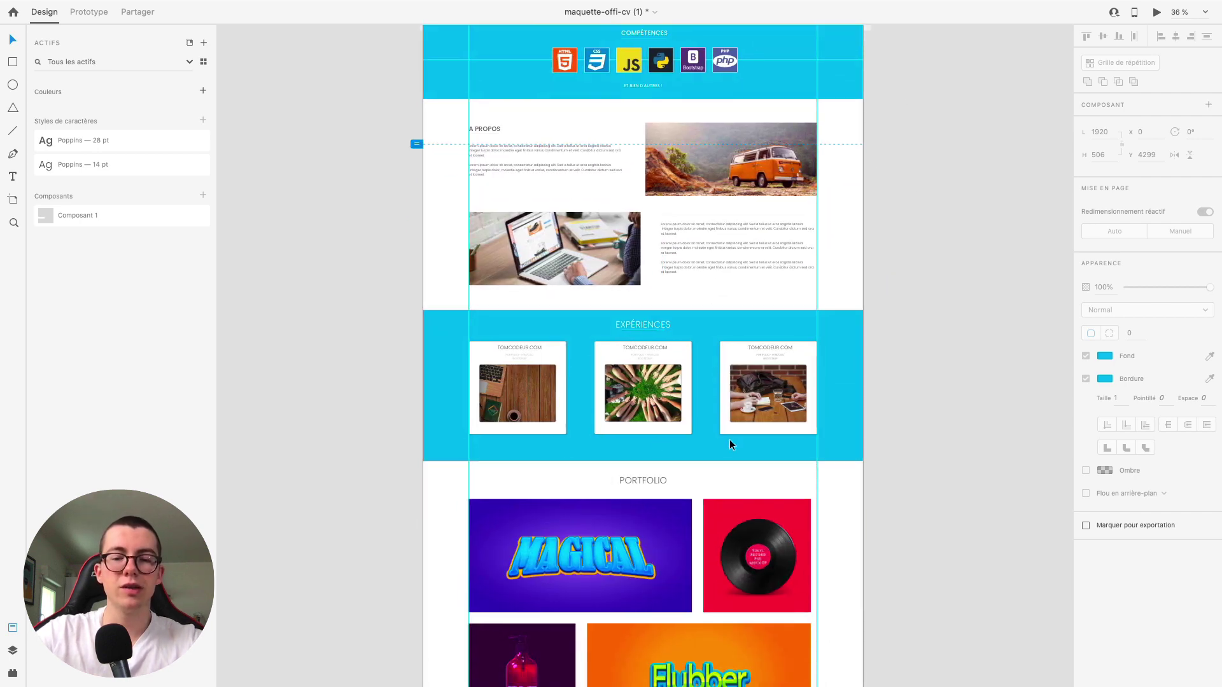
pyautogui.scroll(-1, 730, 439)
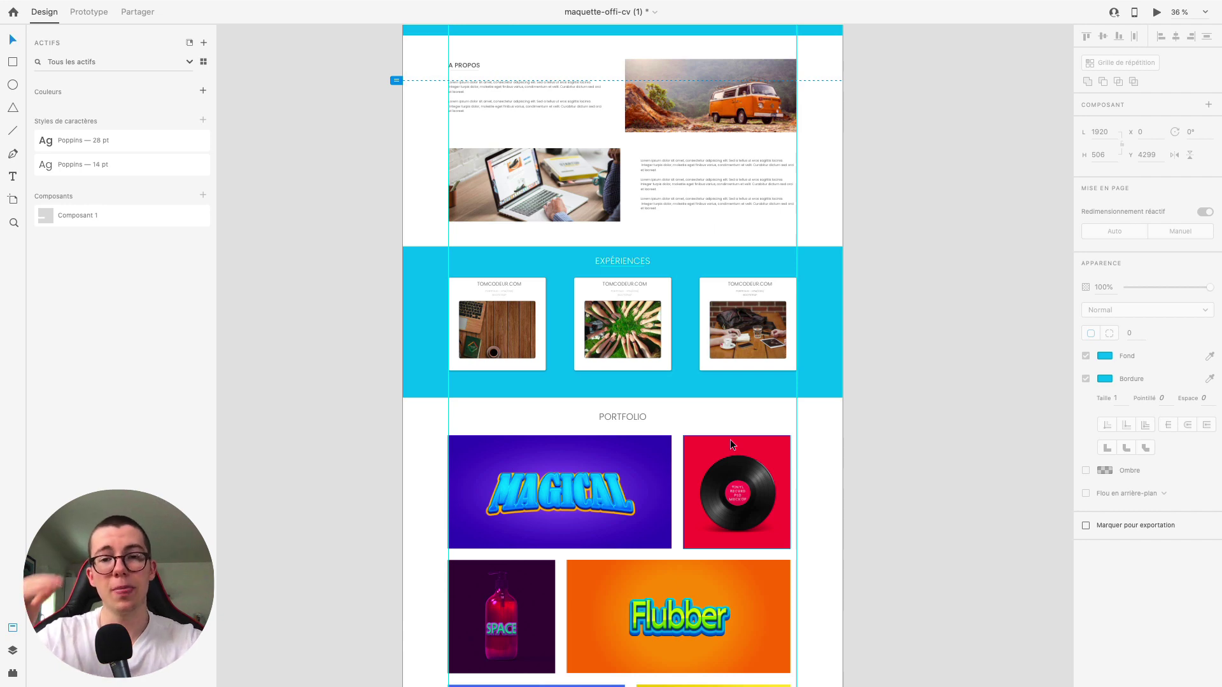
pyautogui.scroll(1, 731, 444)
pyautogui.scroll(5, 730, 439)
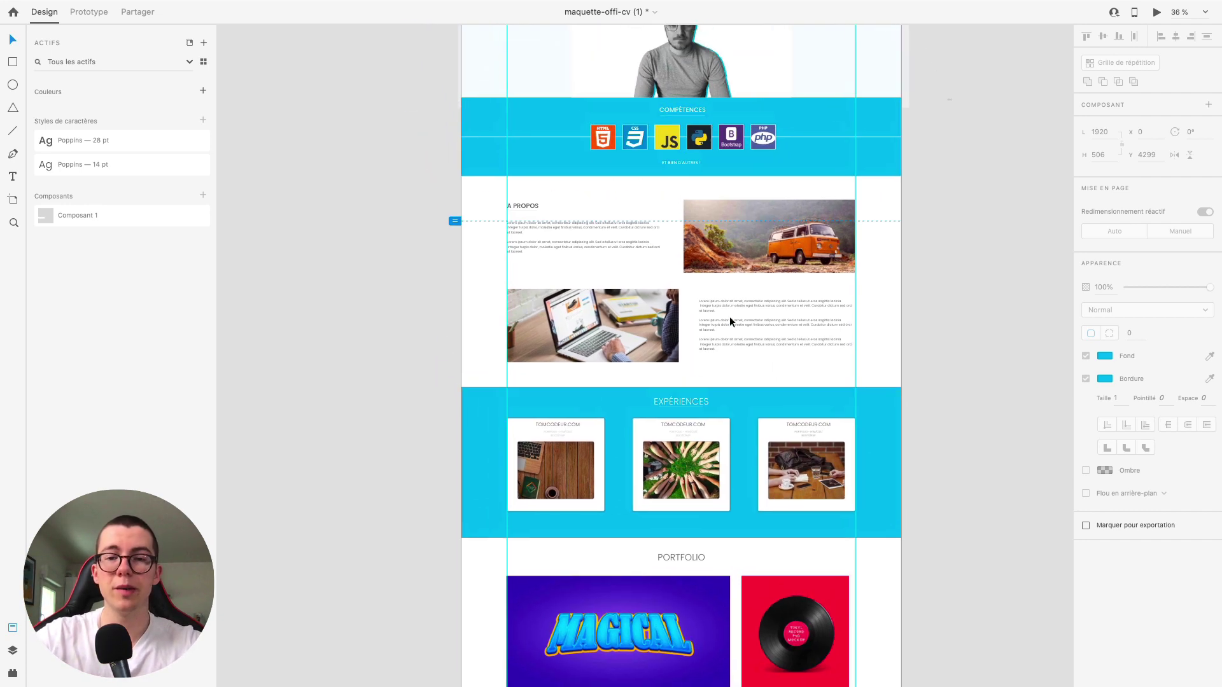
pyautogui.scroll(2, 757, 94)
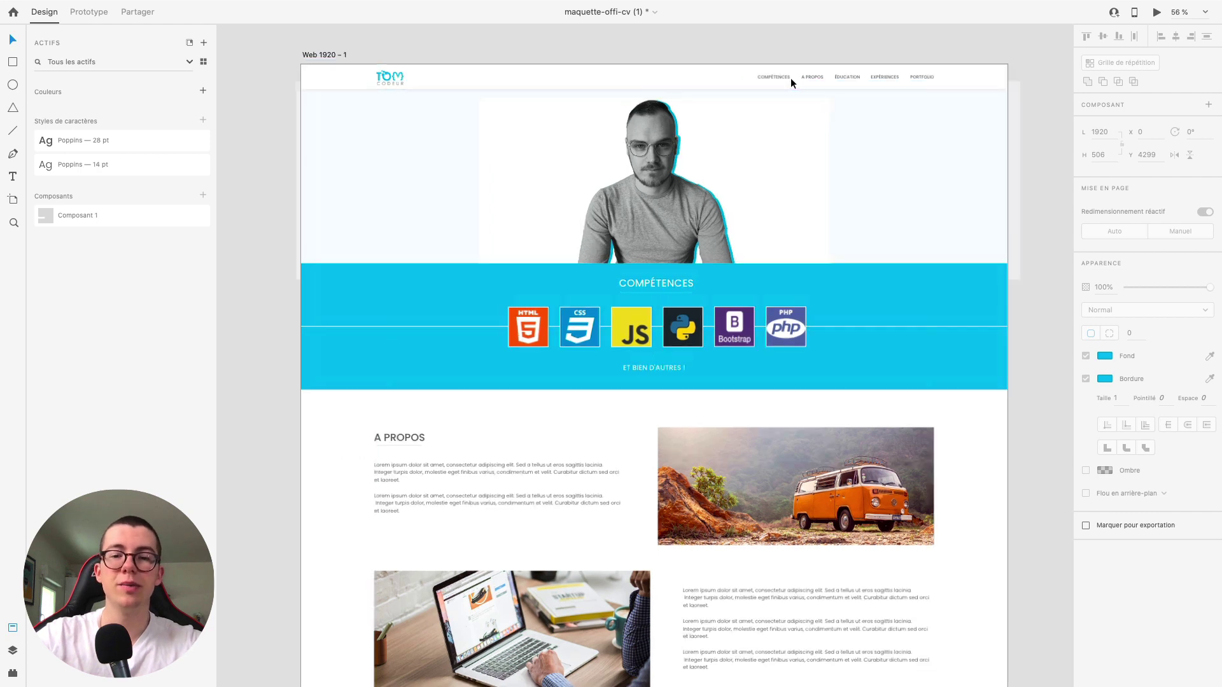
pyautogui.scroll(2, 790, 77)
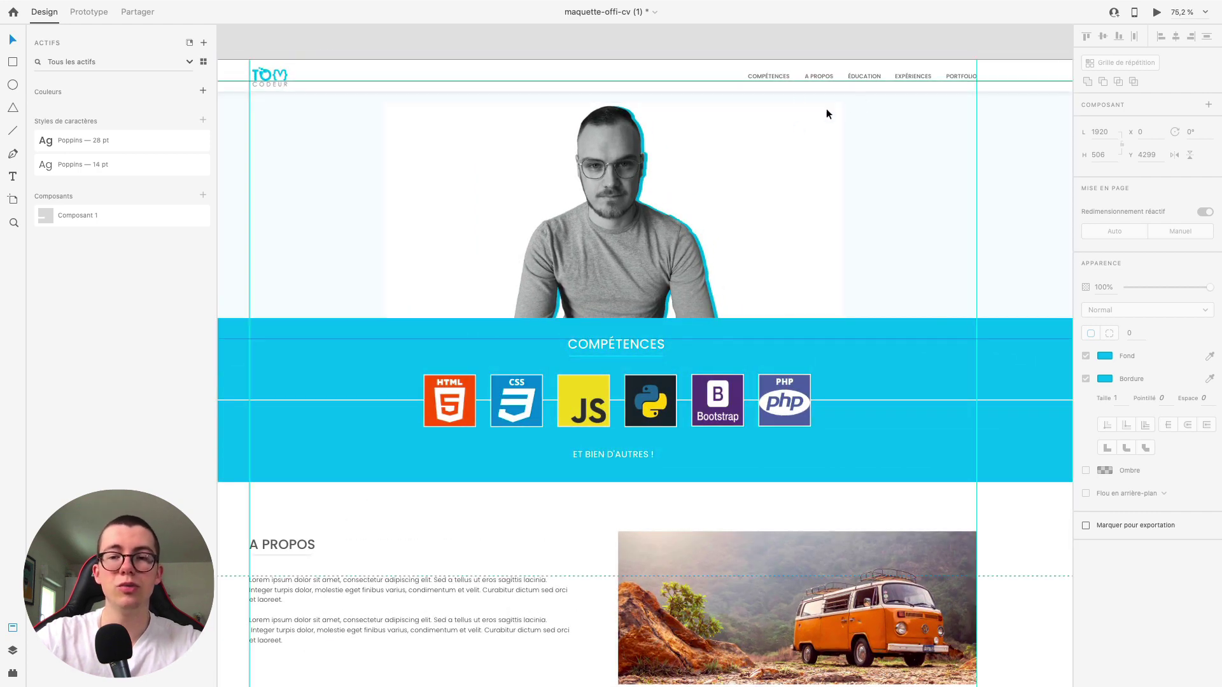
pyautogui.scroll(-5, 688, 343)
pyautogui.hscroll(-1, 690, 343)
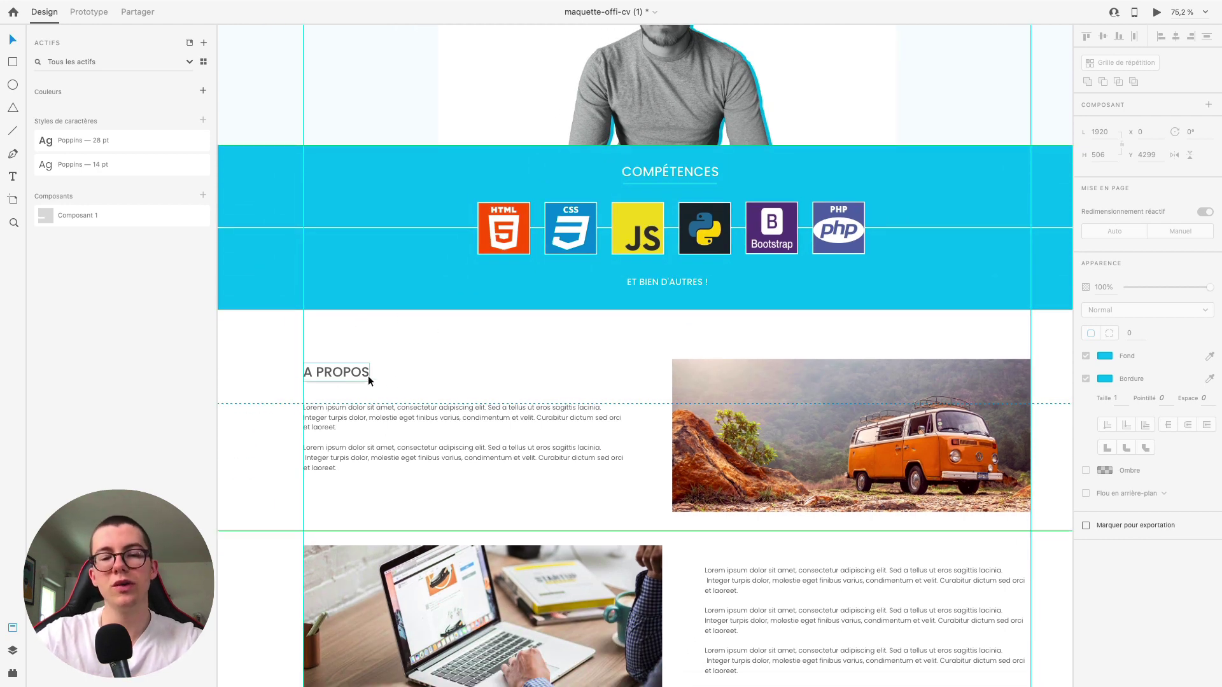
# Reduce the A PROPOS heading inside the component to 21 pt.
pyautogui.click(349, 373)
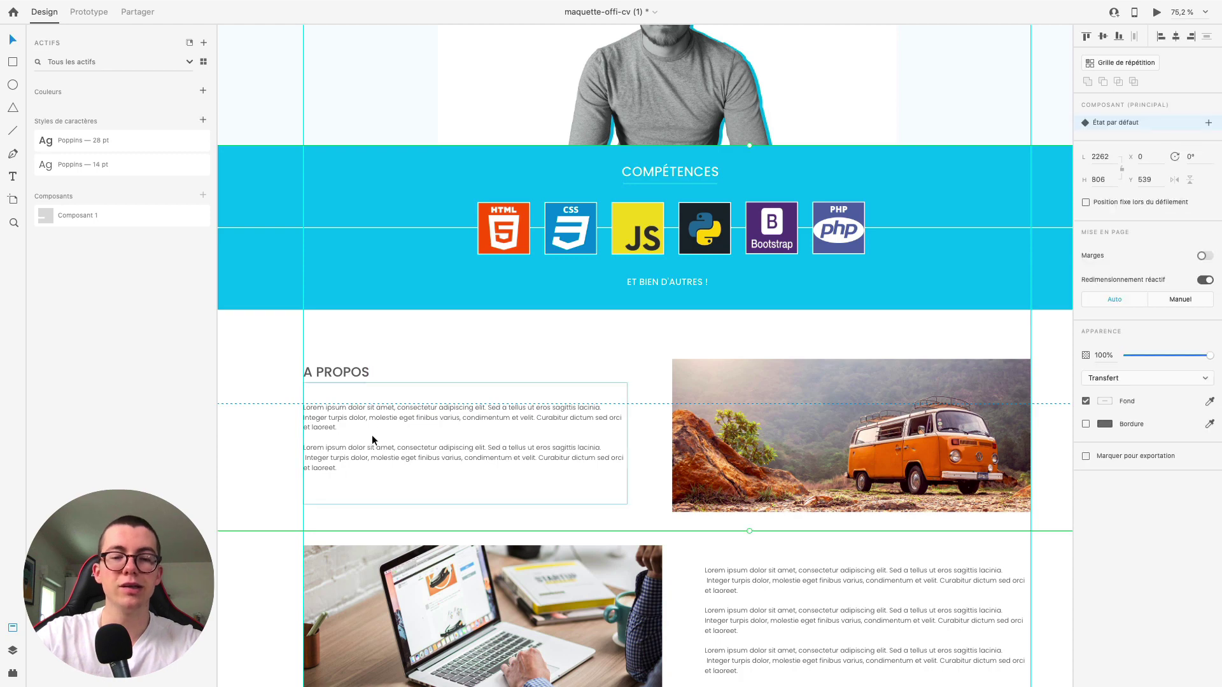
pyautogui.scroll(5, 372, 441)
pyautogui.hscroll(-3, 356, 421)
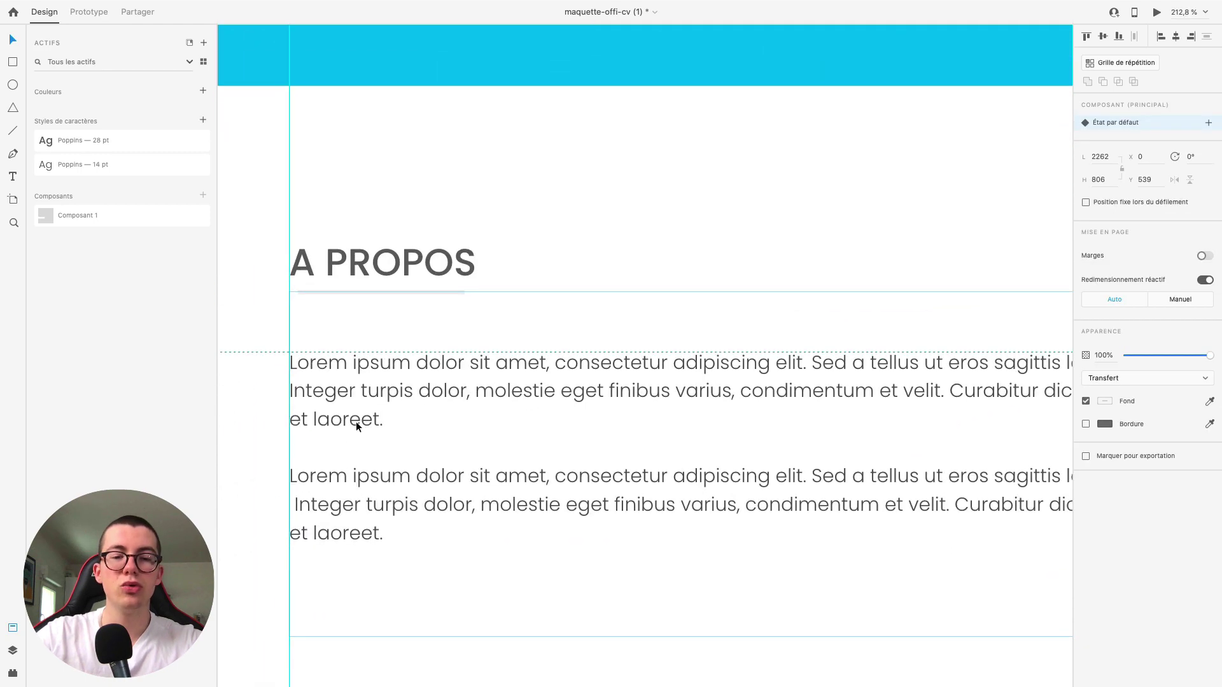
pyautogui.doubleClick(419, 264)
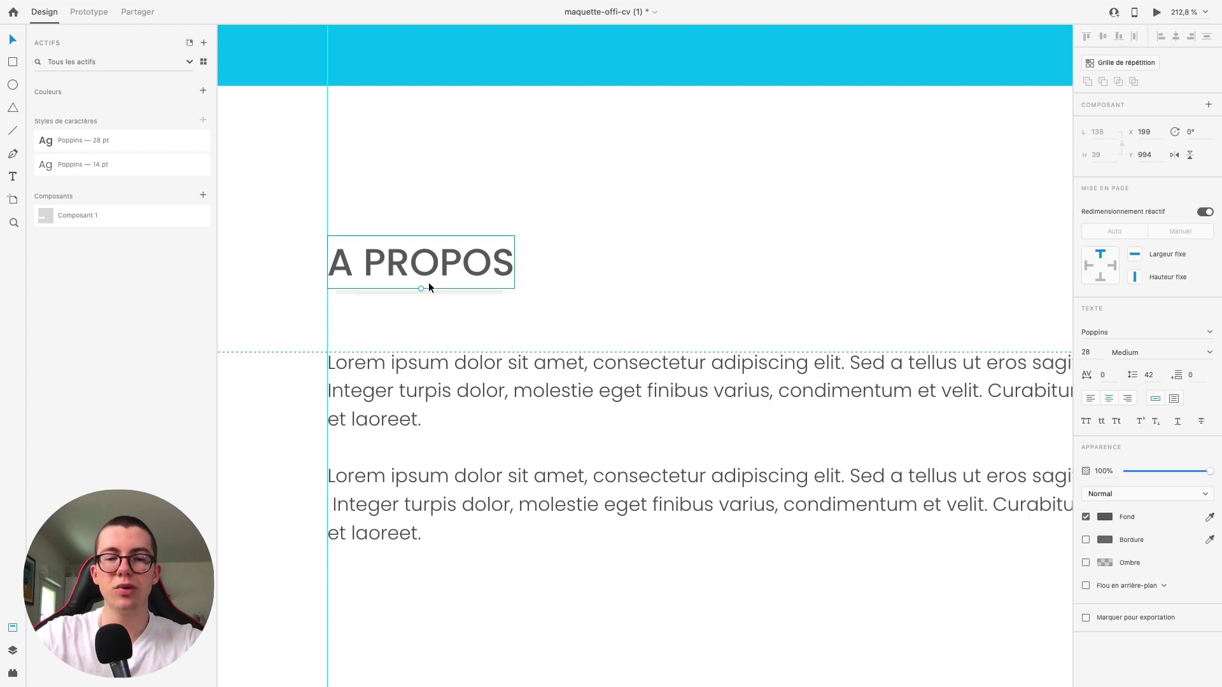
pyautogui.moveTo(429, 286); pyautogui.dragTo(421, 276)
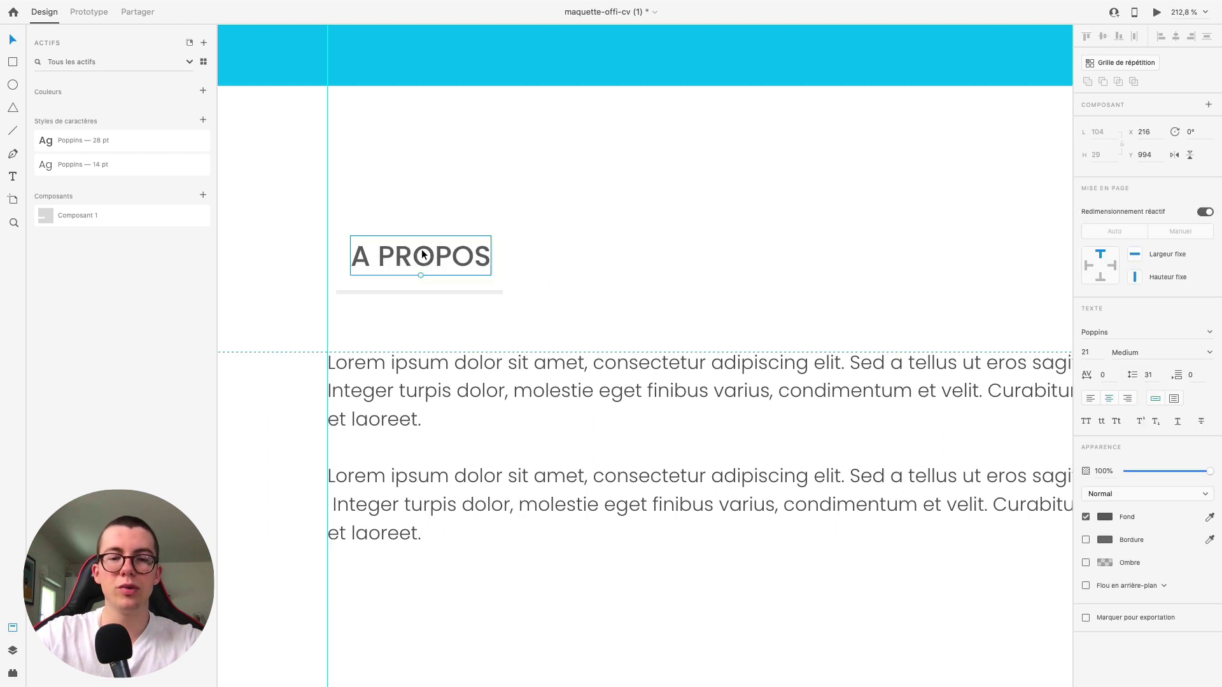
# Align the A PROPOS underline, heading and paragraph text with the vertical guide at the page's left content edge.
pyautogui.click(422, 290)
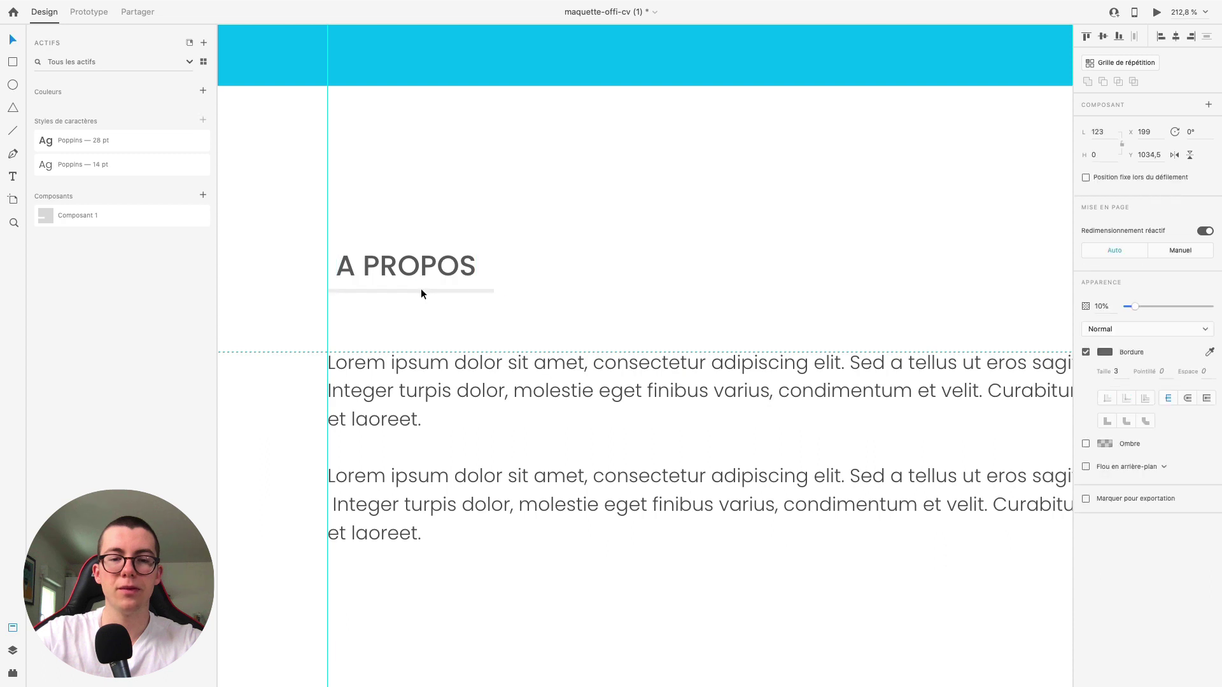
pyautogui.press('Escape')
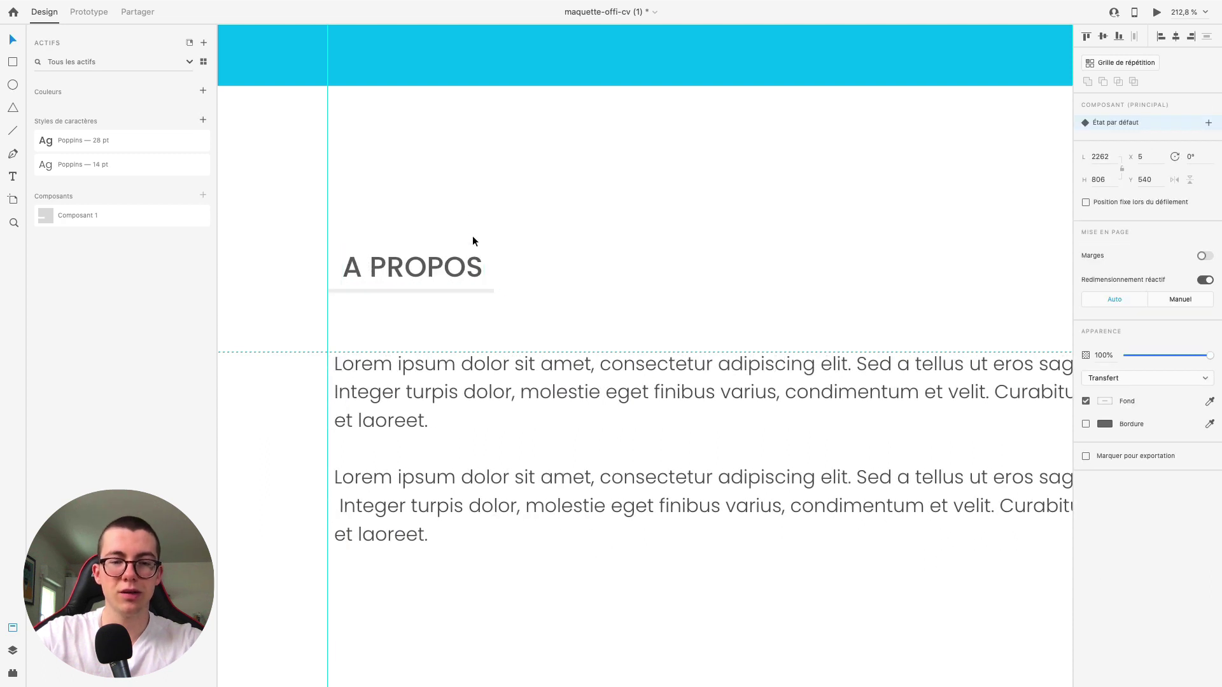
pyautogui.click(392, 275)
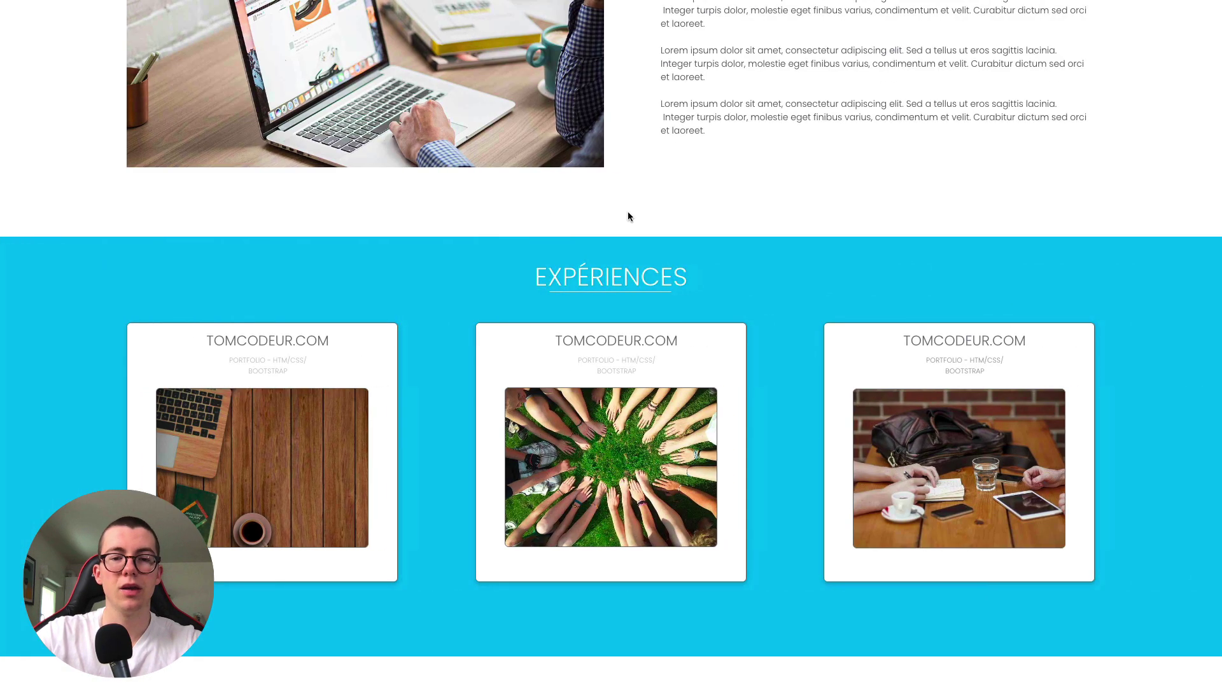
# Review the EXPÉRIENCES, A PROPOS and COMPÉTENCES sections in the full-screen page preview.
pyautogui.scroll(7, 627, 216)
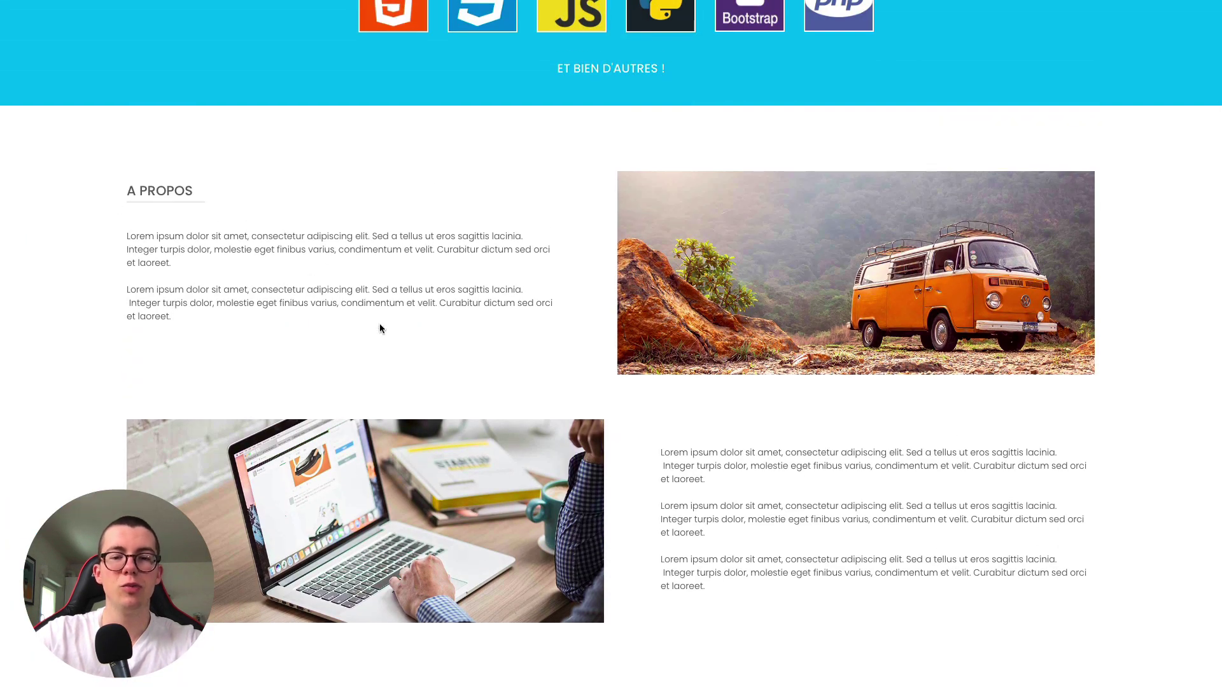
pyautogui.scroll(4, 453, 326)
pyautogui.scroll(-3, 453, 326)
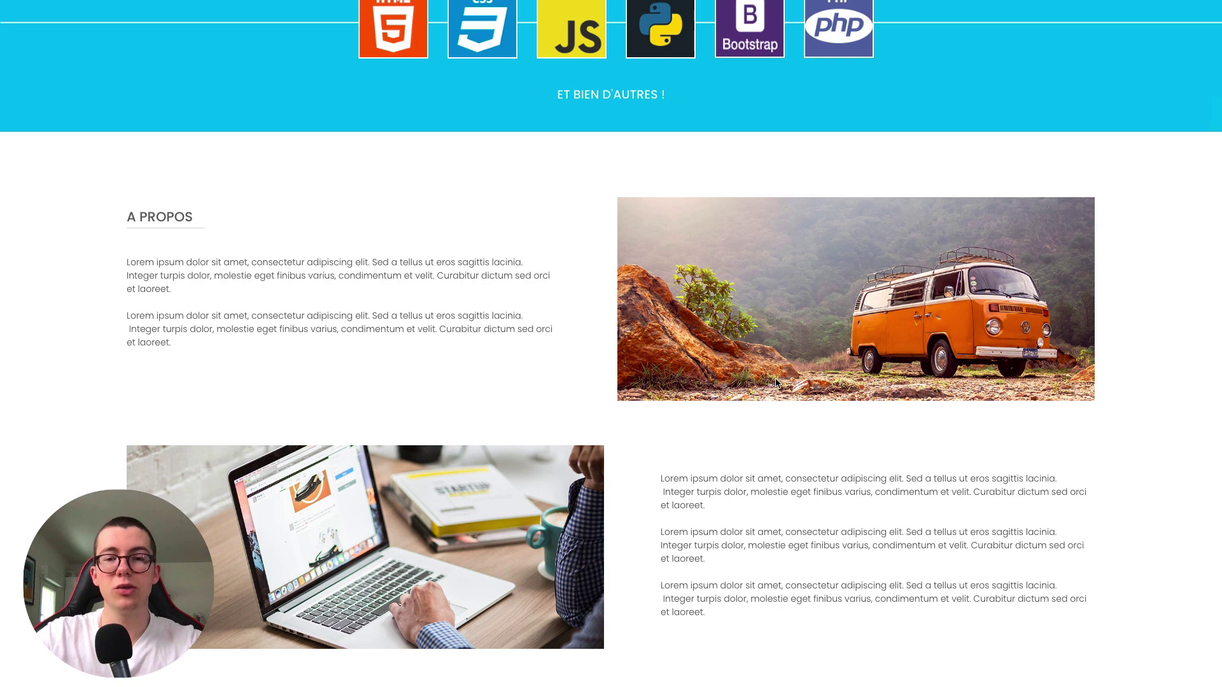
pyautogui.scroll(1, 775, 382)
pyautogui.scroll(-3, 775, 382)
pyautogui.scroll(5, 775, 382)
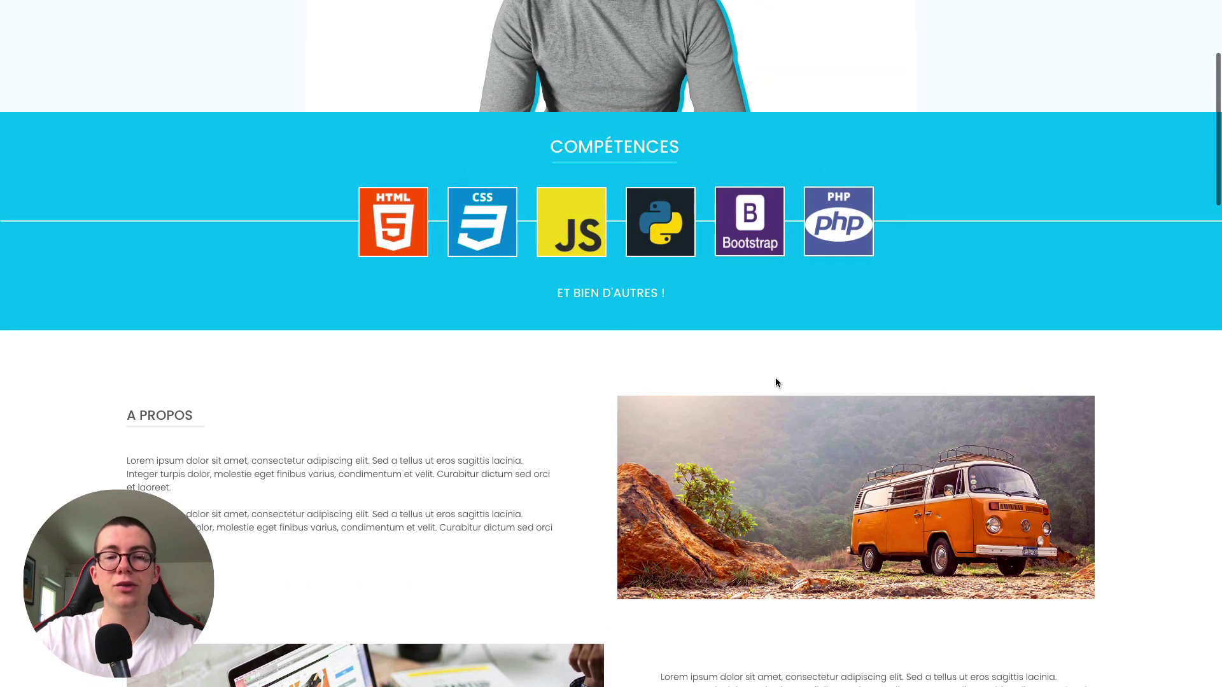
pyautogui.hotkey('ctrl', 'Left')
# Align the right edges of the vinyl record, Flubber and poster images in the PORTFOLIO section with the right vertical guide.
pyautogui.scroll(-10, 490, 330)
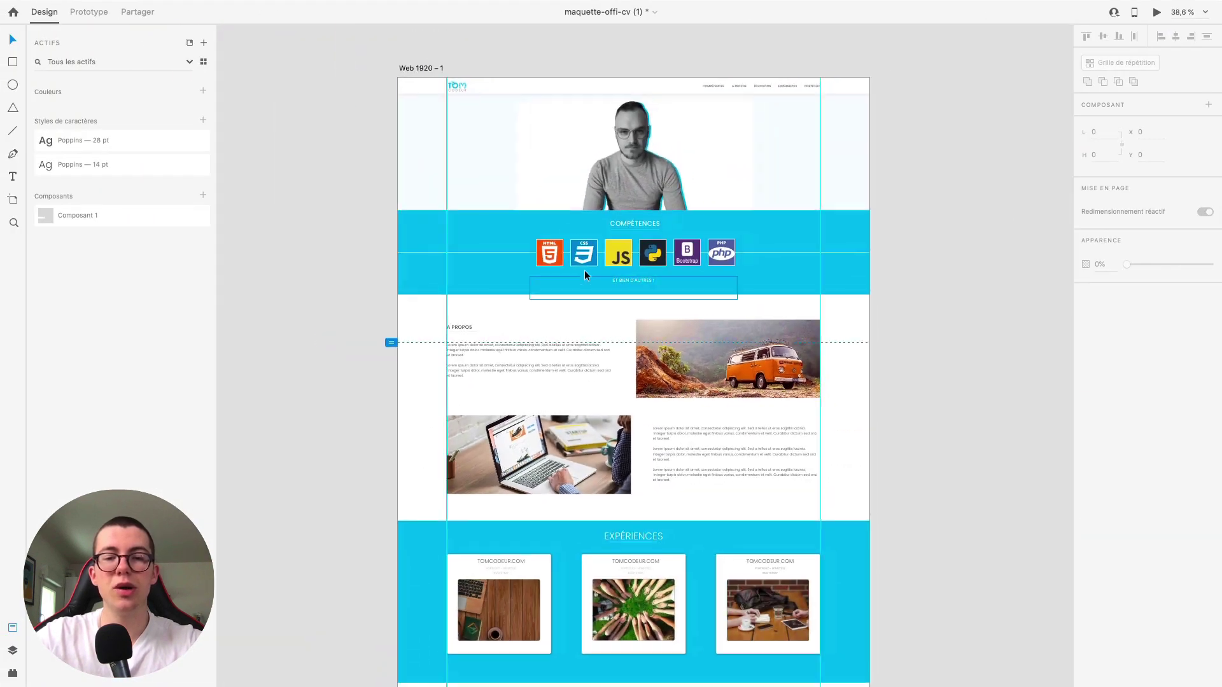
pyautogui.hscroll(1, 584, 270)
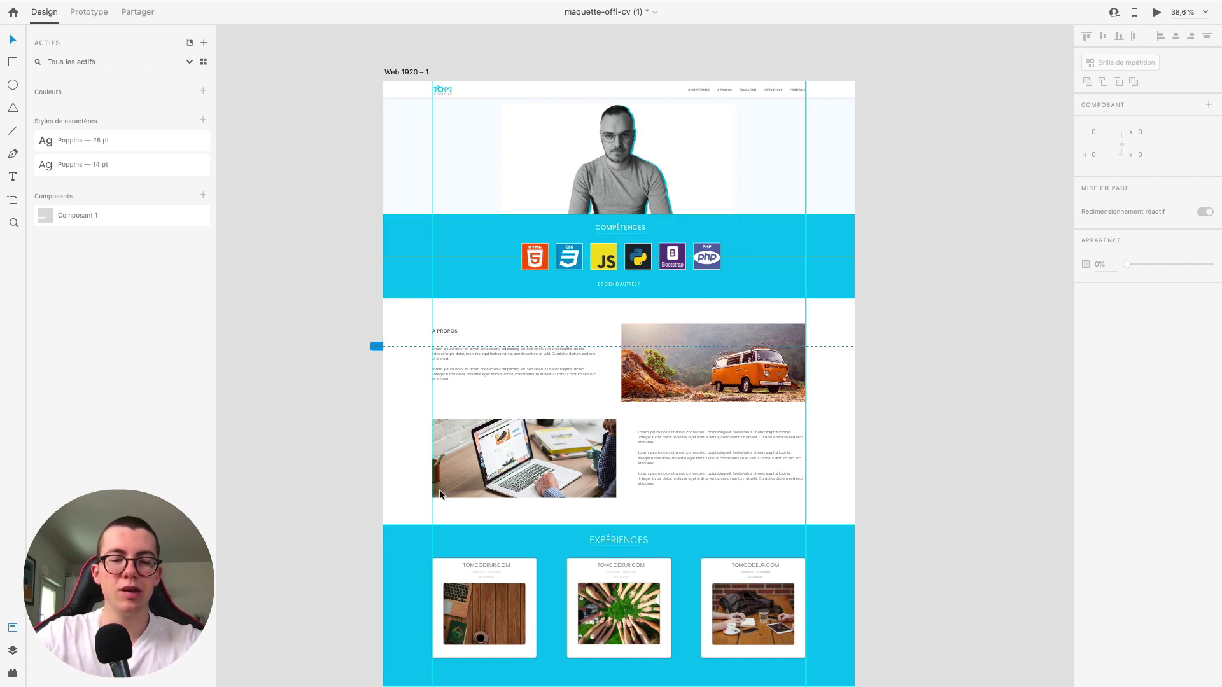
pyautogui.scroll(-4, 446, 445)
pyautogui.scroll(-10, 422, 467)
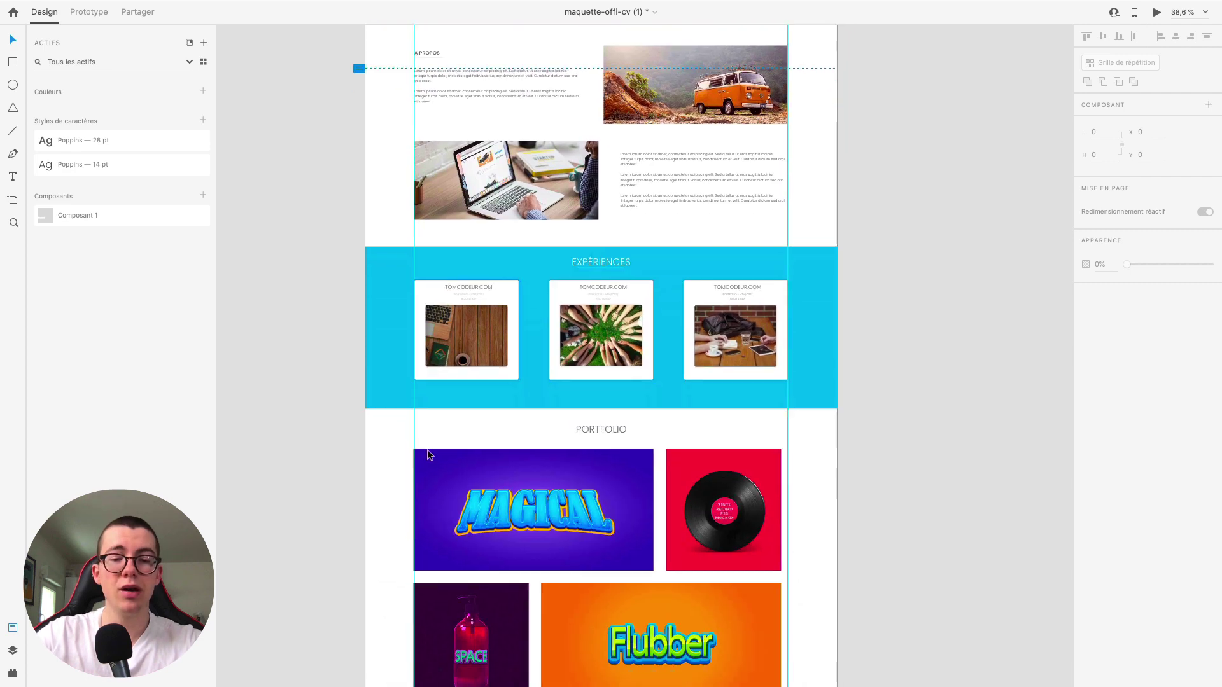
pyautogui.scroll(5, 649, 400)
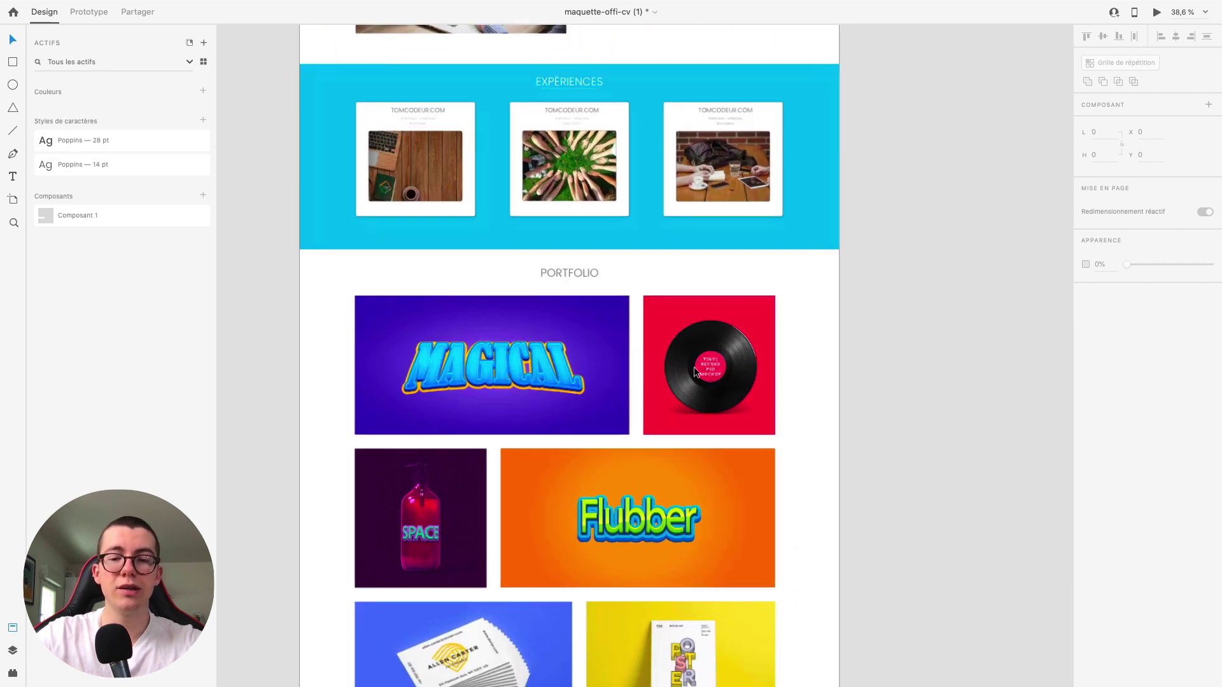
pyautogui.click(728, 357)
pyautogui.scroll(-3, 700, 381)
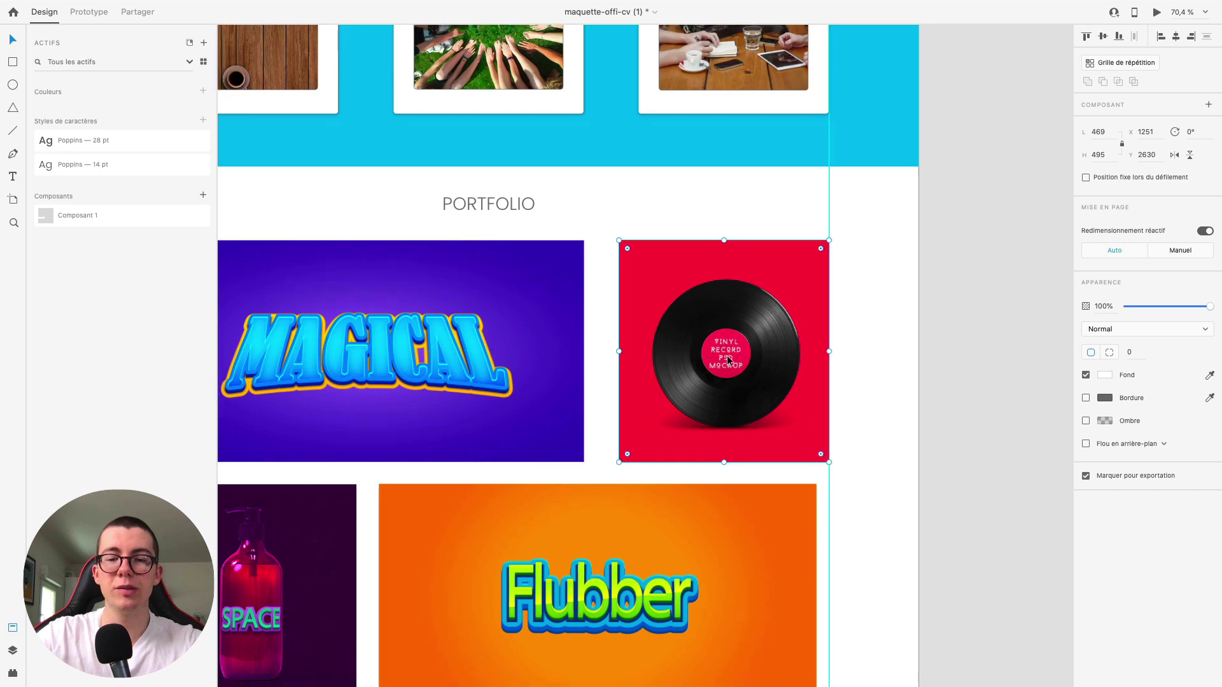
pyautogui.click(628, 439)
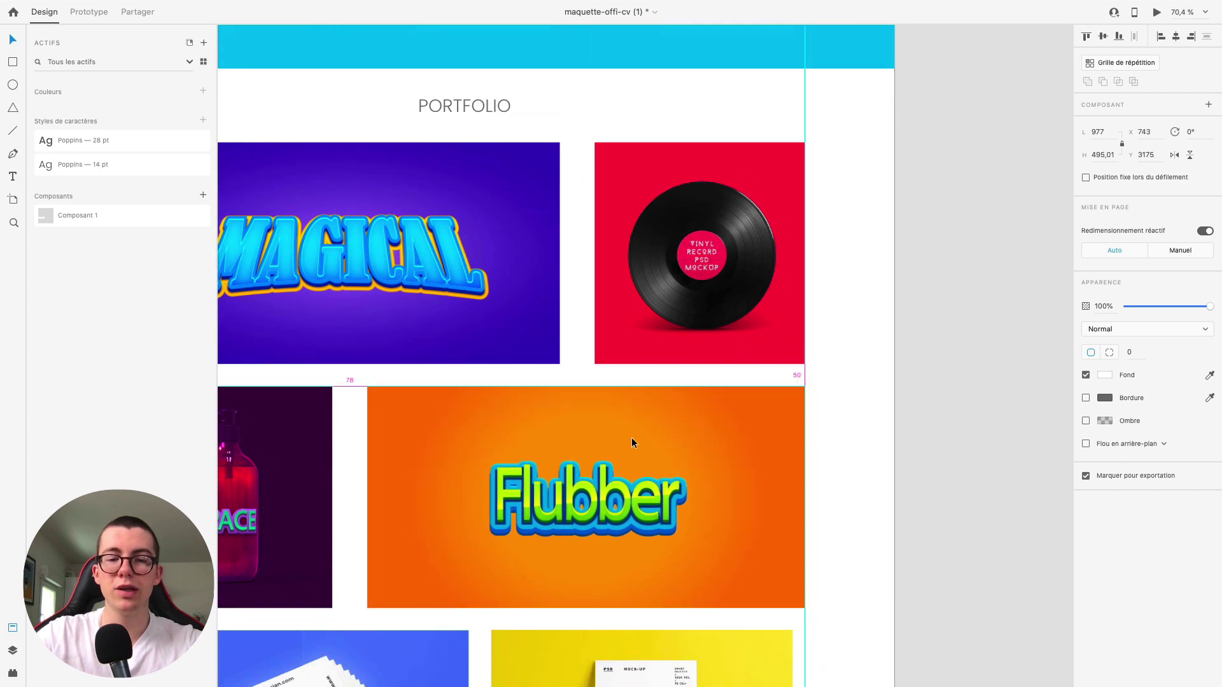
pyautogui.scroll(-6, 633, 440)
pyautogui.click(621, 509)
pyautogui.moveTo(621, 509); pyautogui.dragTo(615, 508)
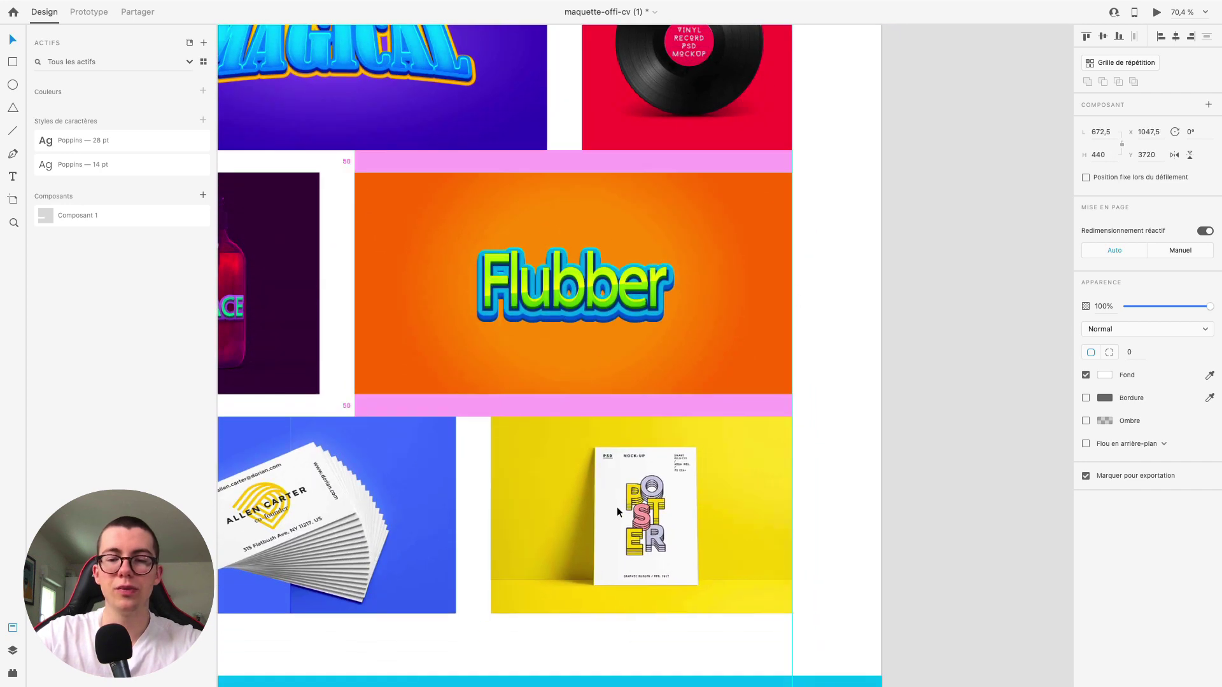
# Move the business card and poster images down together to Y 3741 to widen the gap below the second portfolio row.
pyautogui.hscroll(-3, 617, 507)
pyautogui.scroll(-2, 616, 506)
pyautogui.scroll(1, 418, 400)
pyautogui.hscroll(-1, 418, 399)
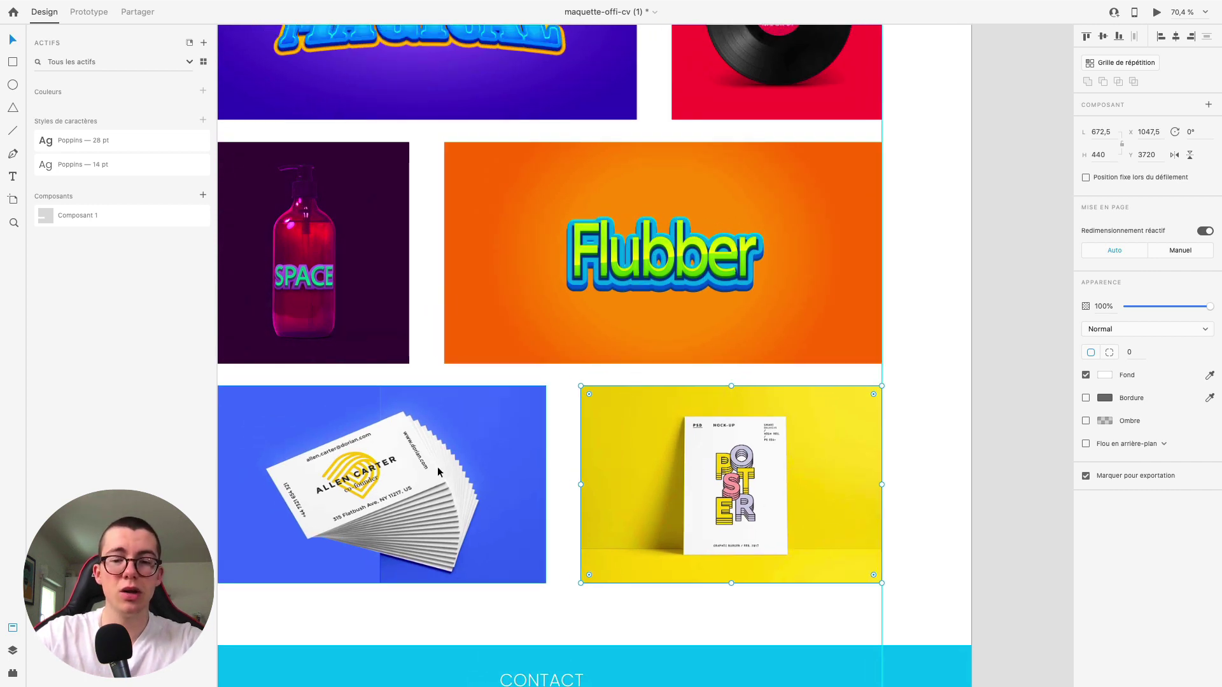
pyautogui.keyDown('shift'); pyautogui.click(499, 464); pyautogui.keyUp('shift')
pyautogui.moveTo(663, 472); pyautogui.dragTo(662, 480)
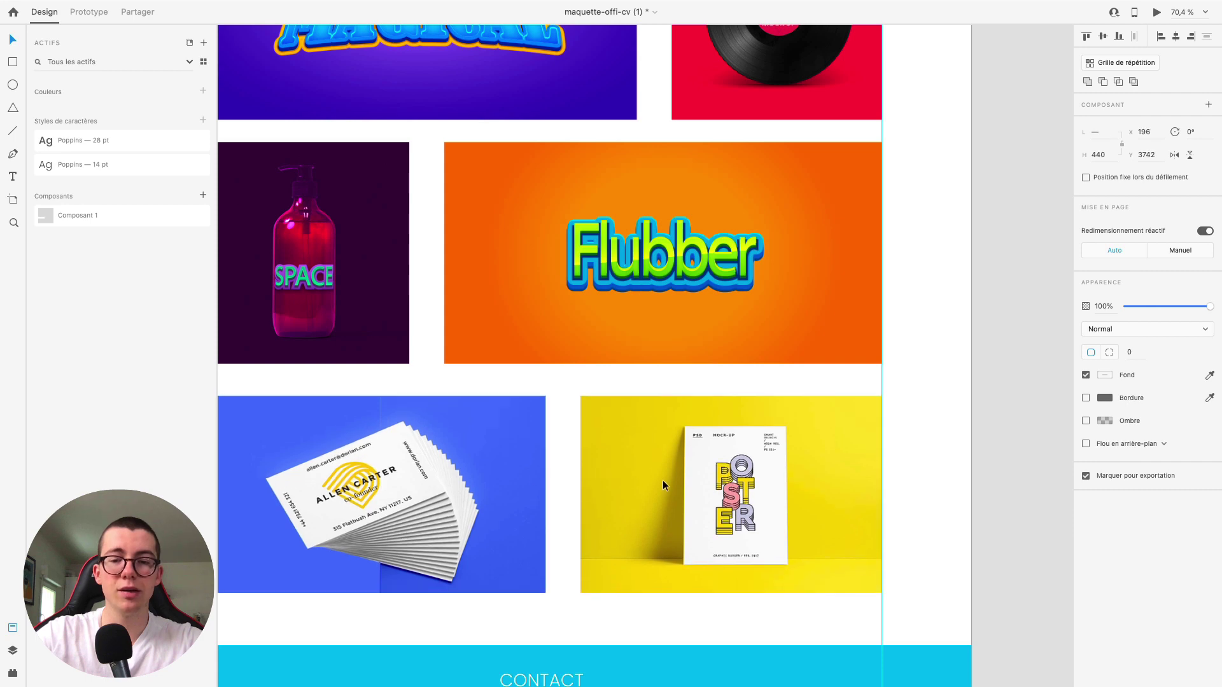
# Align the left edges of the SPACE bottle, business card and MAGICAL images with the left vertical guide at X 199.
pyautogui.scroll(2, 700, 472)
pyautogui.hscroll(-5, 700, 472)
pyautogui.scroll(3, 700, 472)
pyautogui.hscroll(-1, 700, 471)
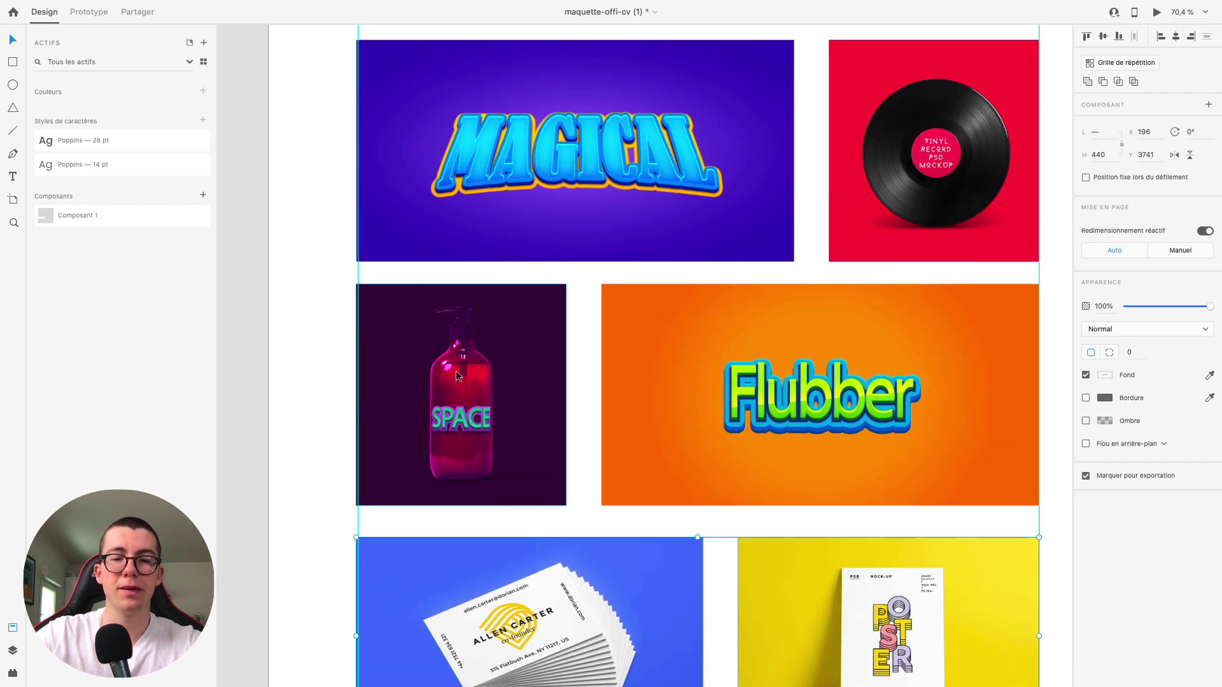
pyautogui.click(445, 362)
pyautogui.click(467, 595)
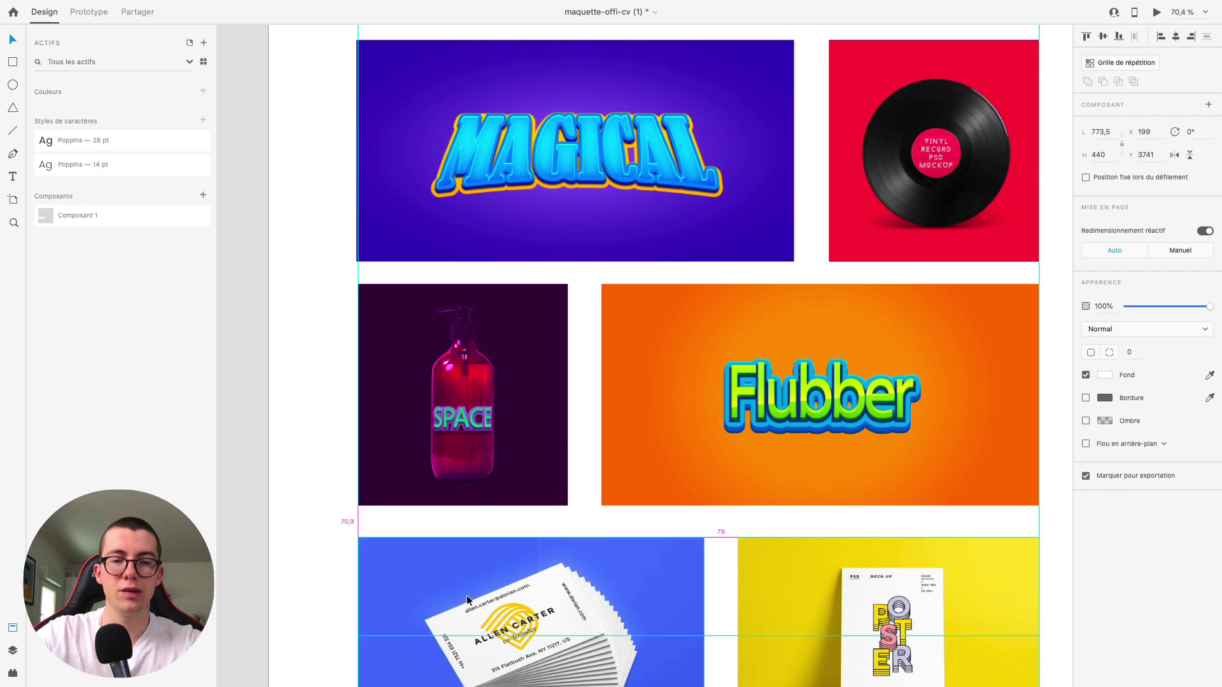
pyautogui.scroll(3, 467, 594)
pyautogui.moveTo(464, 301); pyautogui.dragTo(467, 299)
# Move the MAGICAL and vinyl record images up slightly together to widen the gap above the second portfolio row.
pyautogui.hscroll(3, 757, 299)
pyautogui.scroll(1, 757, 300)
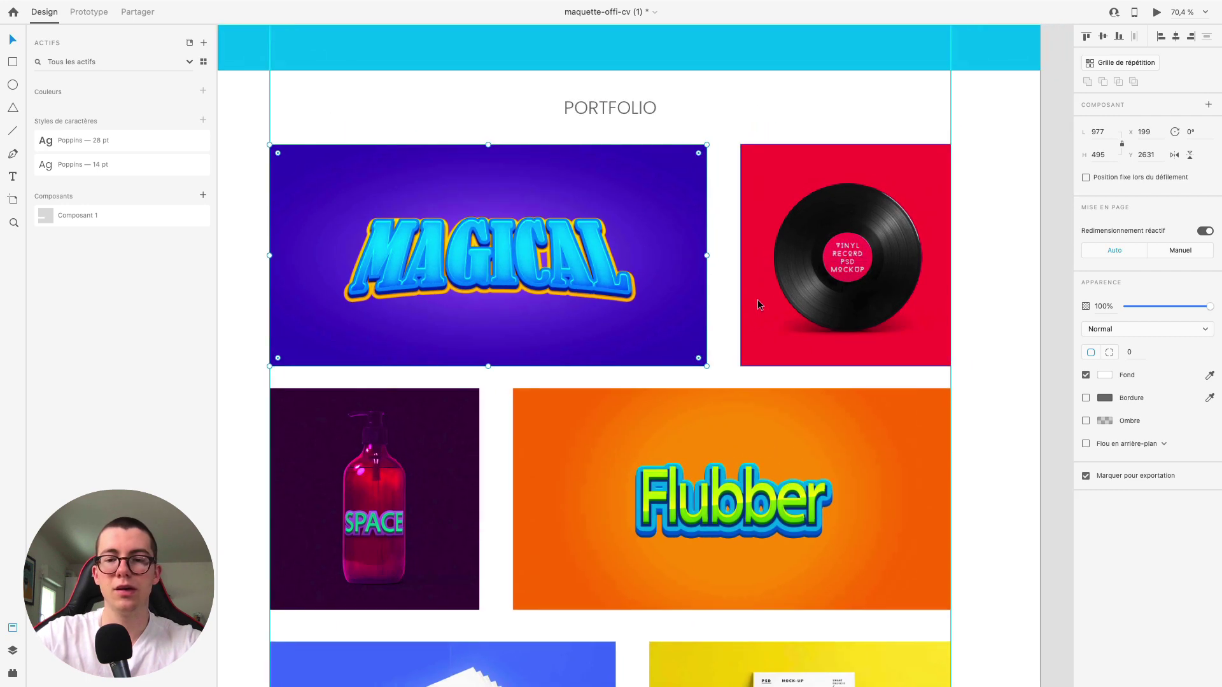
pyautogui.click(784, 285)
pyautogui.moveTo(601, 265); pyautogui.dragTo(601, 262)
pyautogui.click(561, 409)
# Apply the Poppins 28 pt character style to the PORTFOLIO heading and reposition it above the portfolio images.
pyautogui.scroll(3, 560, 410)
pyautogui.click(621, 204)
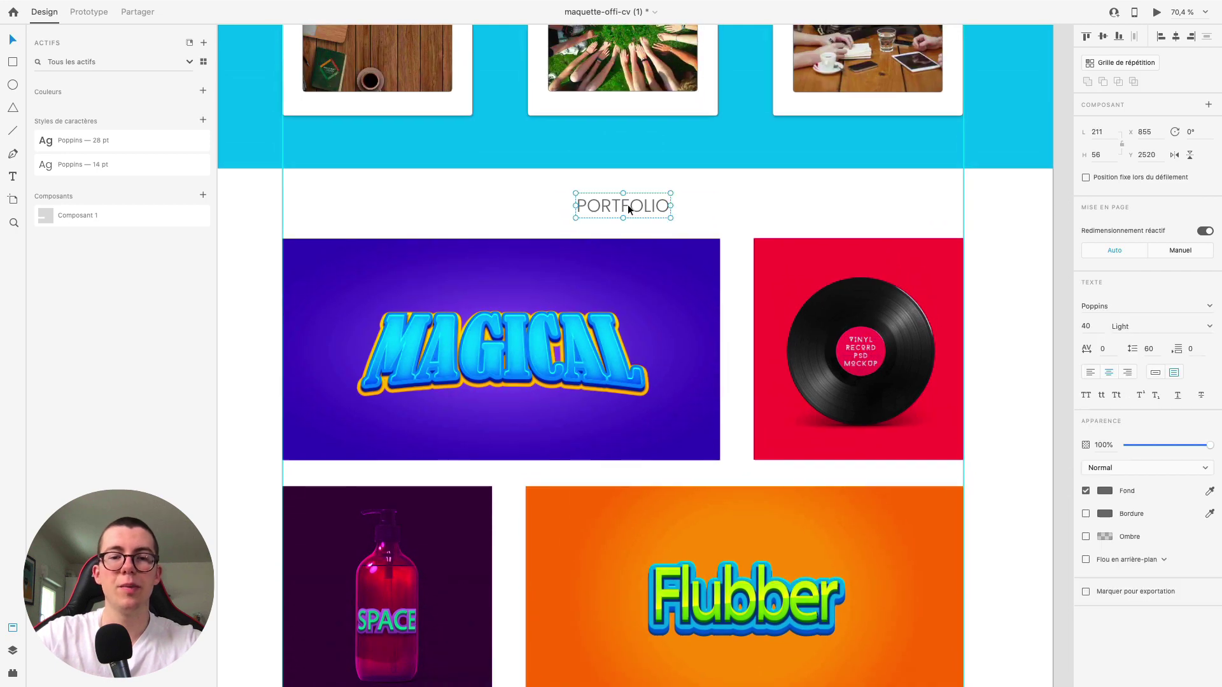
pyautogui.click(107, 144)
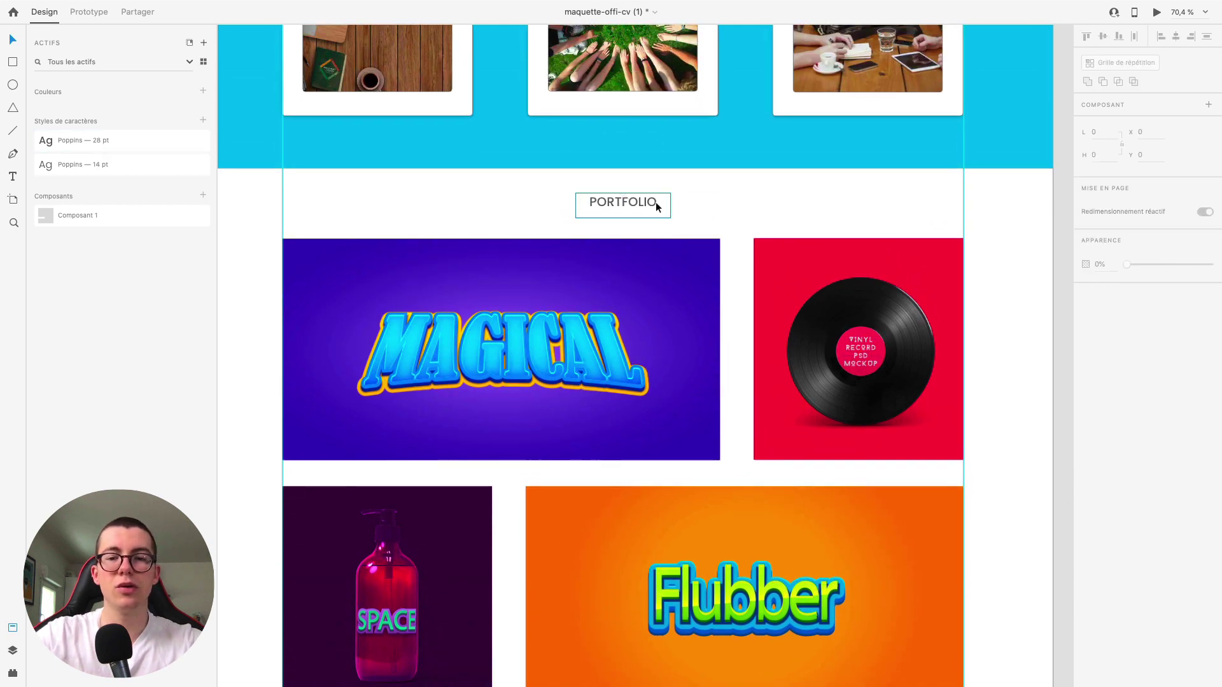
pyautogui.moveTo(654, 201); pyautogui.dragTo(643, 213)
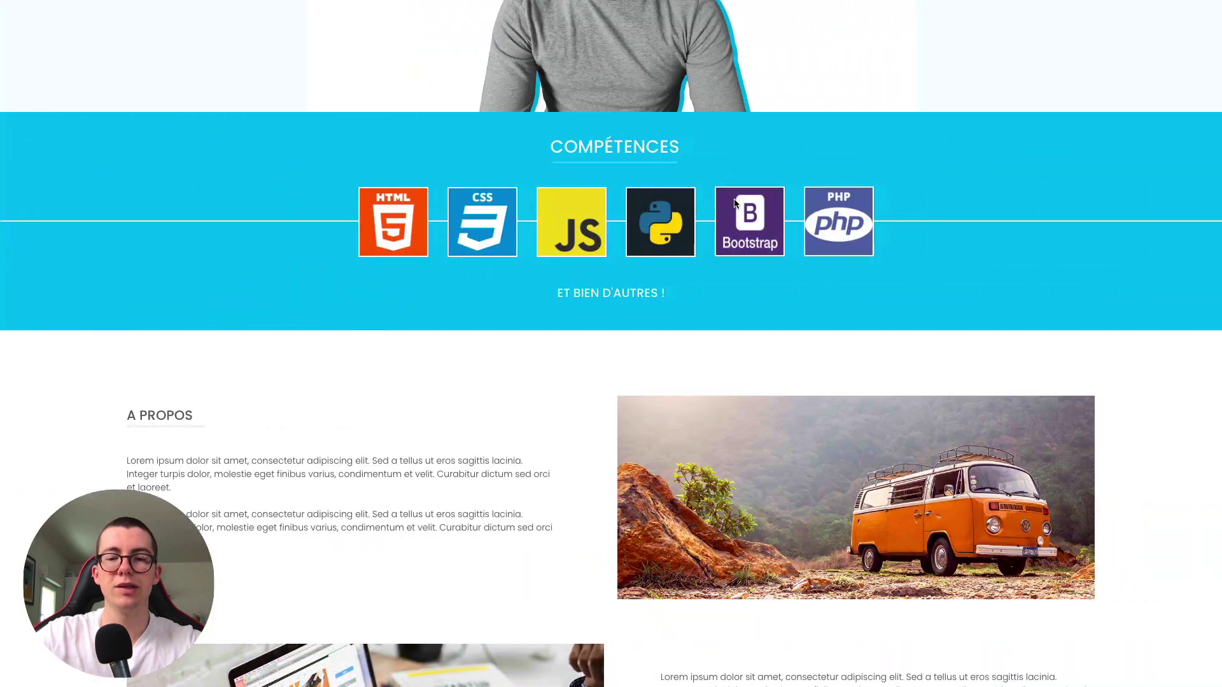
# Review the page preview from the COMPÉTENCES section down past the EXPÉRIENCES cards.
pyautogui.scroll(-15, 735, 202)
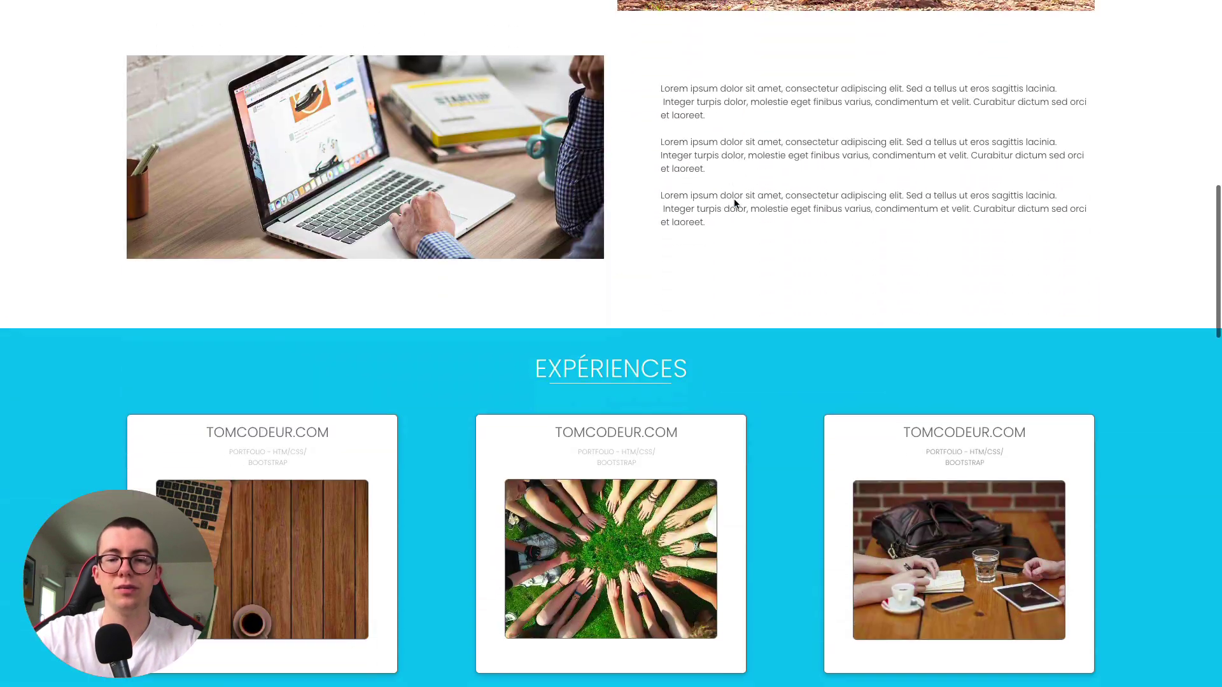
pyautogui.scroll(-4, 735, 203)
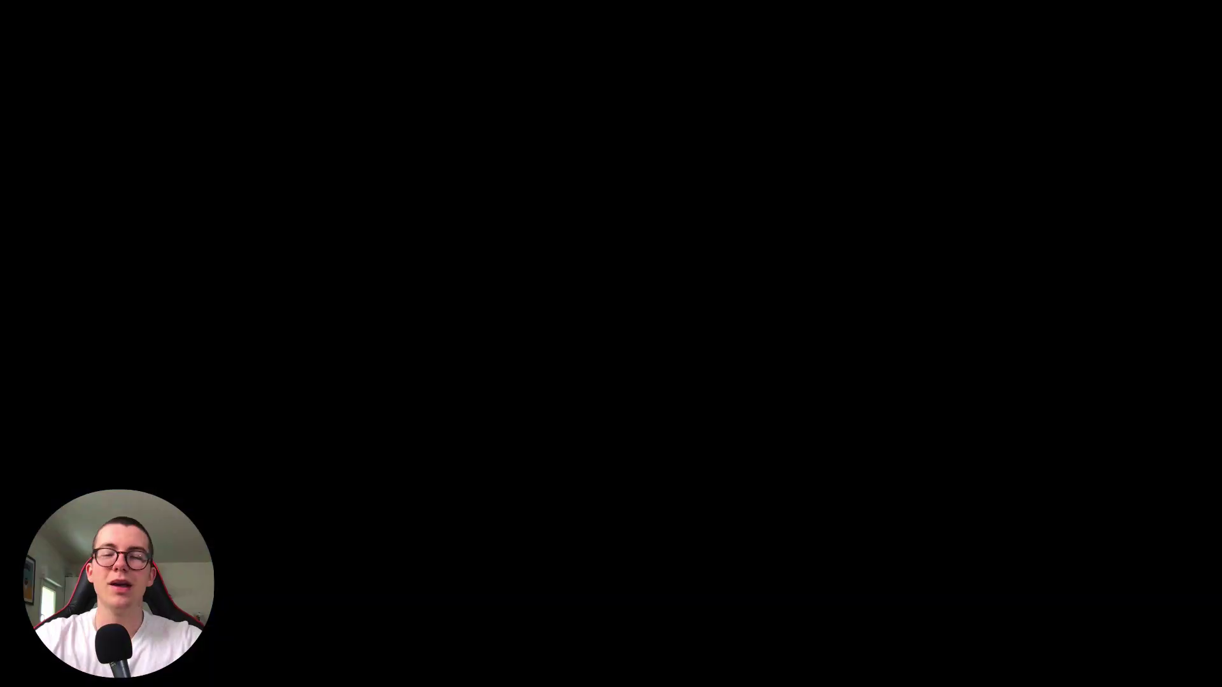